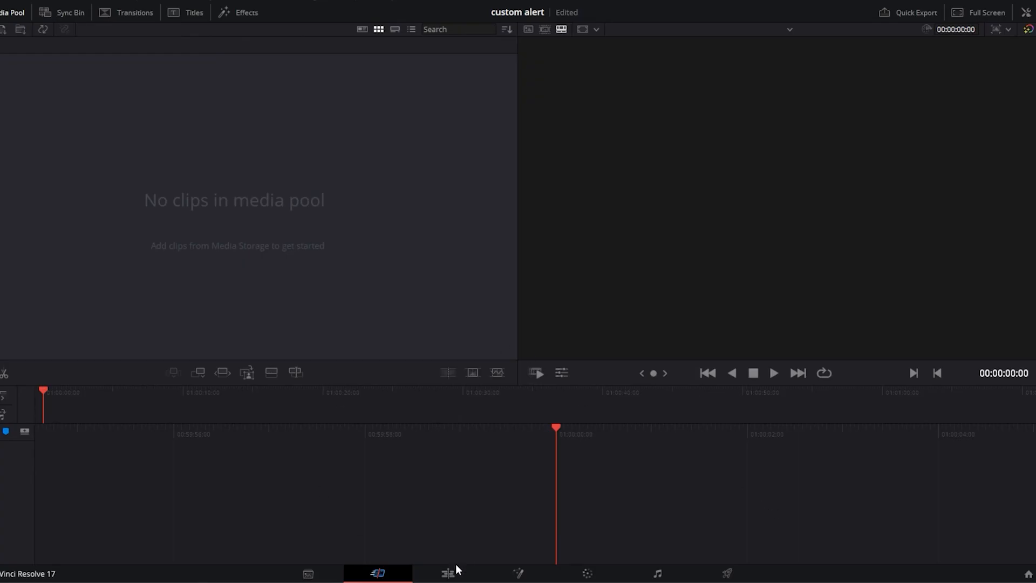
Step: Import Alert.mp4 from the Create Custom Alerts folder into the media pool on the Edit page
{"action": "left_click", "coordinate": [455, 571]}
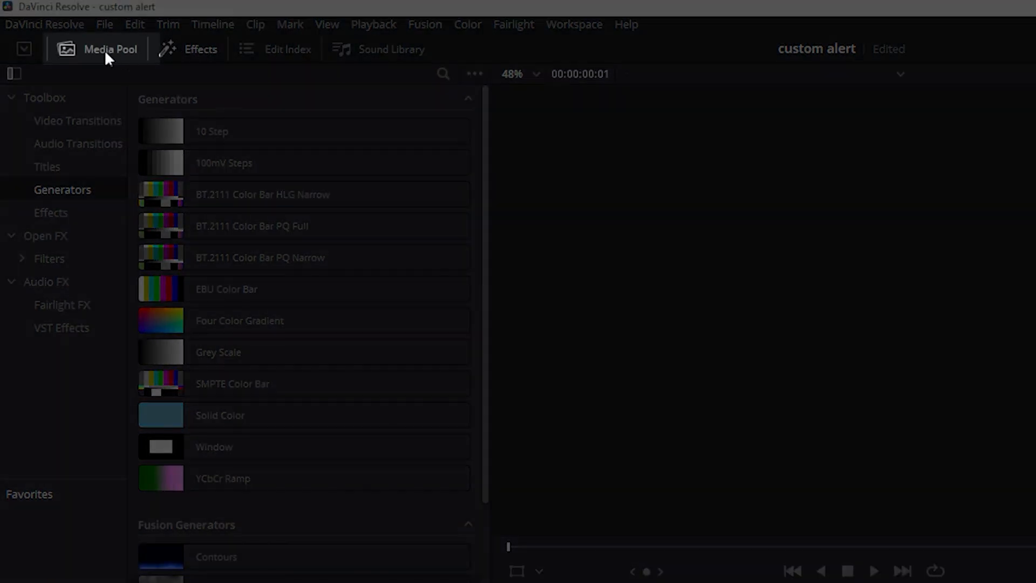
{"action": "left_click", "coordinate": [105, 50]}
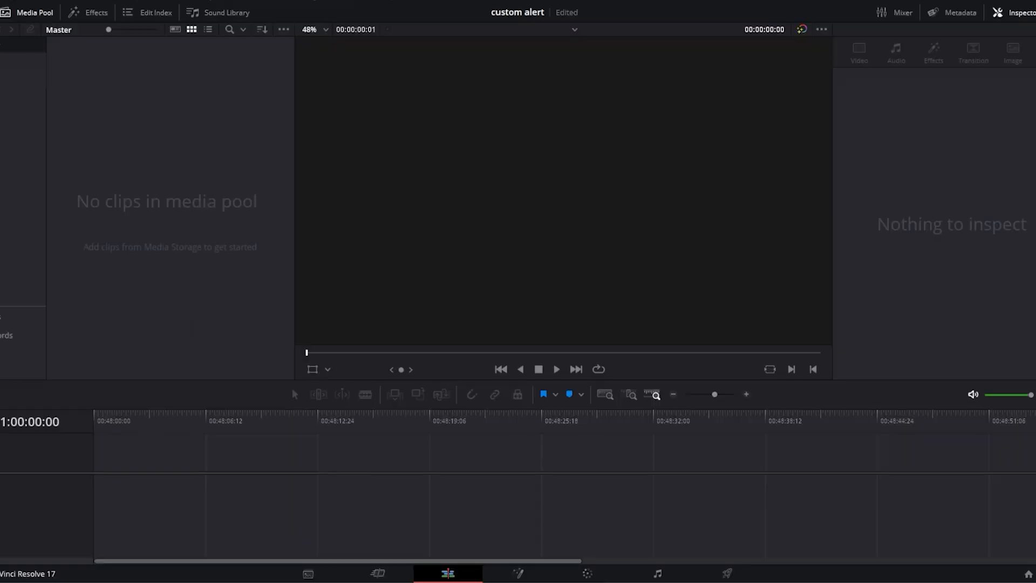
{"action": "key", "text": "alt+Tab"}
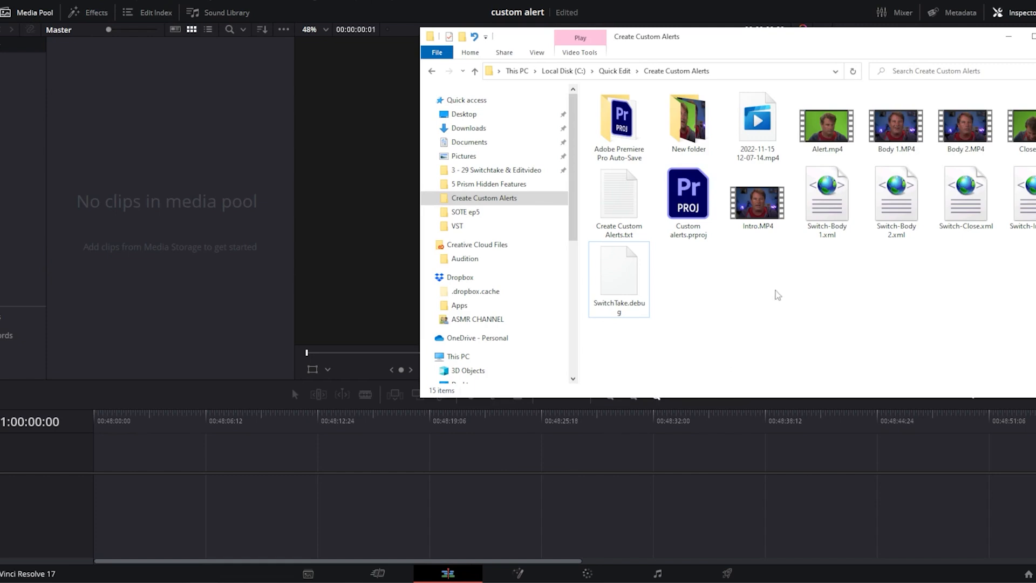
{"action": "left_click_drag", "start_coordinate": [816, 145], "coordinate": [156, 209]}
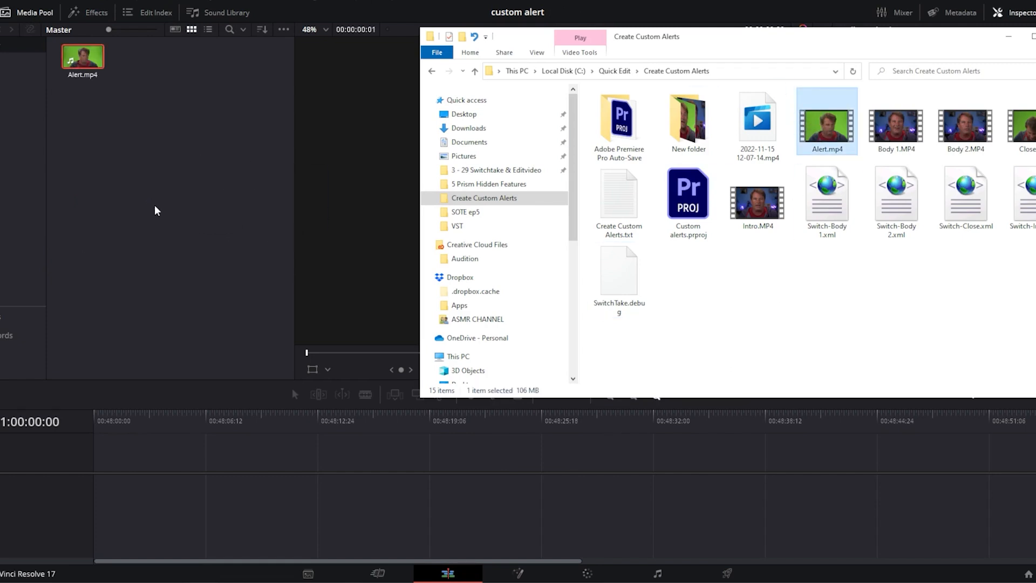
Step: Place Alert.mp4 at the start of a new timeline and select its video part
{"action": "left_click", "coordinate": [197, 215]}
{"action": "left_click_drag", "start_coordinate": [74, 49], "coordinate": [93, 491]}
{"action": "left_click", "coordinate": [323, 484]}
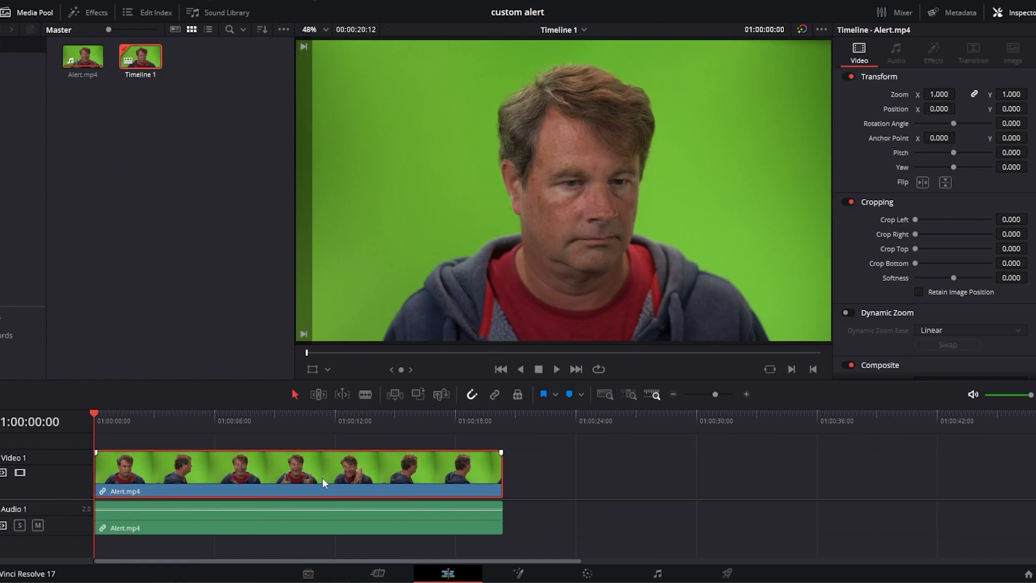
Step: Cut the Audio 1 part of Alert.mp4 from the timeline
{"action": "left_click", "coordinate": [209, 421]}
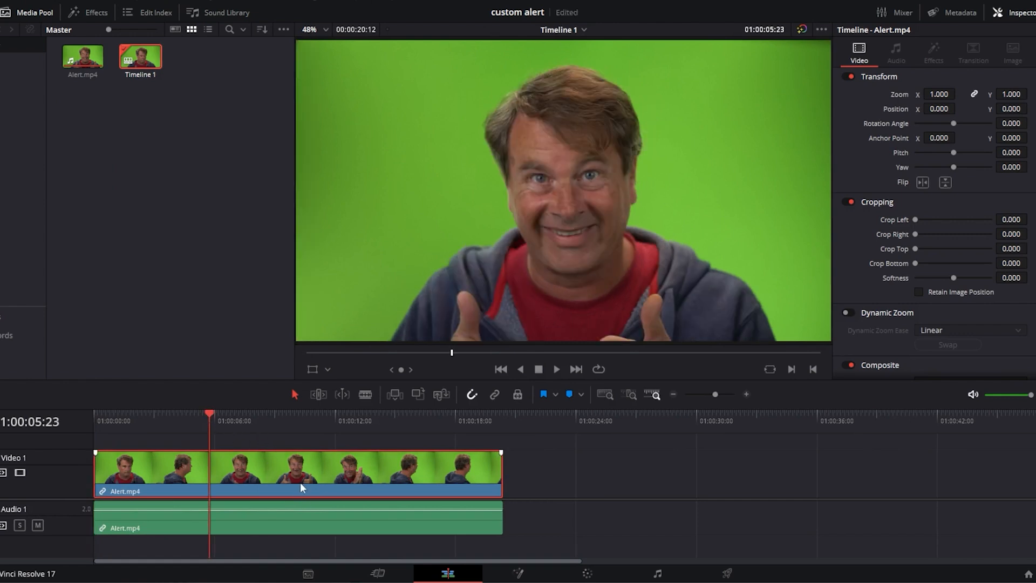
{"action": "left_click", "coordinate": [271, 522]}
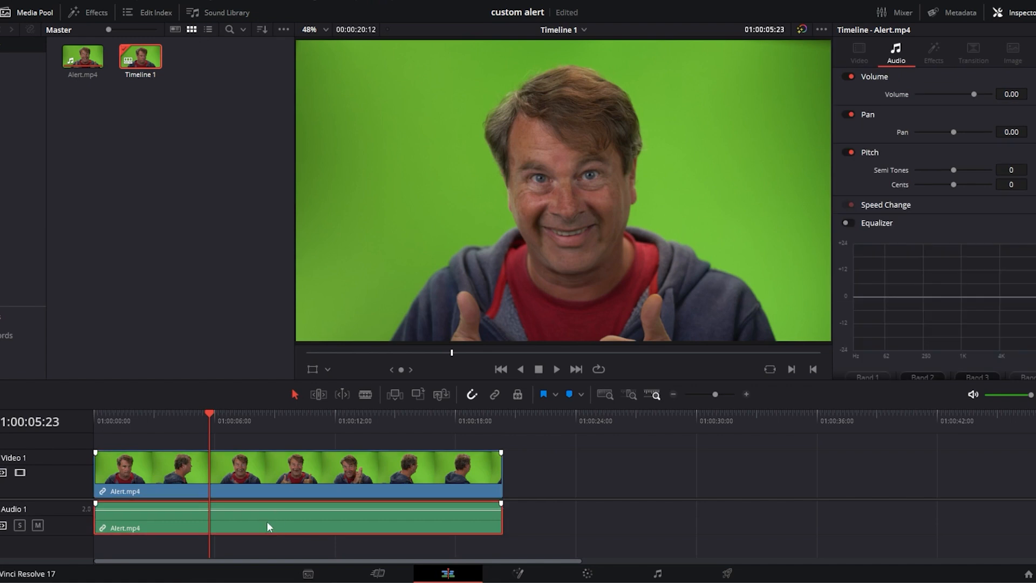
{"action": "right_click", "coordinate": [266, 521]}
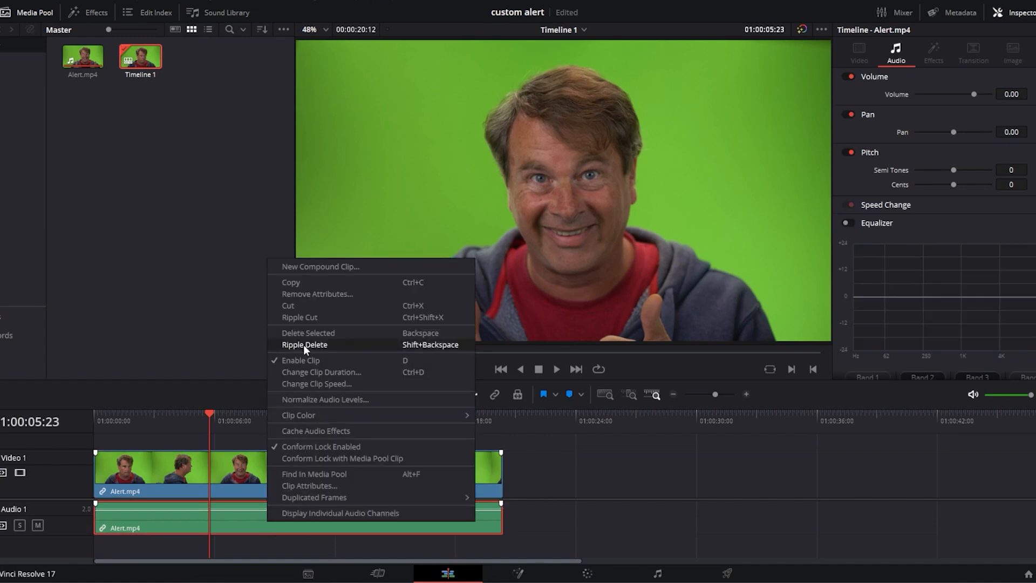
{"action": "left_click", "coordinate": [315, 309]}
Step: Trim 03:17 off the start of the Alert.mp4 clip and move the clip back to the timeline's beginning
{"action": "left_click_drag", "start_coordinate": [204, 413], "coordinate": [165, 430]}
{"action": "left_click_drag", "start_coordinate": [95, 473], "coordinate": [164, 469]}
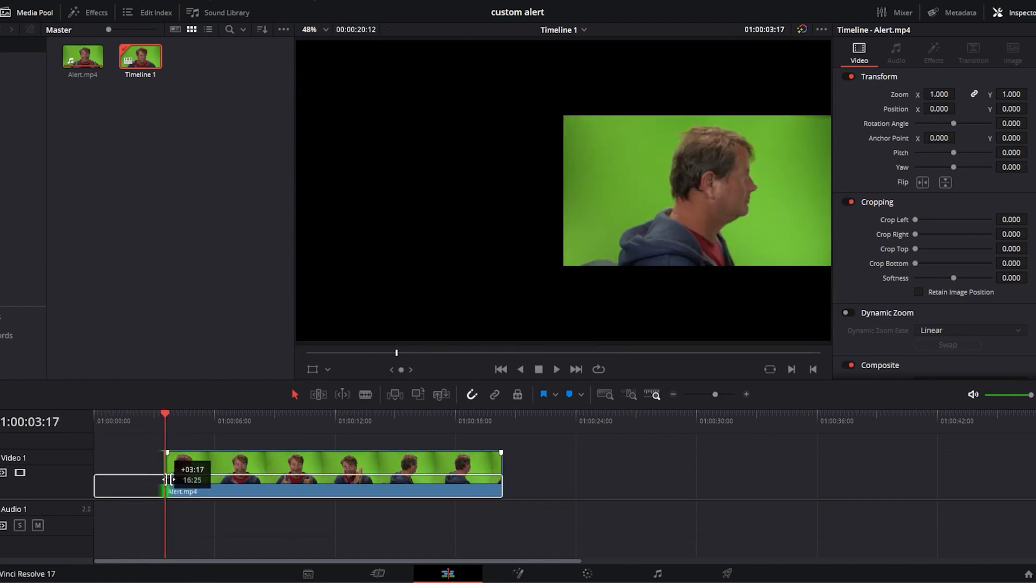
{"action": "left_click_drag", "start_coordinate": [260, 459], "coordinate": [147, 462]}
Step: Trim the end of the Alert.mp4 clip to 01:00:13:00, where the man has turned his head away
{"action": "left_click_drag", "start_coordinate": [164, 410], "coordinate": [354, 442]}
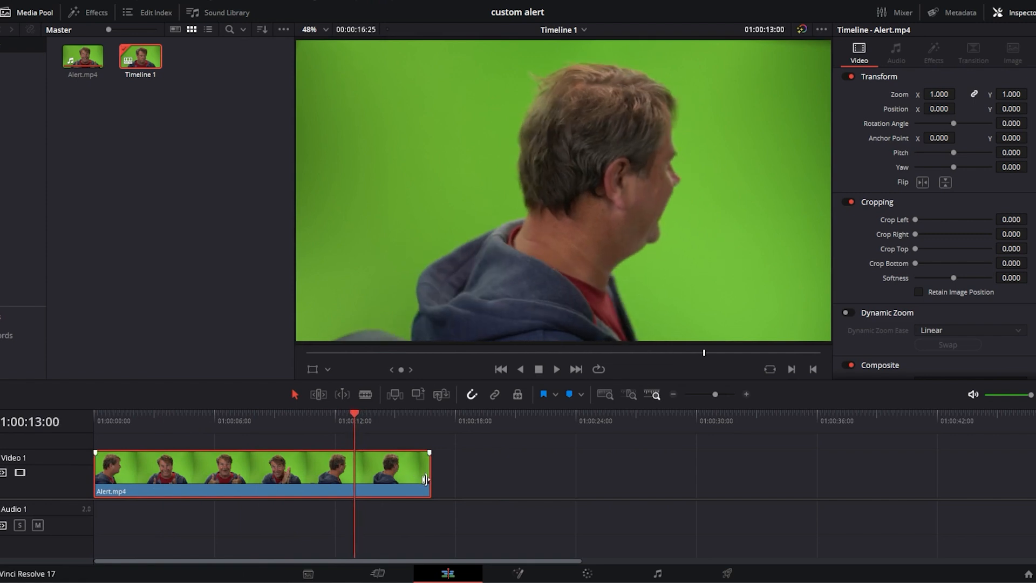
{"action": "left_click_drag", "start_coordinate": [429, 478], "coordinate": [357, 470]}
{"action": "mouse_move", "coordinate": [354, 413]}
{"action": "left_mouse_down"}
{"action": "mouse_move", "coordinate": [65, 419]}
{"action": "mouse_move", "coordinate": [357, 432]}
{"action": "left_mouse_up"}
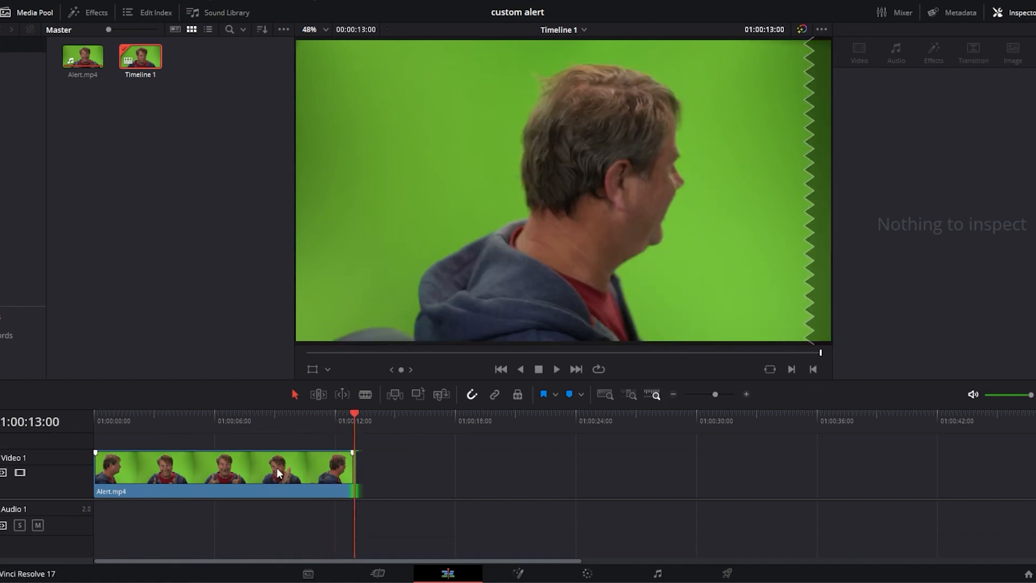
Step: Flip the Alert.mp4 clip horizontally and park the playhead at 01:00:05:17
{"action": "left_click", "coordinate": [314, 451]}
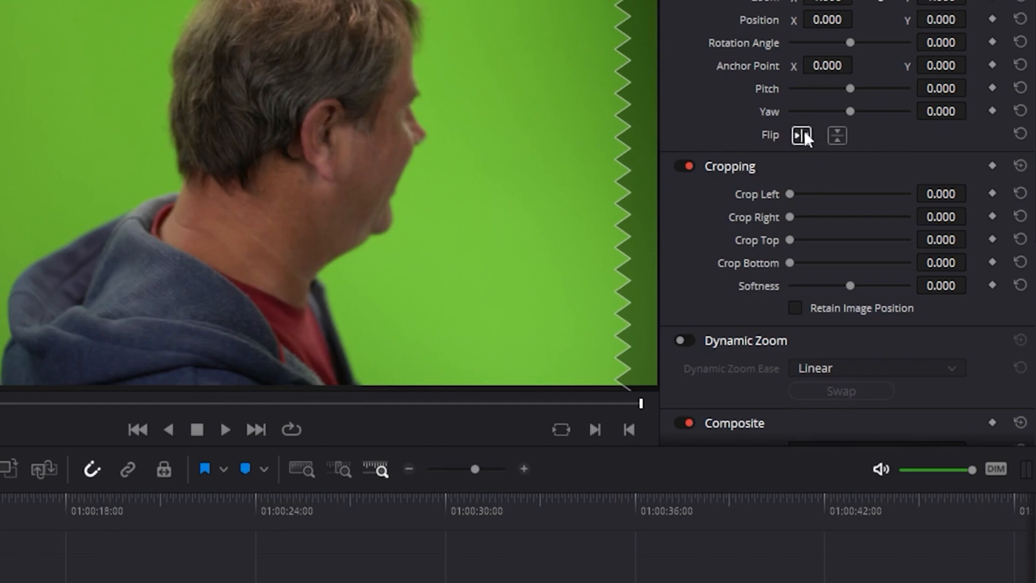
{"action": "left_click", "coordinate": [802, 135]}
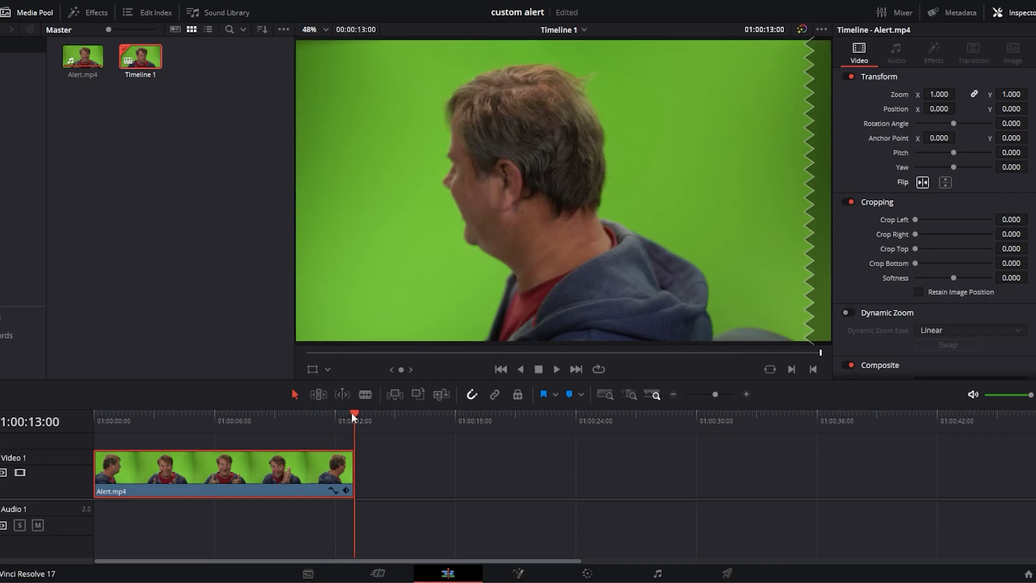
{"action": "left_click_drag", "start_coordinate": [351, 412], "coordinate": [205, 435]}
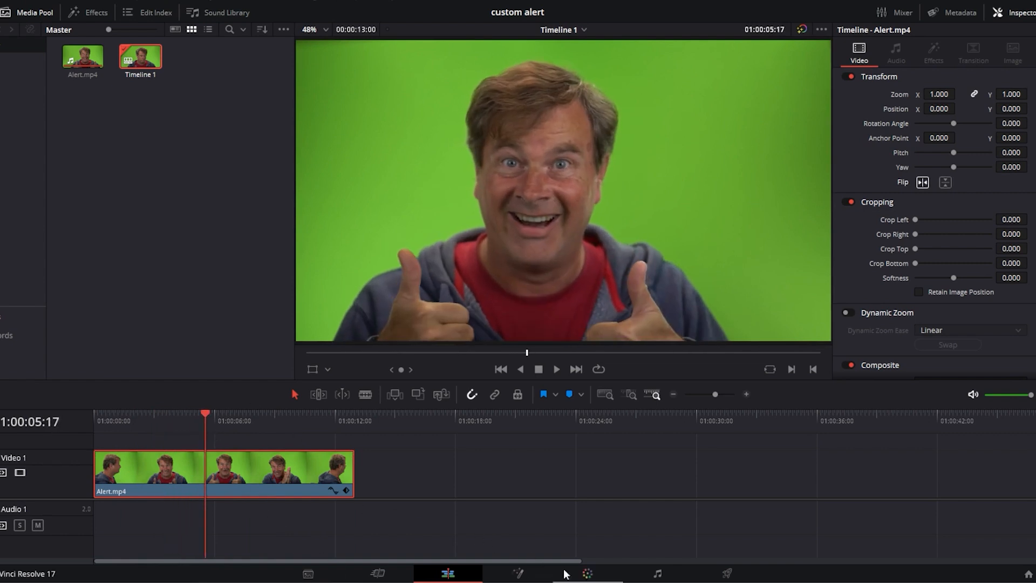
Step: Sample the green backdrop with the HSL qualifier on the Color page and invert the selection
{"action": "left_click", "coordinate": [586, 573]}
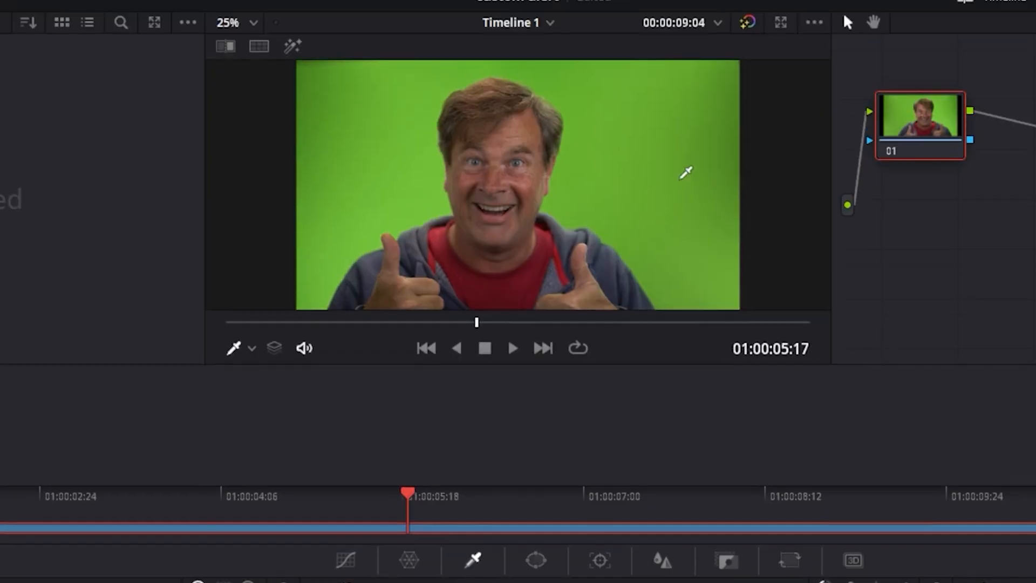
{"action": "left_click", "coordinate": [688, 146]}
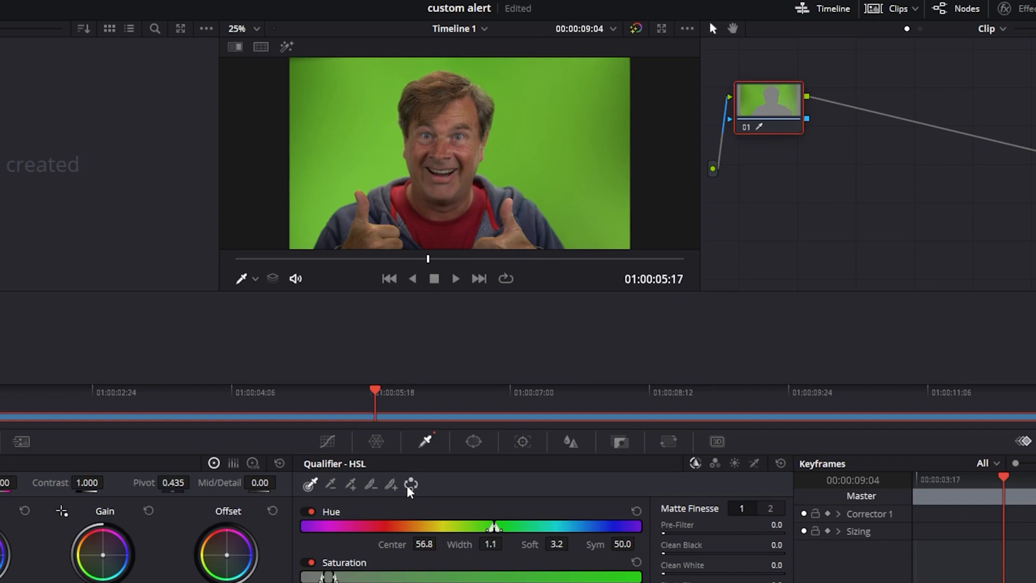
{"action": "left_click", "coordinate": [410, 486]}
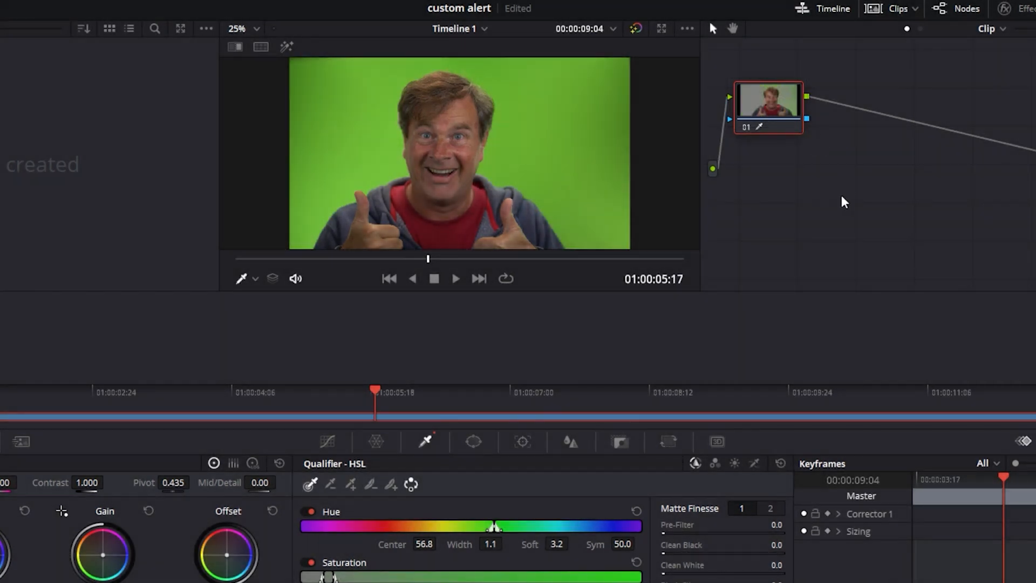
Step: Add an alpha output to the node graph and connect node 01's key output to it
{"action": "right_click", "coordinate": [842, 197]}
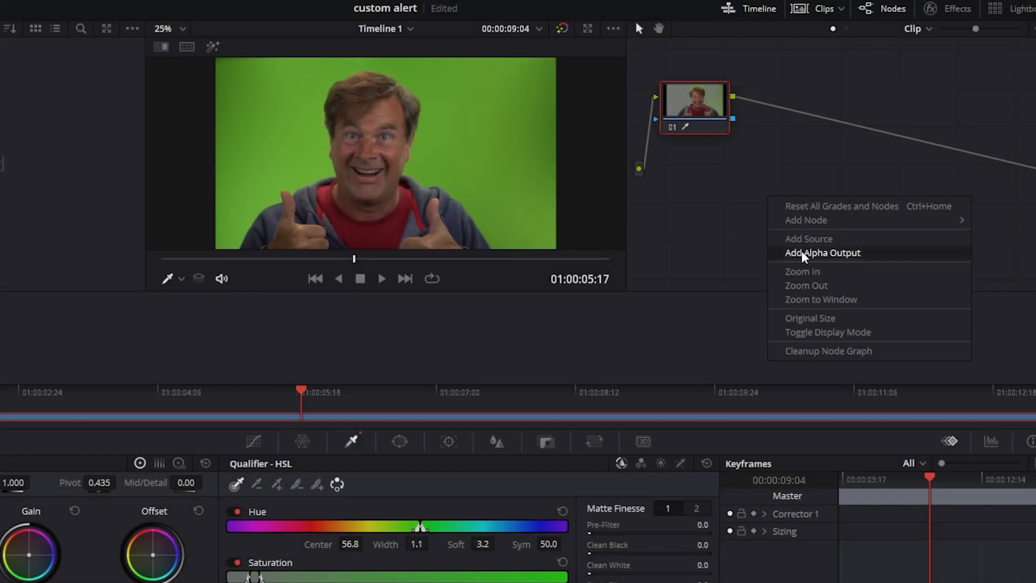
{"action": "left_click", "coordinate": [801, 250]}
{"action": "left_click_drag", "start_coordinate": [733, 118], "coordinate": [1033, 192]}
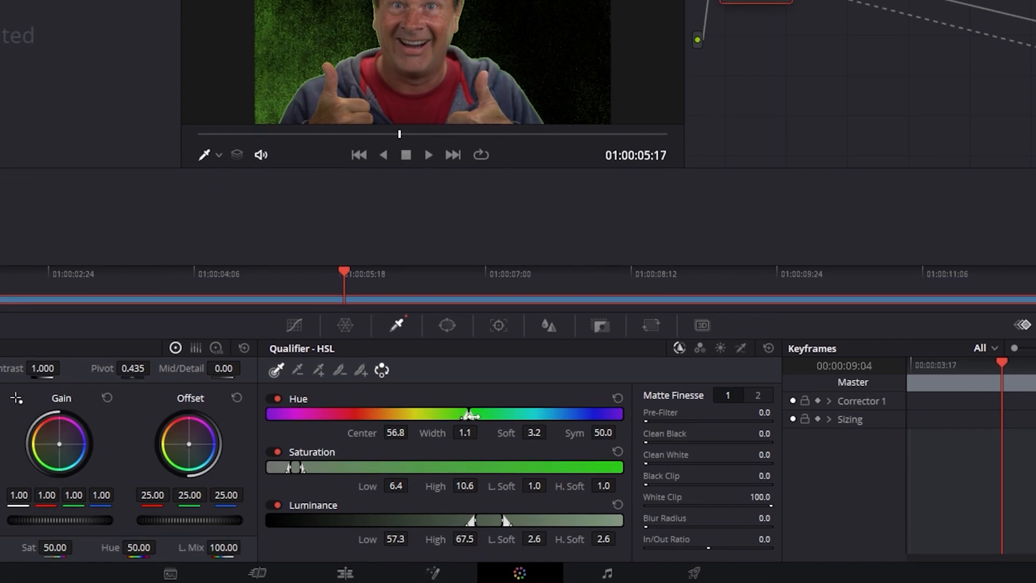
Step: Widen the qualifier's hue range to a width of 9.3 with a softness of 4.8
{"action": "left_click_drag", "start_coordinate": [469, 414], "coordinate": [476, 418]}
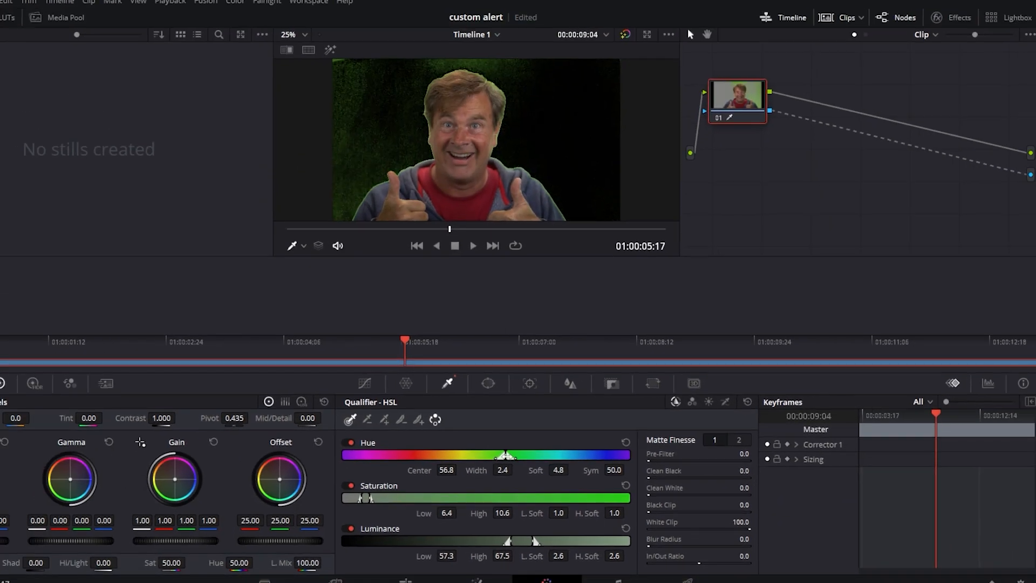
{"action": "mouse_move", "coordinate": [505, 456]}
{"action": "left_mouse_down"}
{"action": "mouse_move", "coordinate": [488, 457]}
{"action": "mouse_move", "coordinate": [498, 457]}
{"action": "left_mouse_up"}
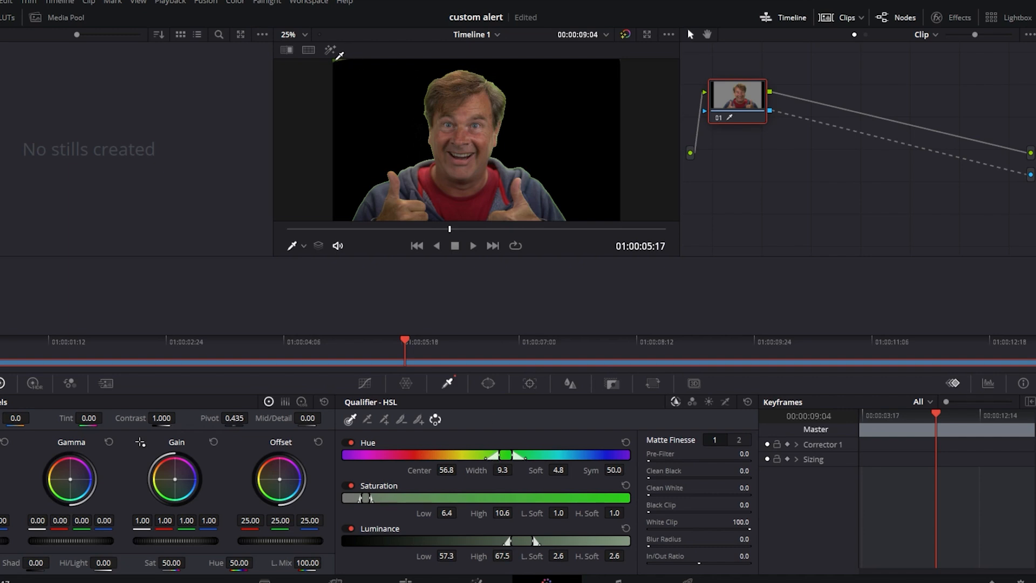
Step: Resample the green in the image's upper-left corner, adjusting the qualifier to hue width 6.3, saturation 5.1–12.5 and luminance 52.9–66.3
{"action": "left_click", "coordinate": [334, 59]}
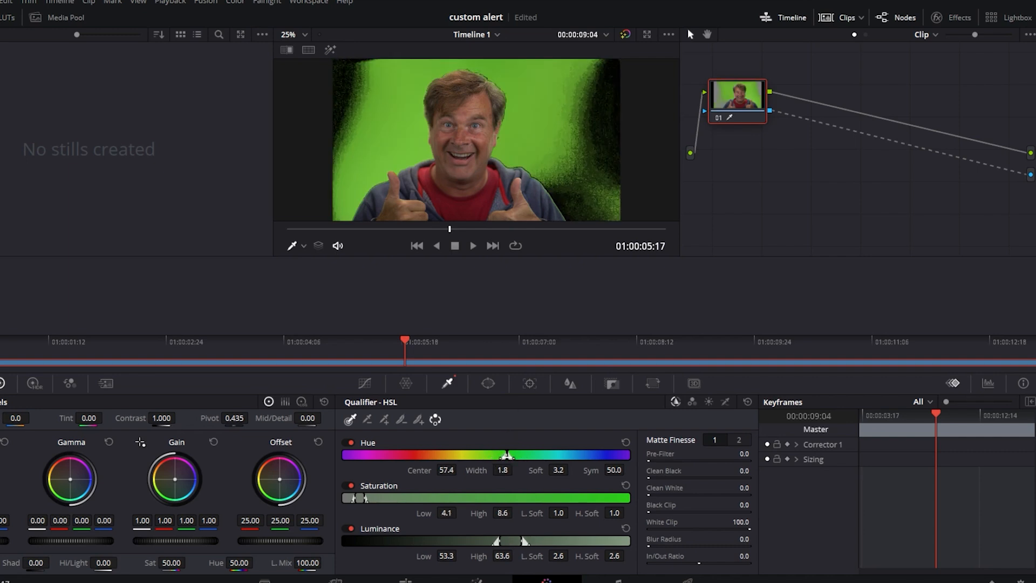
{"action": "mouse_move", "coordinate": [365, 497]}
{"action": "left_mouse_down"}
{"action": "mouse_move", "coordinate": [374, 497]}
{"action": "mouse_move", "coordinate": [356, 497]}
{"action": "left_mouse_up"}
{"action": "left_click_drag", "start_coordinate": [499, 540], "coordinate": [531, 540]}
{"action": "mouse_move", "coordinate": [507, 456]}
{"action": "left_mouse_down"}
{"action": "mouse_move", "coordinate": [481, 457]}
{"action": "mouse_move", "coordinate": [500, 462]}
{"action": "left_mouse_up"}
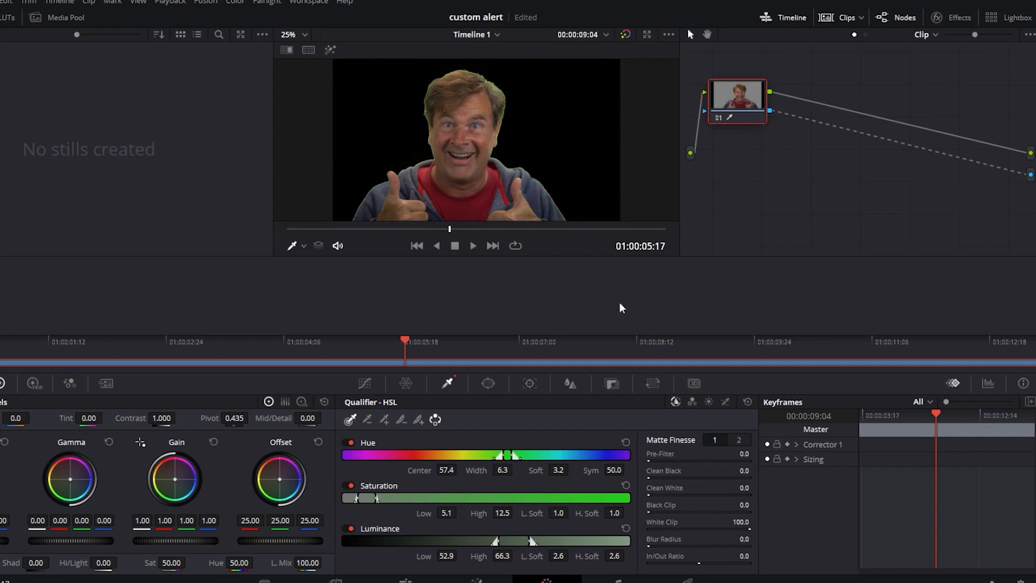
Step: Refine the matte finesse: clean black 31.2, clean white 0.1, black clip 42.4, white clip 100, blur radius 24.9 and in/out ratio 17.8
{"action": "left_click", "coordinate": [743, 442]}
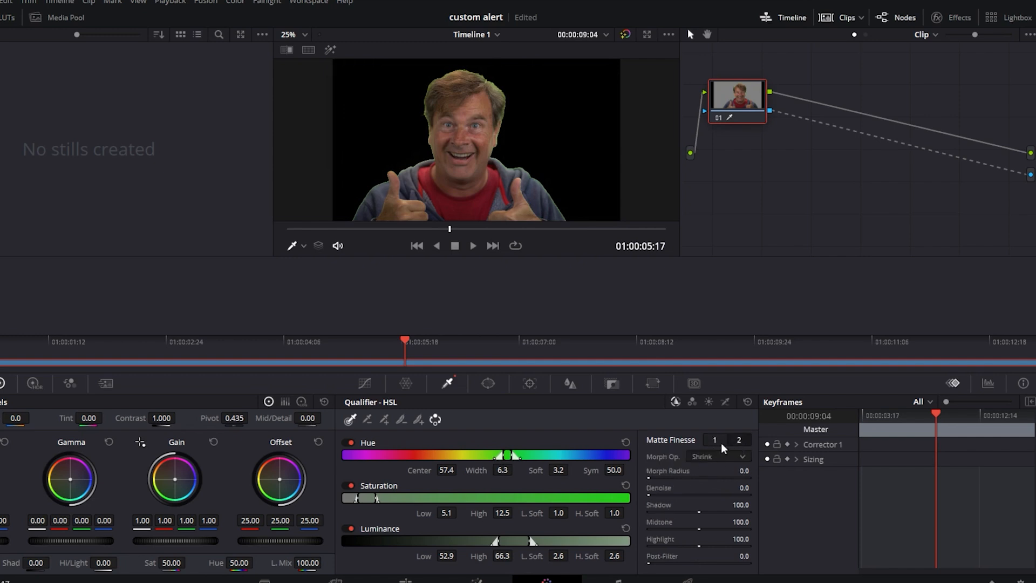
{"action": "left_click", "coordinate": [715, 440]}
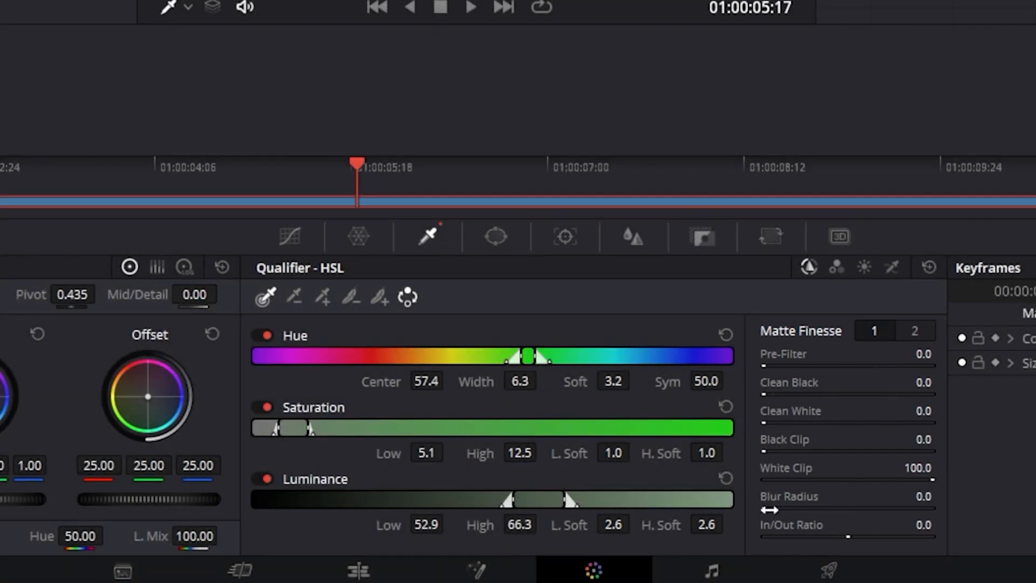
{"action": "left_click_drag", "start_coordinate": [768, 509], "coordinate": [719, 539]}
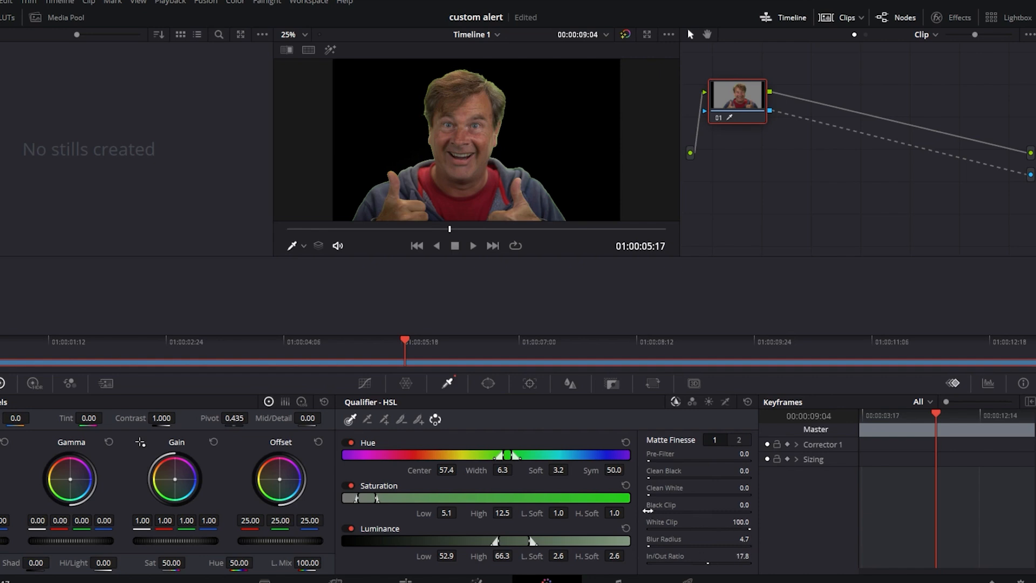
{"action": "left_click_drag", "start_coordinate": [654, 493], "coordinate": [680, 477]}
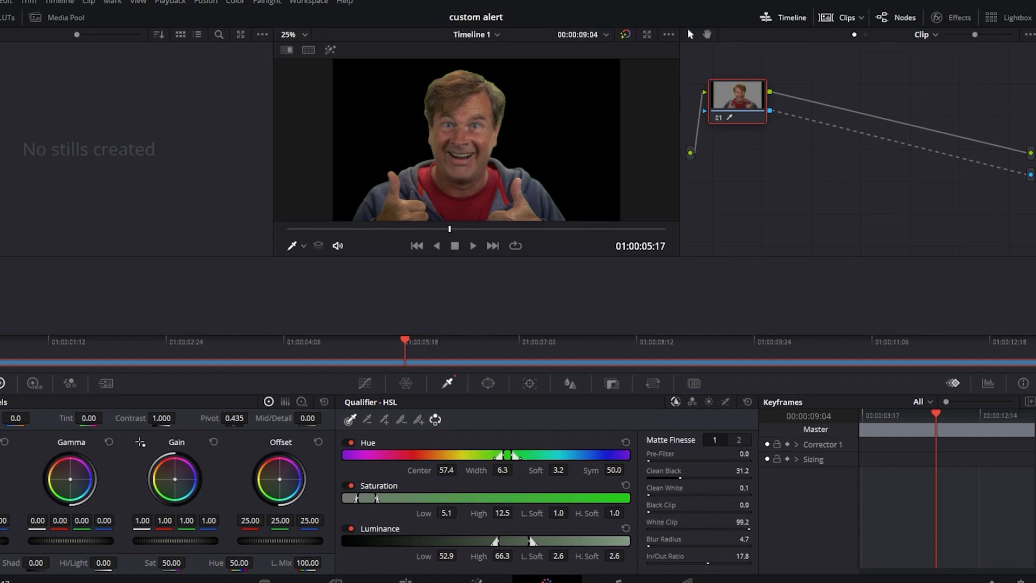
{"action": "left_click_drag", "start_coordinate": [717, 528], "coordinate": [750, 528]}
{"action": "left_click_drag", "start_coordinate": [648, 511], "coordinate": [731, 511]}
{"action": "left_click_drag", "start_coordinate": [741, 538], "coordinate": [747, 538]}
Step: Scrub through the keyed clip on the Color and Edit pages to check the quality of the key
{"action": "left_click_drag", "start_coordinate": [451, 231], "coordinate": [293, 236]}
{"action": "left_click_drag", "start_coordinate": [363, 237], "coordinate": [484, 236]}
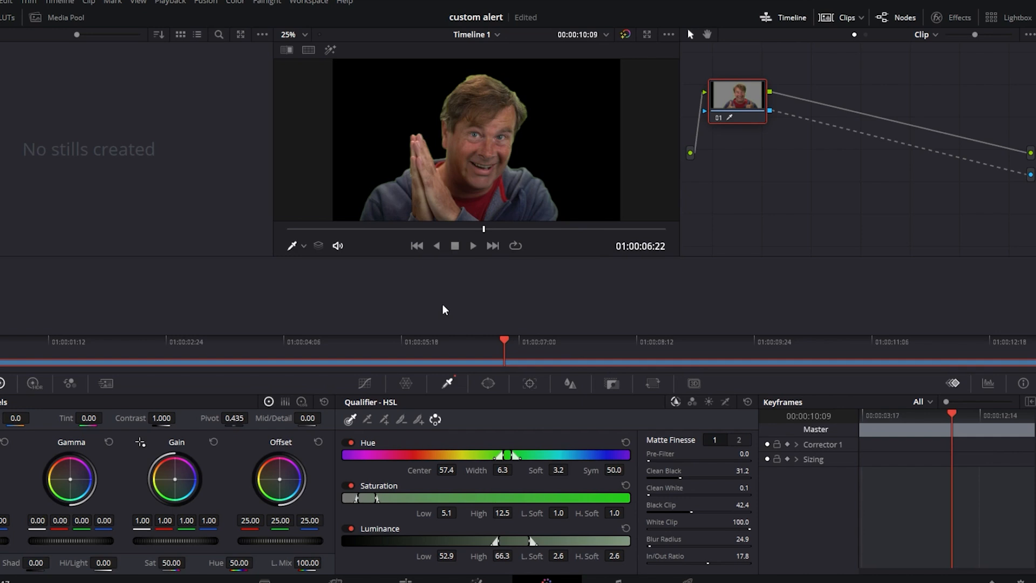
{"action": "left_click_drag", "start_coordinate": [264, 345], "coordinate": [280, 346]}
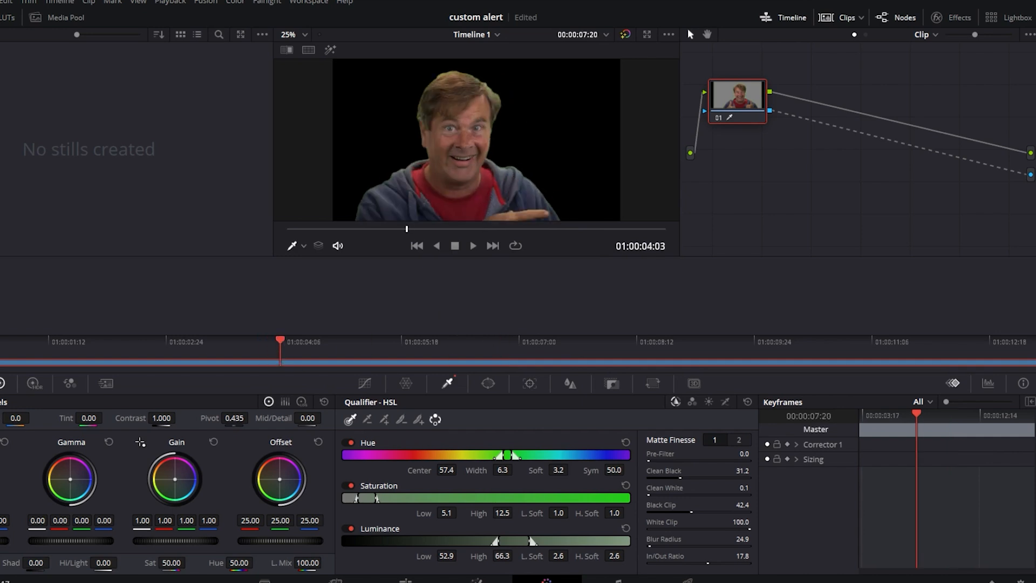
{"action": "left_click", "coordinate": [405, 580]}
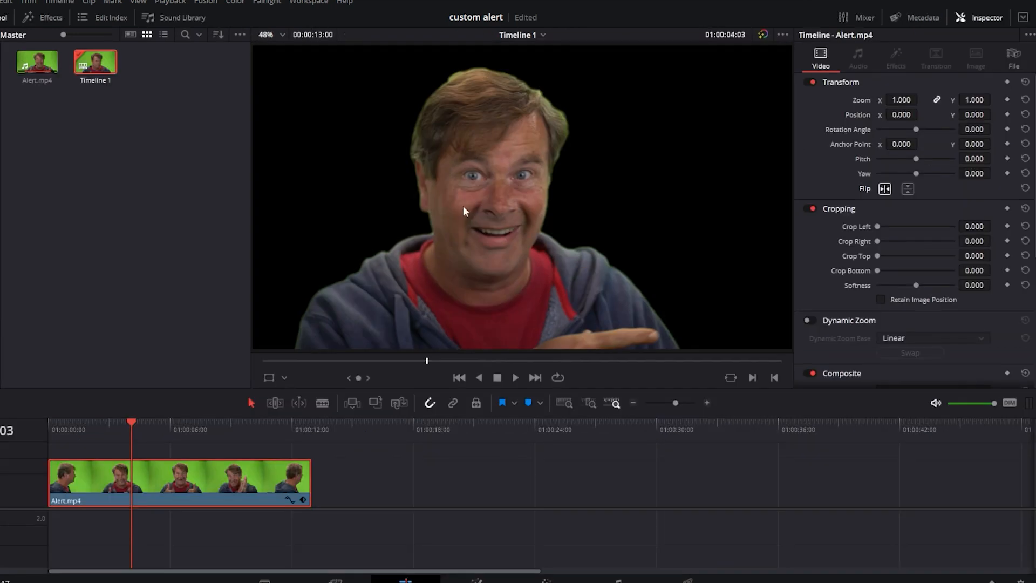
{"action": "left_click_drag", "start_coordinate": [135, 421], "coordinate": [235, 461]}
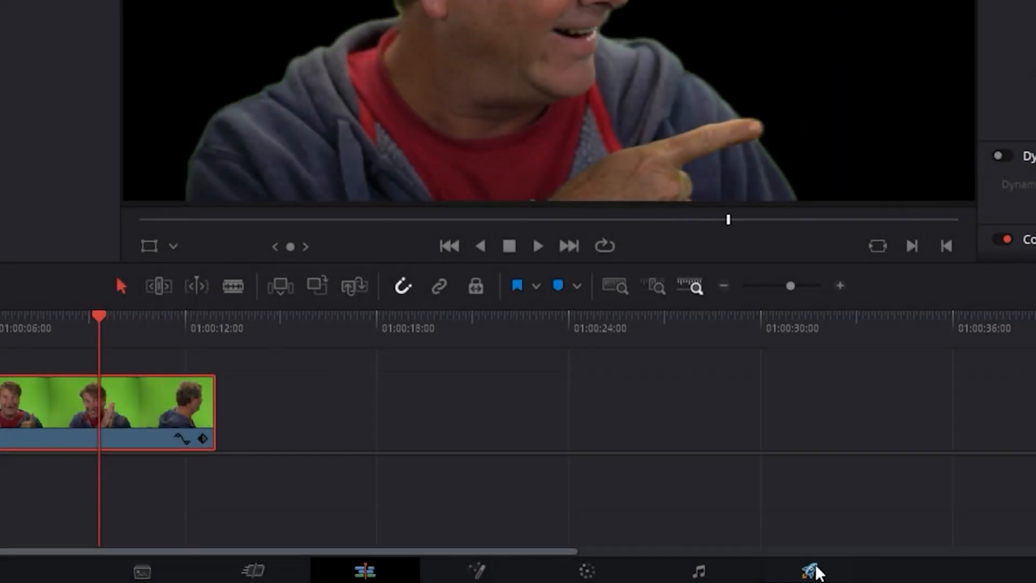
Step: Name the render Alert Alpha on the Deliver page and save it to C:\Quick Edit\Create Custom Alerts
{"action": "left_click", "coordinate": [810, 571]}
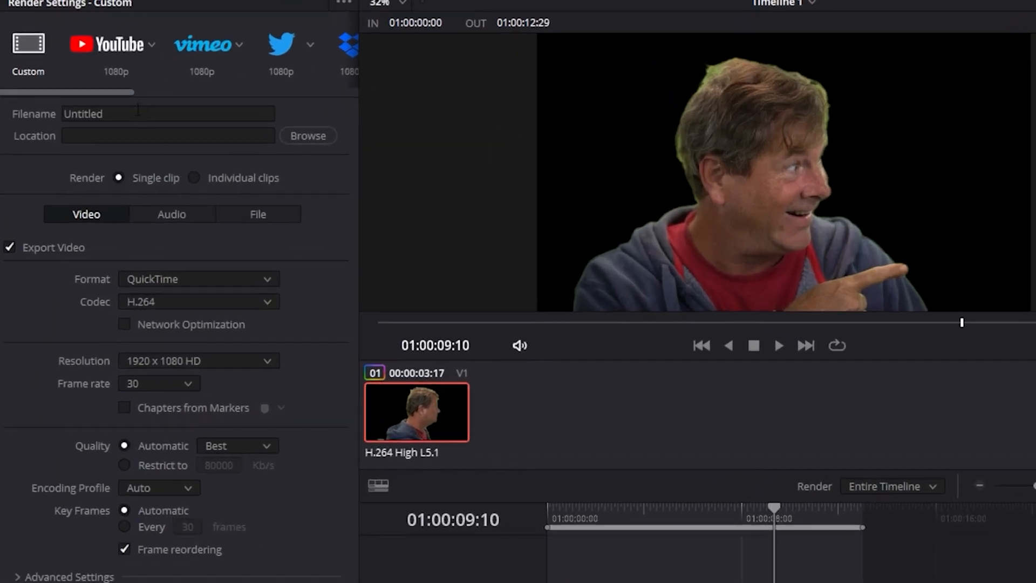
{"action": "left_click_drag", "start_coordinate": [138, 110], "coordinate": [3, 113]}
{"action": "type", "text": "Alert Alph"}
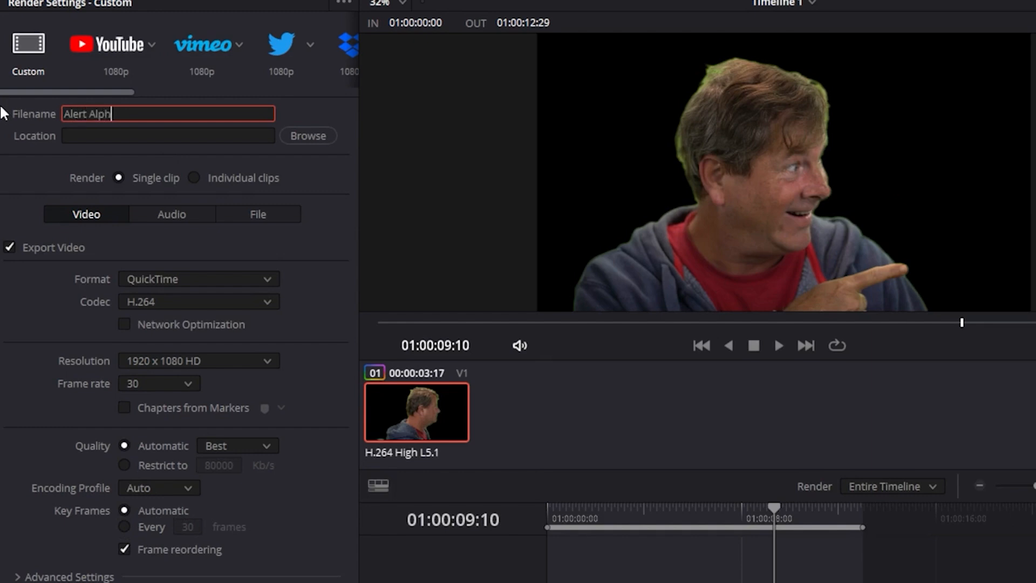
{"action": "left_click", "coordinate": [299, 135]}
{"action": "left_click", "coordinate": [635, 357]}
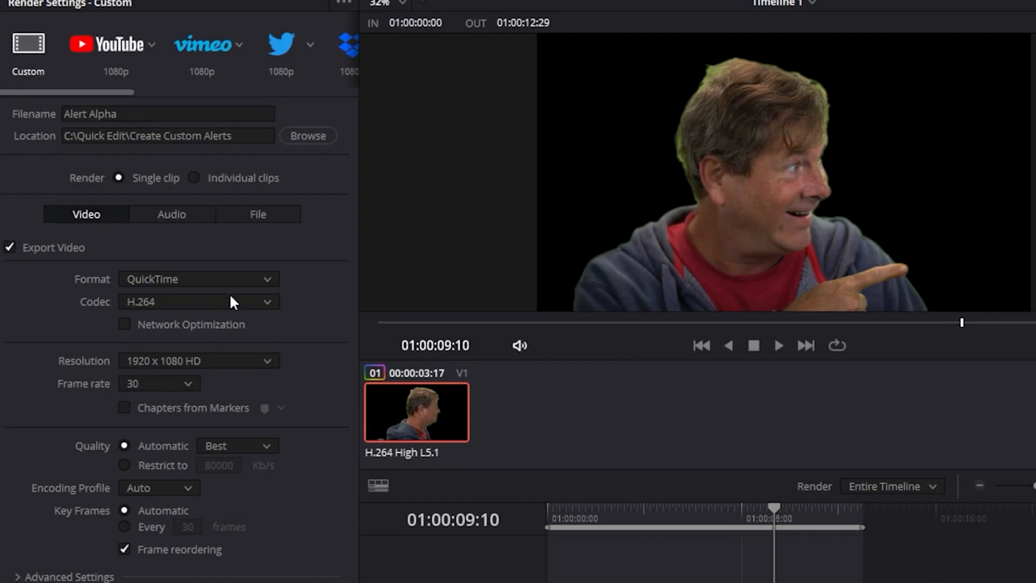
Step: Set the QuickTime render's codec to Uncompressed
{"action": "left_click", "coordinate": [267, 301]}
{"action": "left_click", "coordinate": [177, 483]}
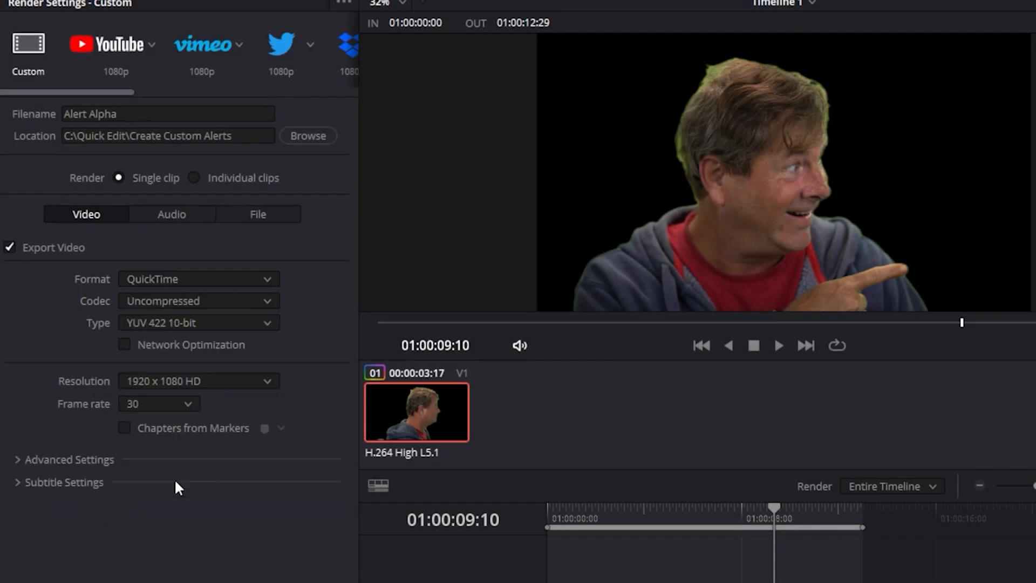
Step: Set the render type to BGRA 8-bit, enable Export Alpha, and queue and render the job
{"action": "left_click", "coordinate": [221, 323]}
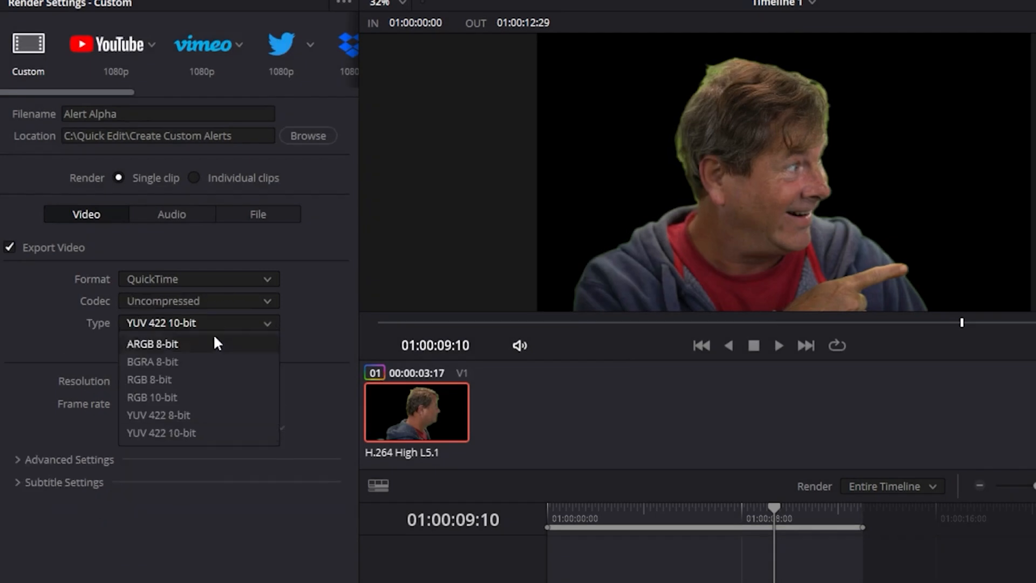
{"action": "left_click", "coordinate": [178, 363]}
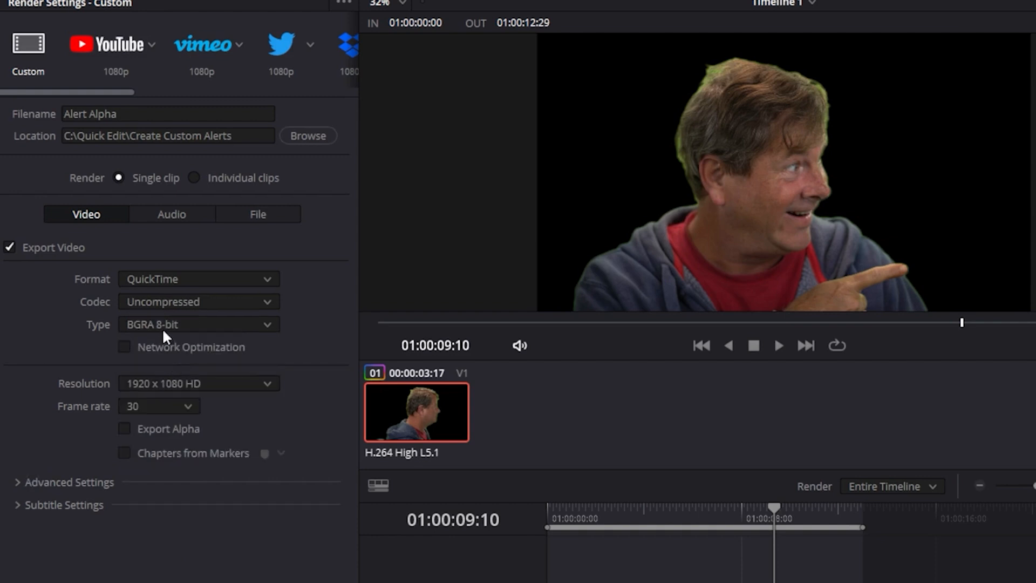
{"action": "left_click", "coordinate": [125, 424]}
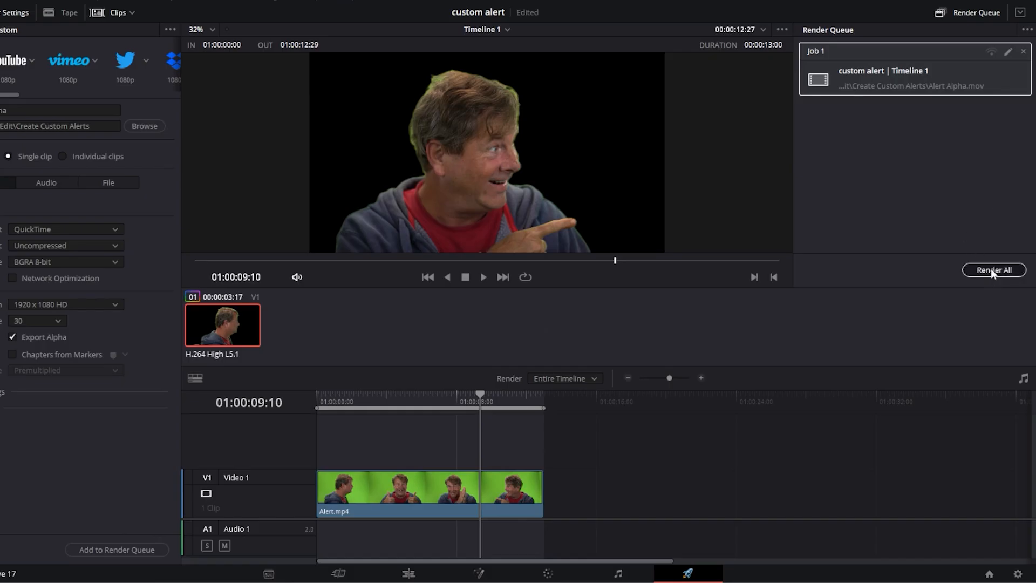
{"action": "left_click", "coordinate": [991, 268]}
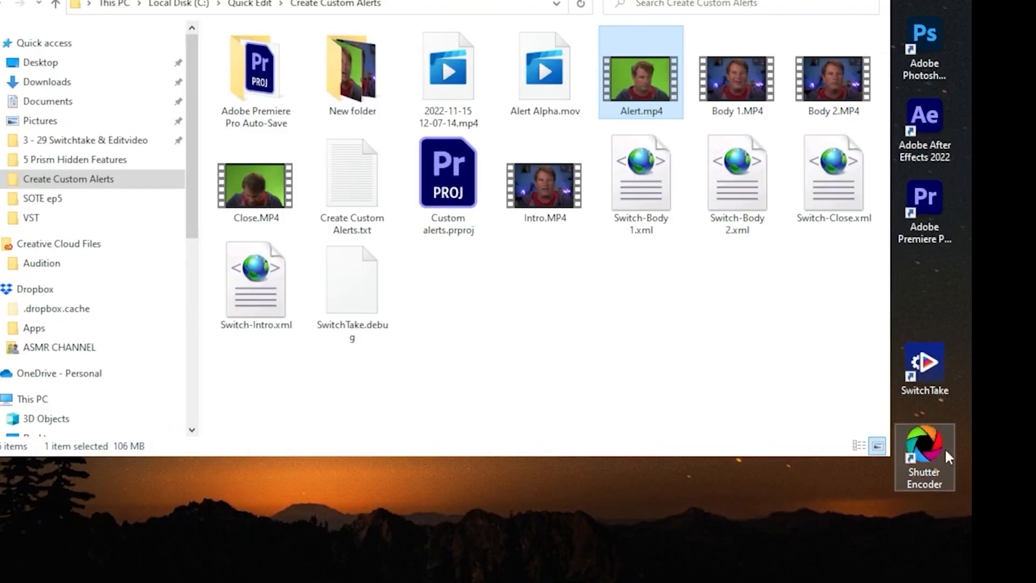
Step: Launch Shutter Encoder, decline the version 16.5 update, and load Alert Alpha.mov from the Create Custom Alerts folder
{"action": "left_click", "coordinate": [938, 448]}
{"action": "double_click", "coordinate": [938, 448]}
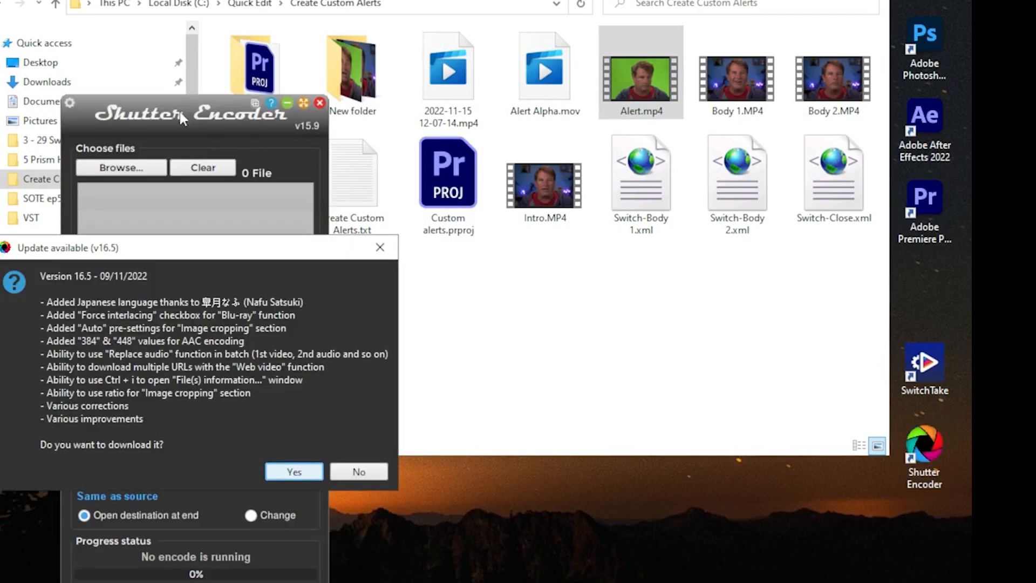
{"action": "left_click", "coordinate": [359, 471]}
{"action": "left_click_drag", "start_coordinate": [202, 112], "coordinate": [180, 116]}
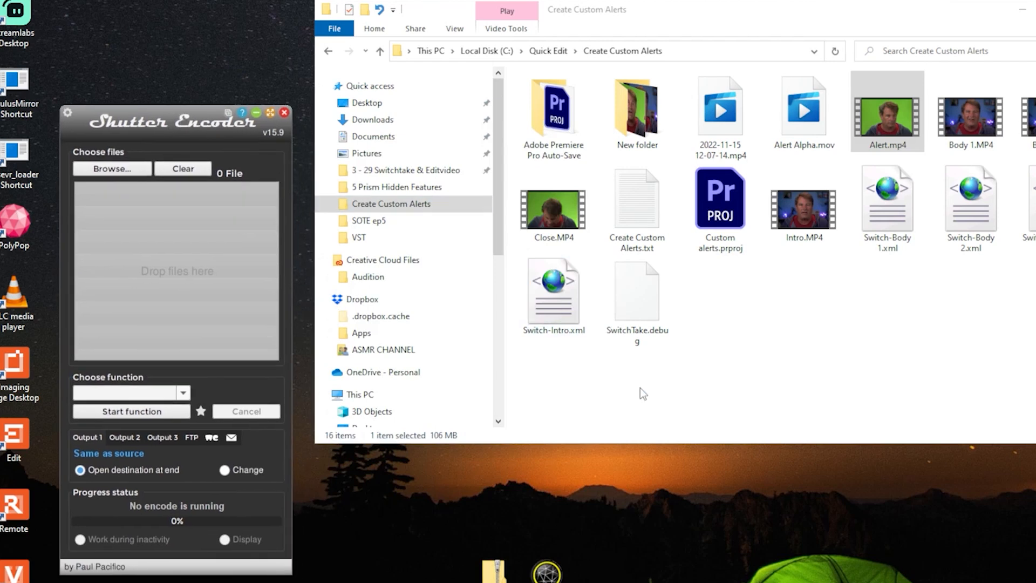
{"action": "left_click_drag", "start_coordinate": [812, 119], "coordinate": [121, 253]}
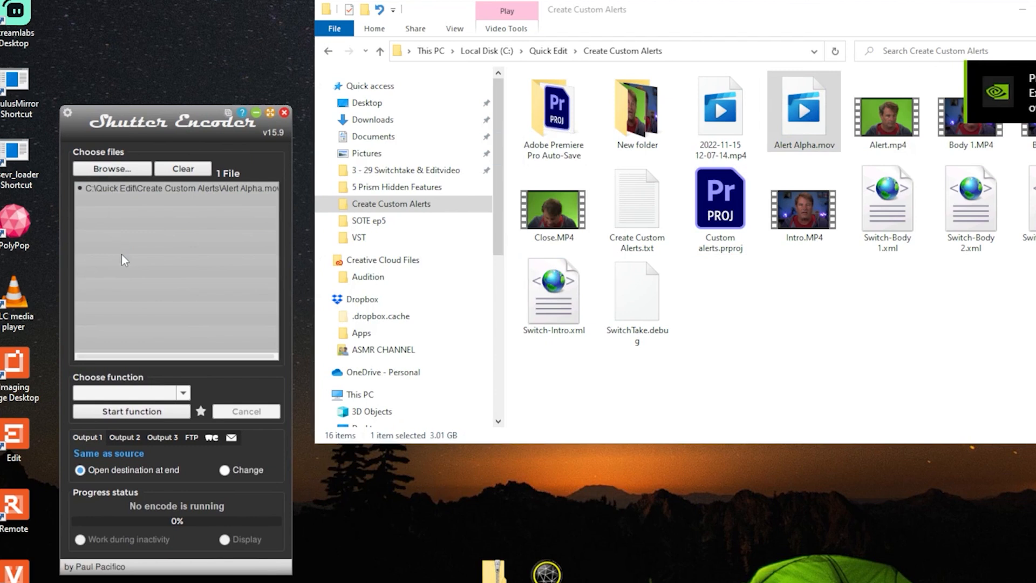
Step: Convert the clip to VP9 .webm with the alpha channel enabled
{"action": "left_click", "coordinate": [183, 393]}
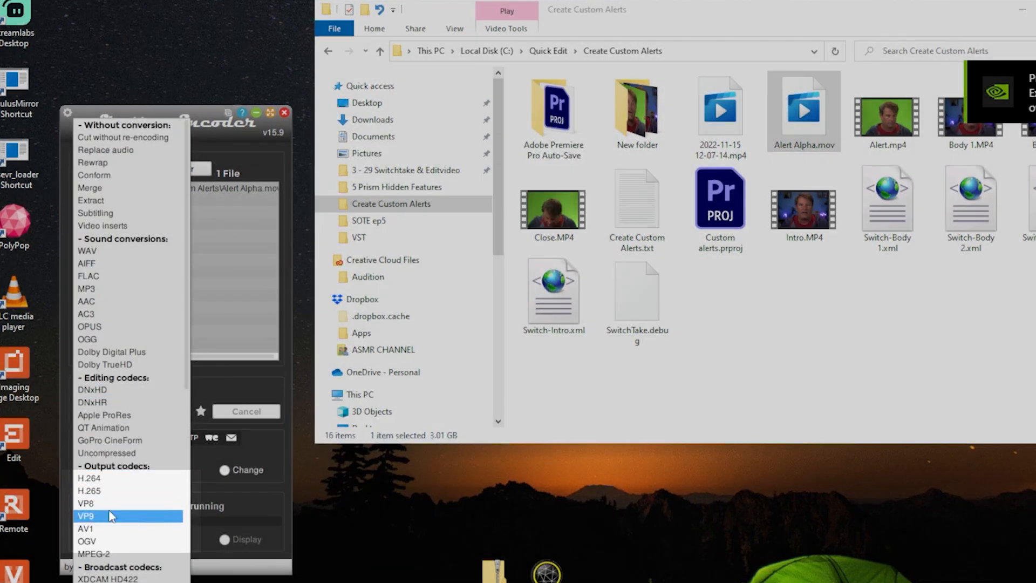
{"action": "left_click", "coordinate": [87, 515]}
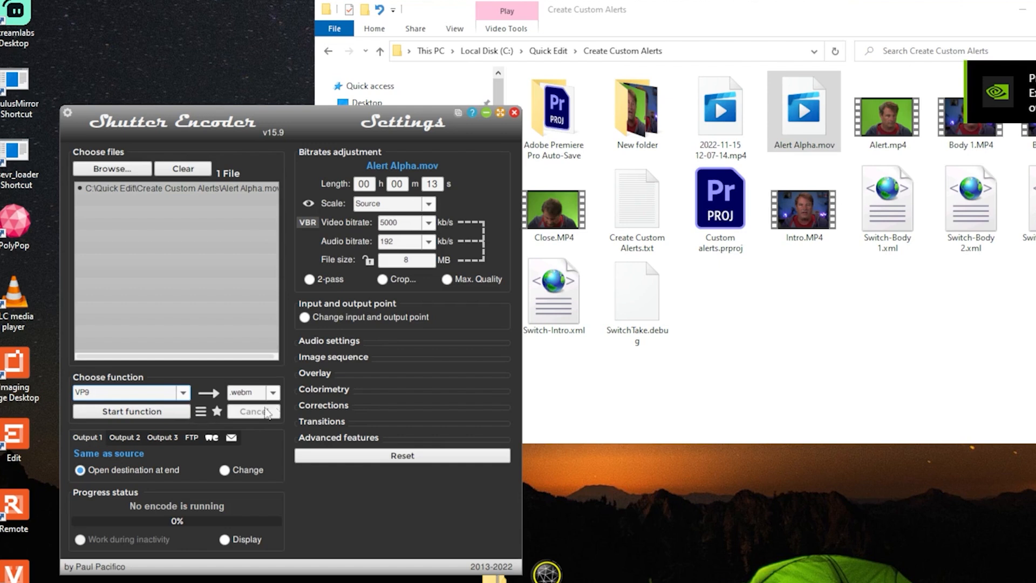
{"action": "left_click", "coordinate": [338, 437]}
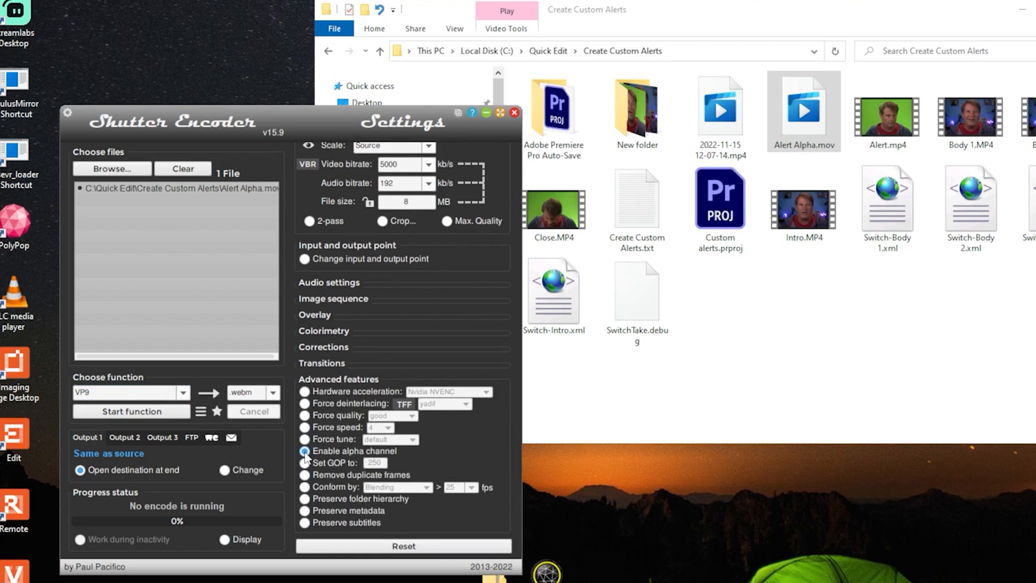
{"action": "left_click", "coordinate": [76, 413]}
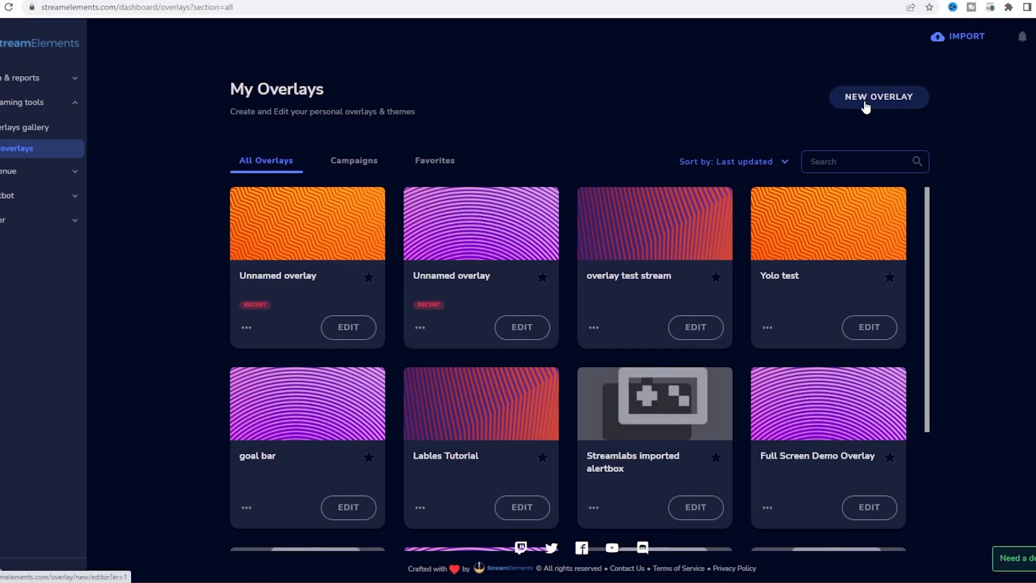
Step: Create a new 1080p overlay in StreamElements
{"action": "left_click", "coordinate": [862, 106]}
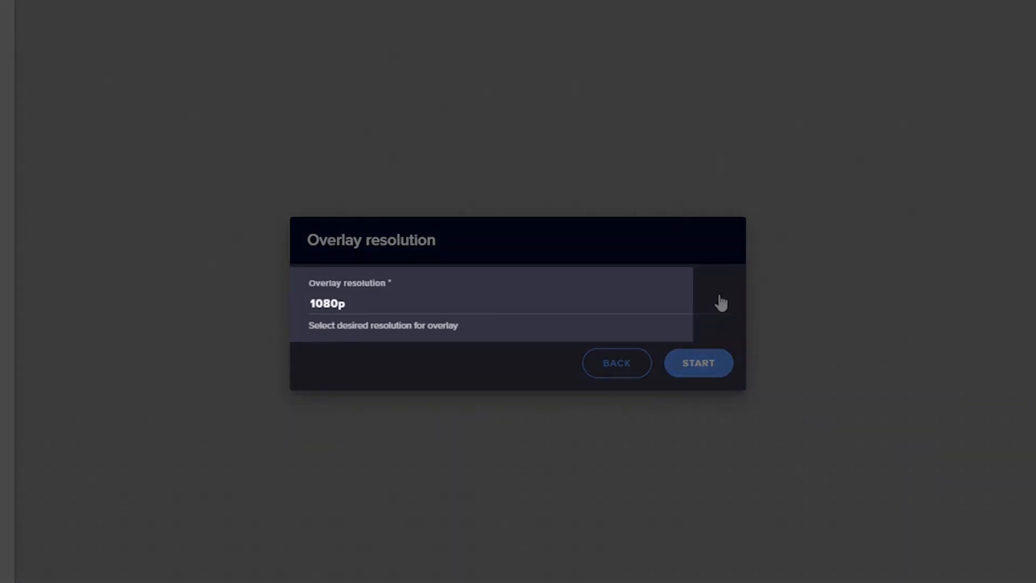
{"action": "left_click", "coordinate": [722, 305]}
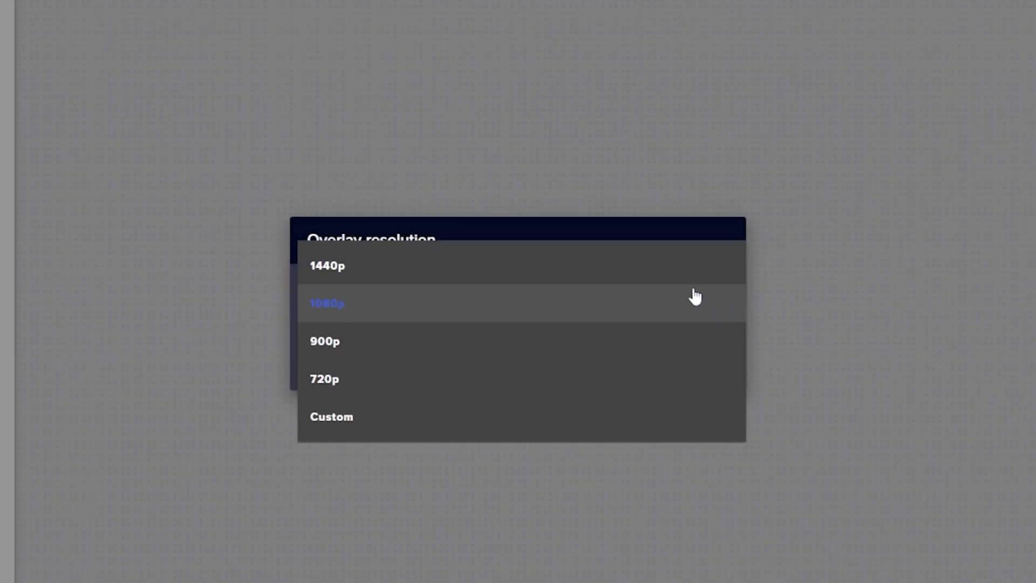
{"action": "left_click", "coordinate": [395, 310]}
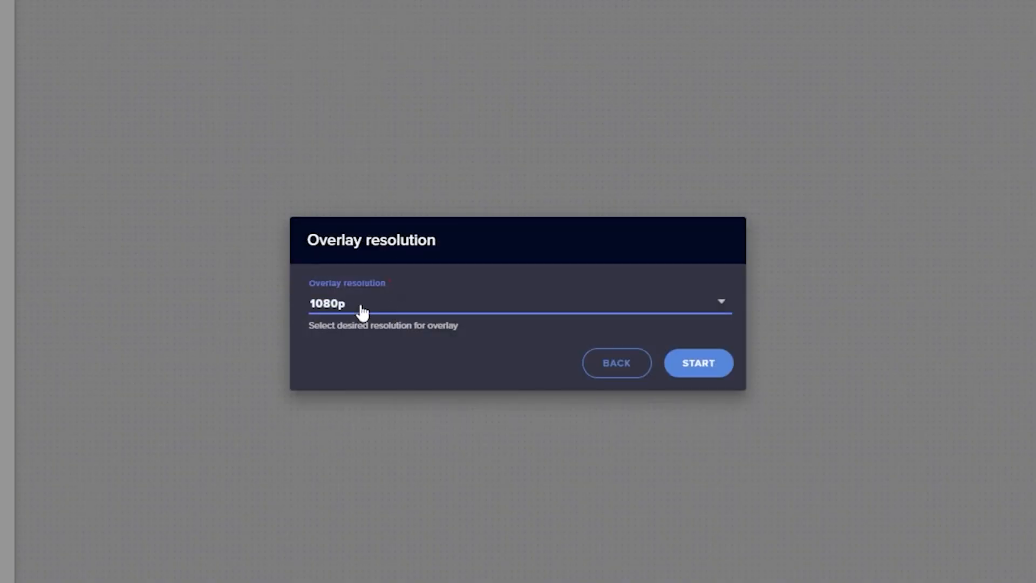
{"action": "left_click", "coordinate": [712, 371]}
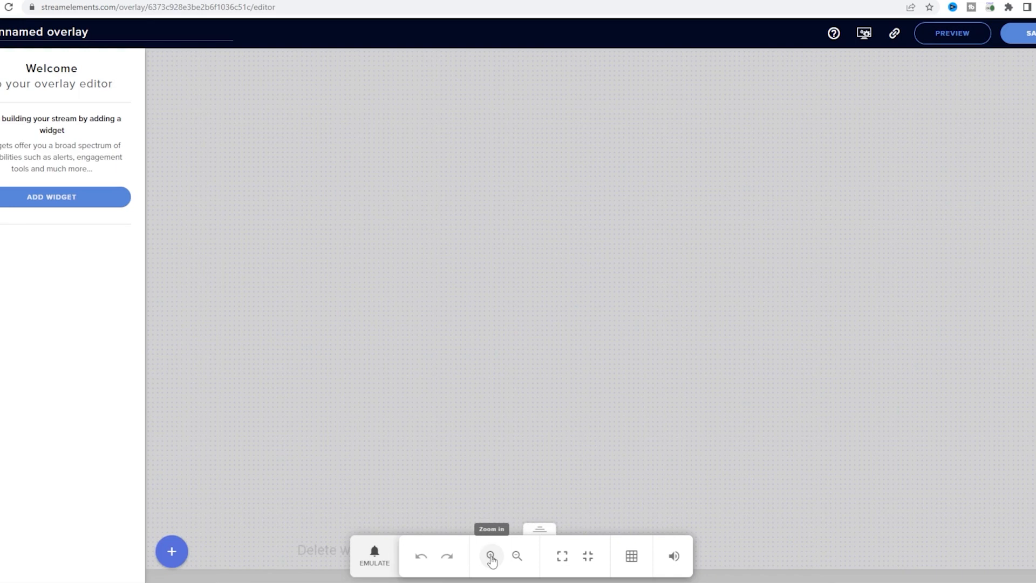
Step: Rename the new overlay as Custom Widget
{"action": "left_click", "coordinate": [516, 557]}
{"action": "left_click", "coordinate": [515, 557]}
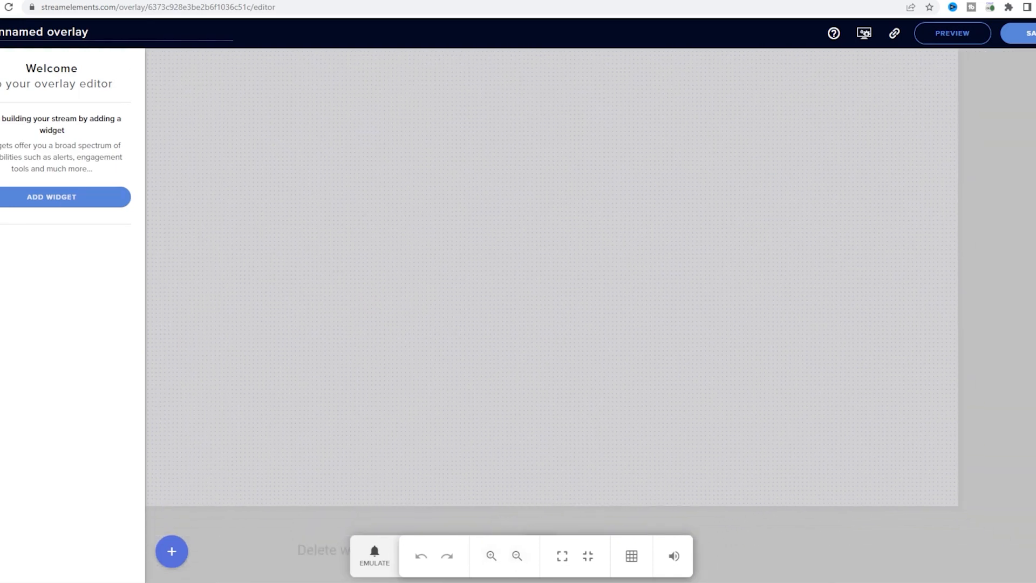
{"action": "left_click_drag", "start_coordinate": [88, 32], "coordinate": [1, 31]}
{"action": "key", "text": "BackSpace"}
{"action": "type", "text": "Custom Widget"}
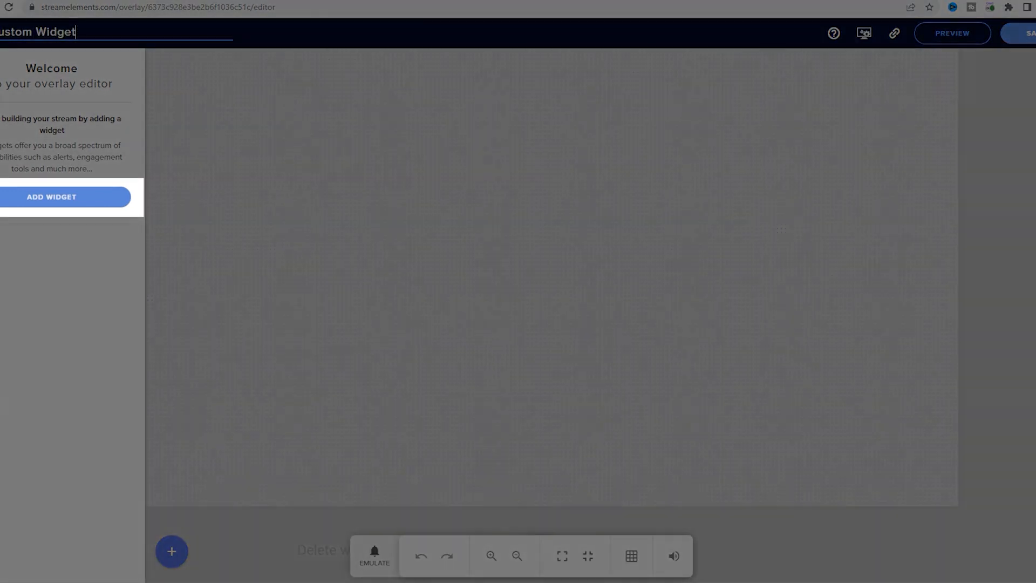
Step: Add an AlertBox widget to the overlay and turn off its purchase alert
{"action": "left_click", "coordinate": [31, 202]}
{"action": "mouse_move", "coordinate": [244, 293]}
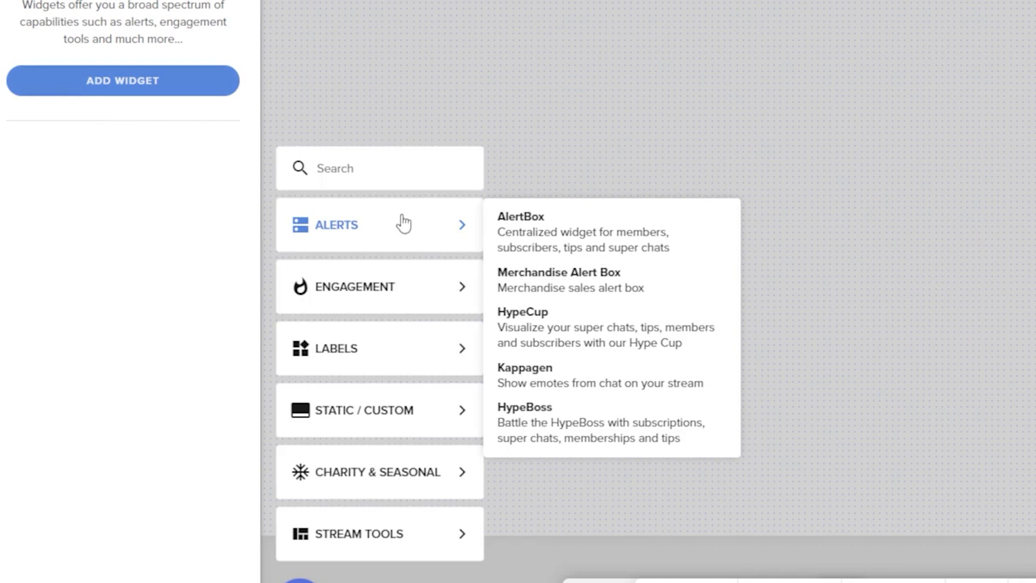
{"action": "left_click", "coordinate": [518, 230]}
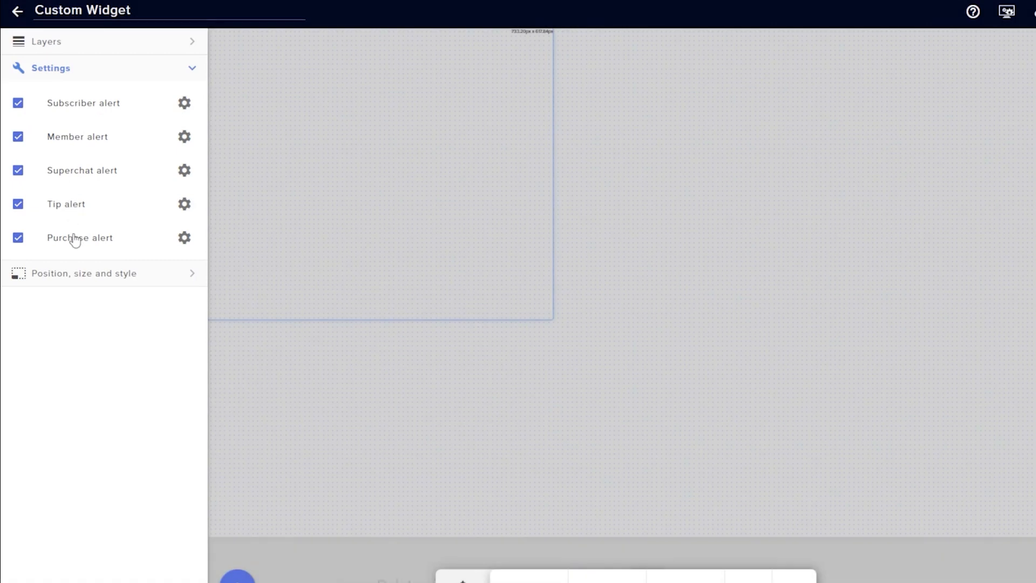
{"action": "left_click", "coordinate": [19, 240]}
Step: Upload Alert Alpha_VP9.webm from the Create Custom Alerts folder and use it as the subscriber alert's video
{"action": "left_click", "coordinate": [184, 104]}
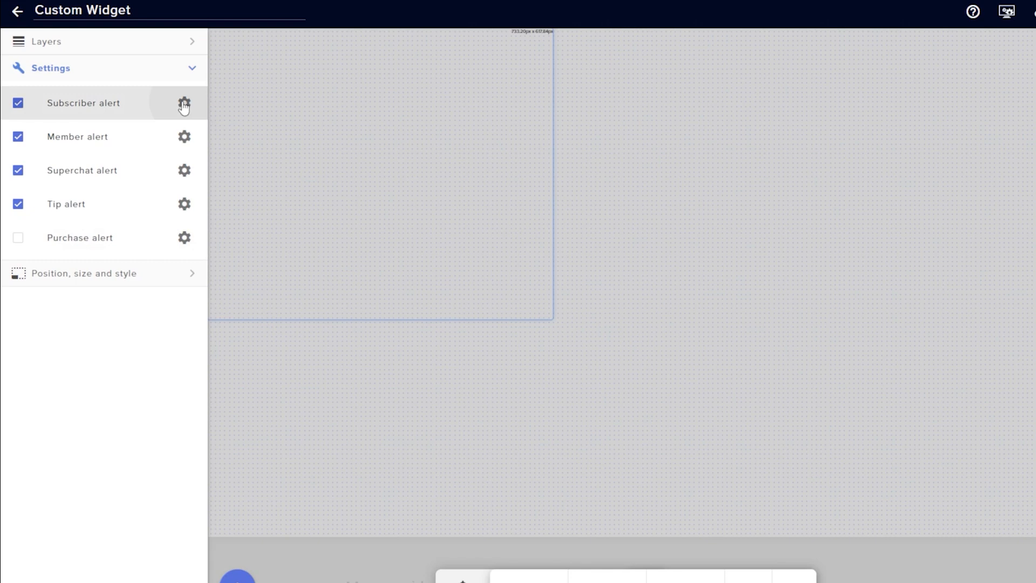
{"action": "left_click", "coordinate": [184, 103]}
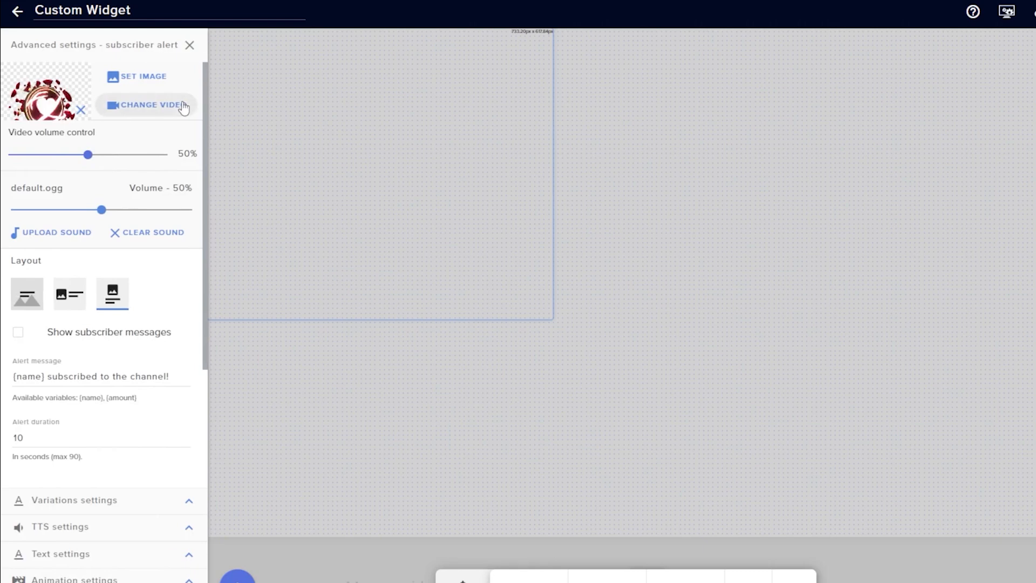
{"action": "left_click", "coordinate": [145, 115]}
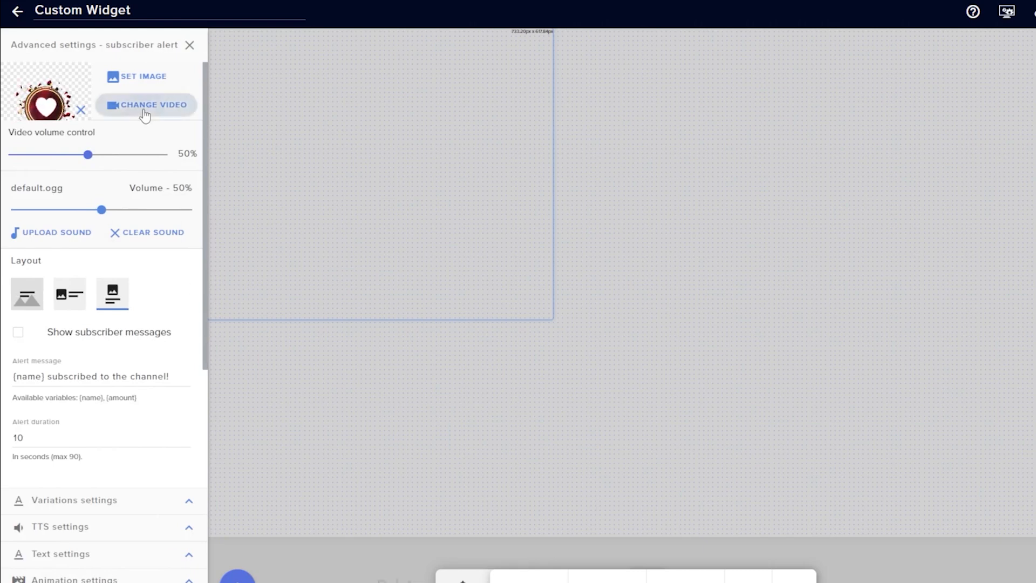
{"action": "mouse_move", "coordinate": [548, 195]}
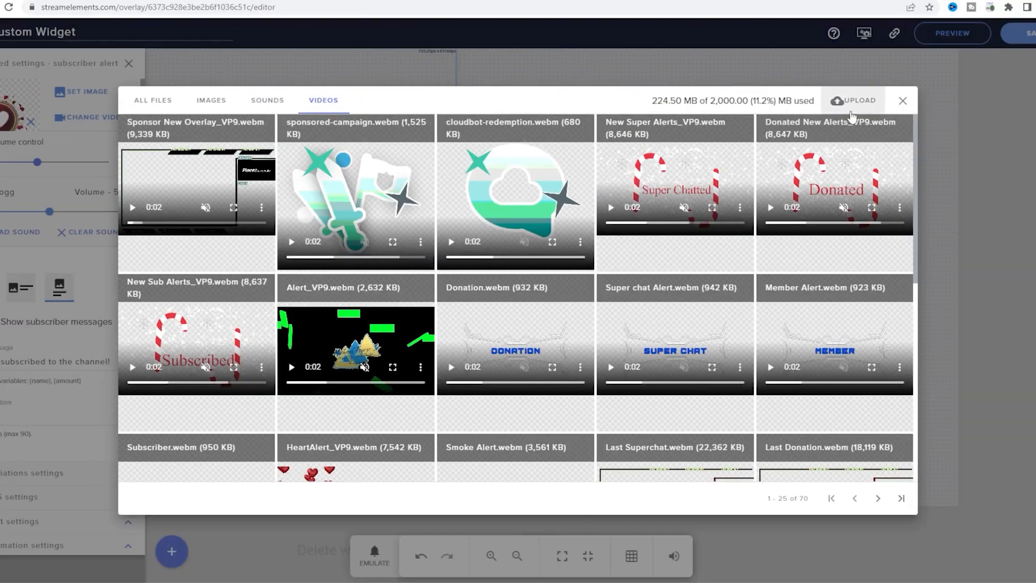
{"action": "left_click", "coordinate": [845, 106]}
{"action": "key", "text": "alt+Tab"}
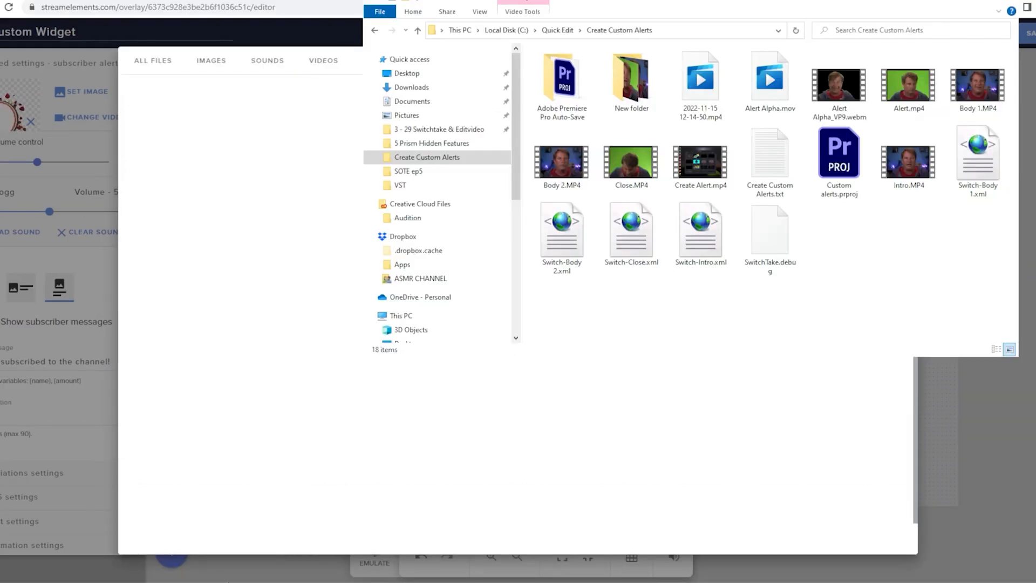
{"action": "left_click_drag", "start_coordinate": [836, 94], "coordinate": [257, 434]}
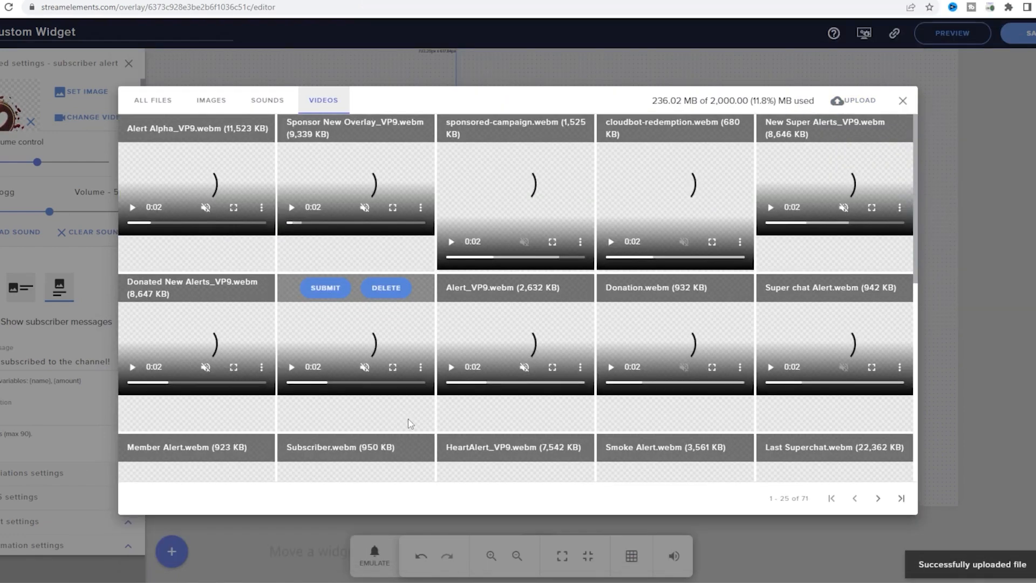
{"action": "mouse_move", "coordinate": [167, 191]}
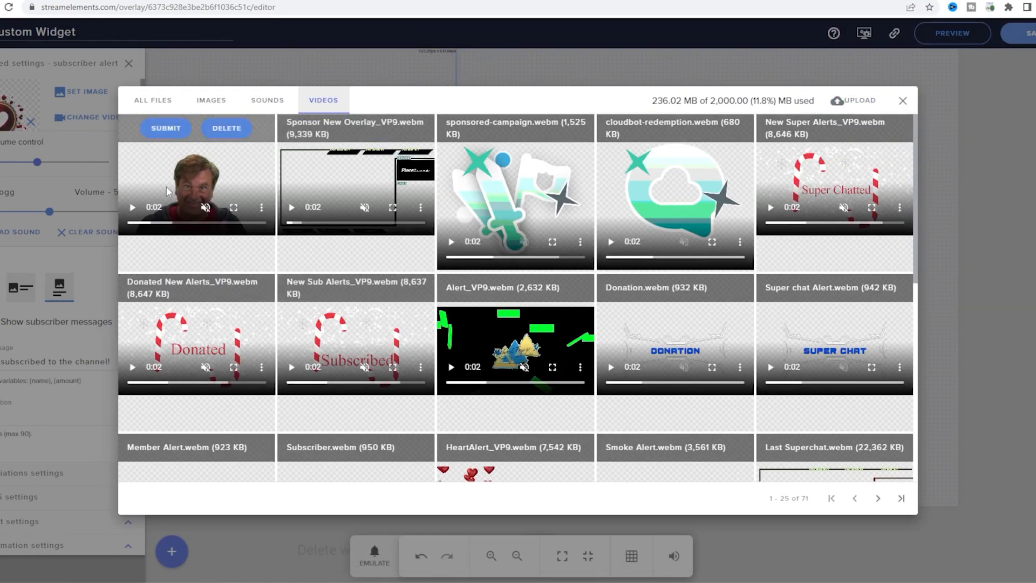
{"action": "left_click", "coordinate": [161, 131]}
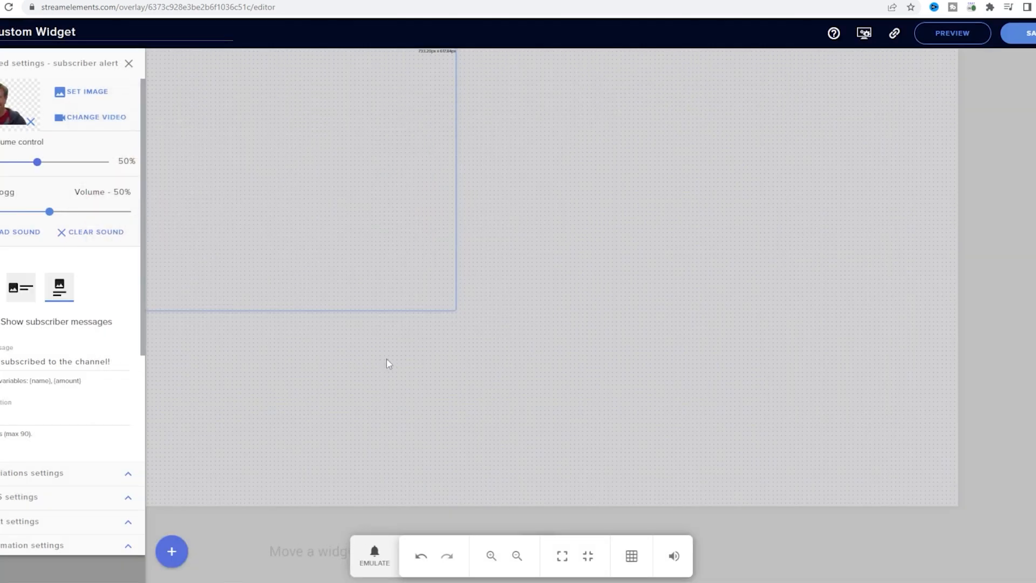
Step: Move the alert box away from the canvas corner toward the middle and emulate a subscriber event
{"action": "left_click_drag", "start_coordinate": [270, 172], "coordinate": [375, 250]}
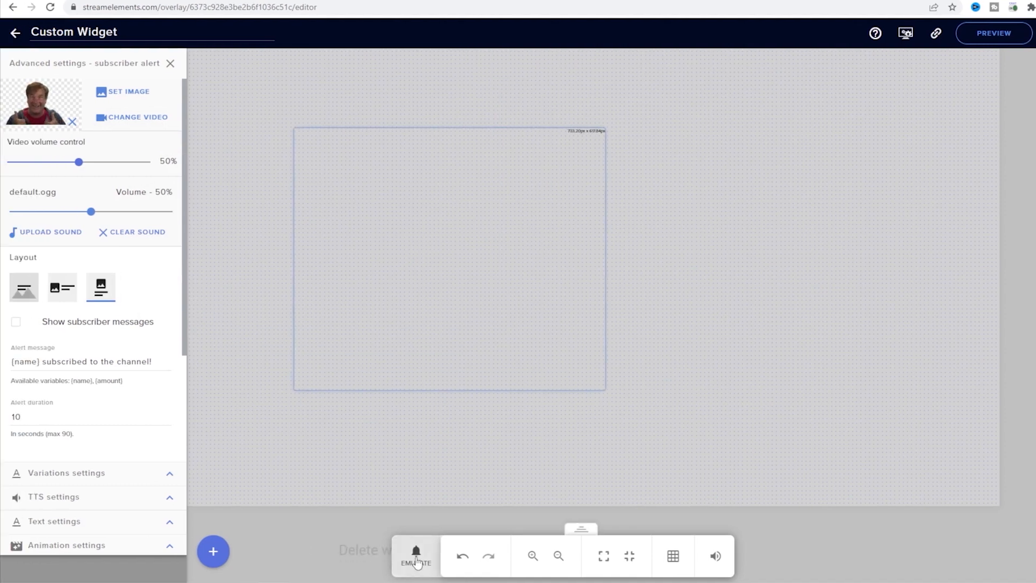
{"action": "left_click", "coordinate": [416, 563]}
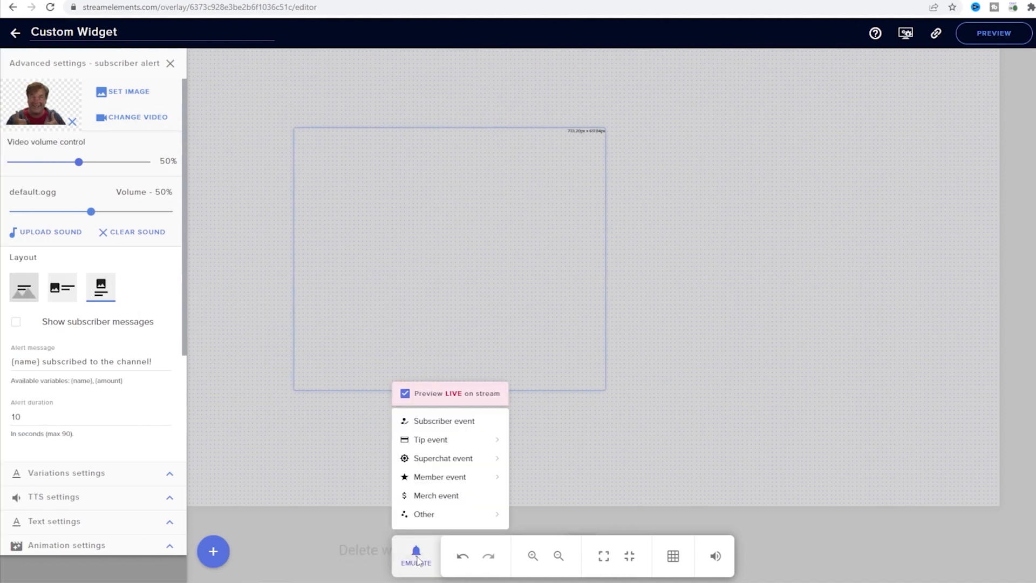
{"action": "left_click", "coordinate": [447, 421]}
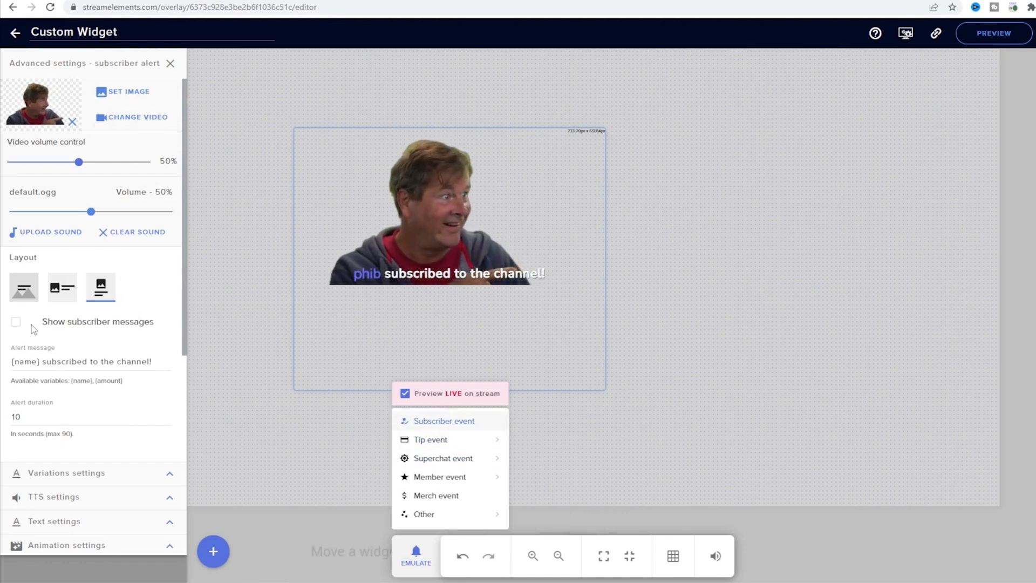
Step: Change the subscriber alert's layout to text beside the video and emulate another subscriber event
{"action": "left_click", "coordinate": [61, 291]}
{"action": "left_click", "coordinate": [61, 291]}
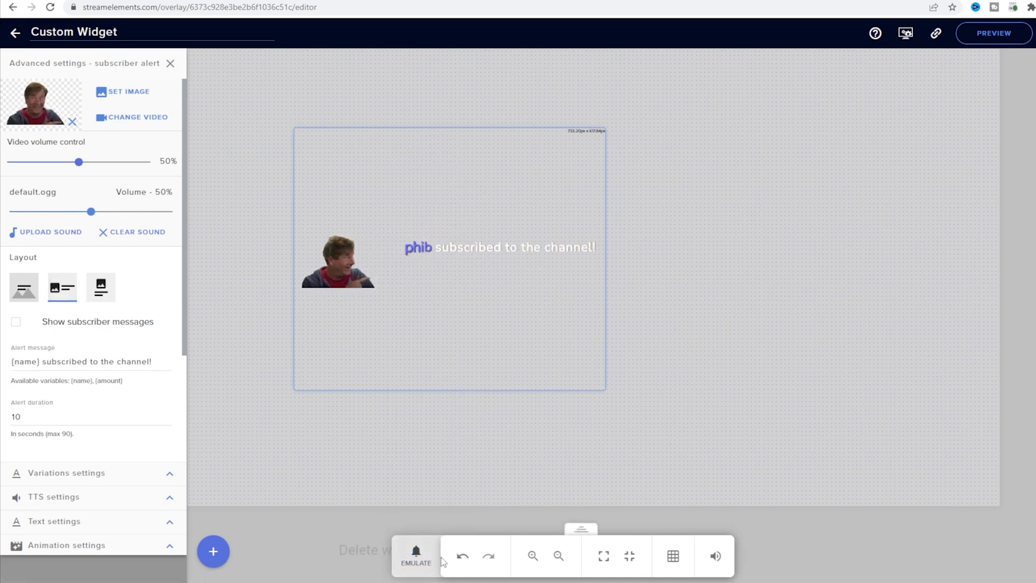
{"action": "left_click", "coordinate": [412, 563]}
{"action": "left_click", "coordinate": [427, 421]}
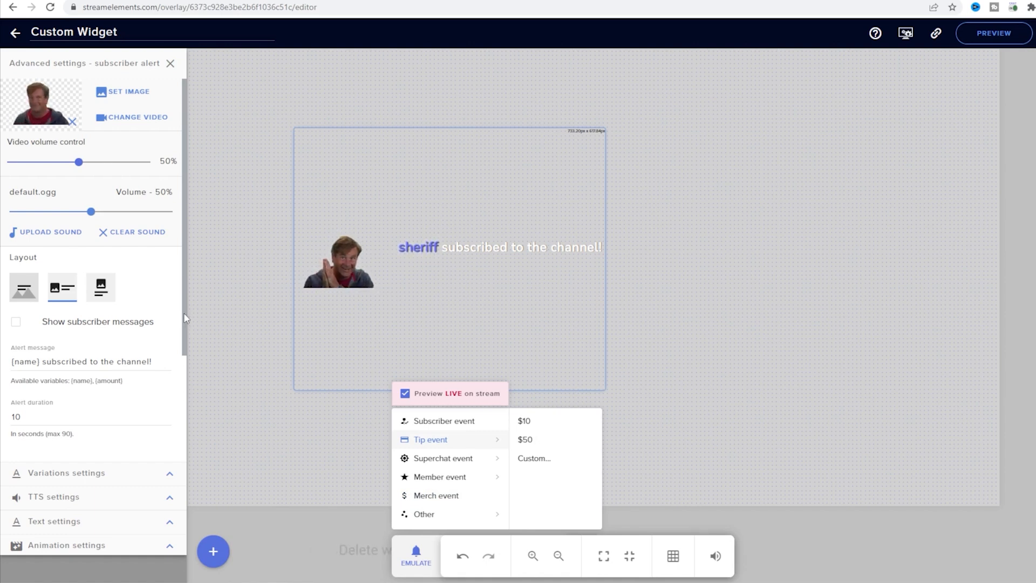
Step: Set the subscriber alert's enter animation to Fade In and its exit animation to Fade Out
{"action": "left_click", "coordinate": [169, 546]}
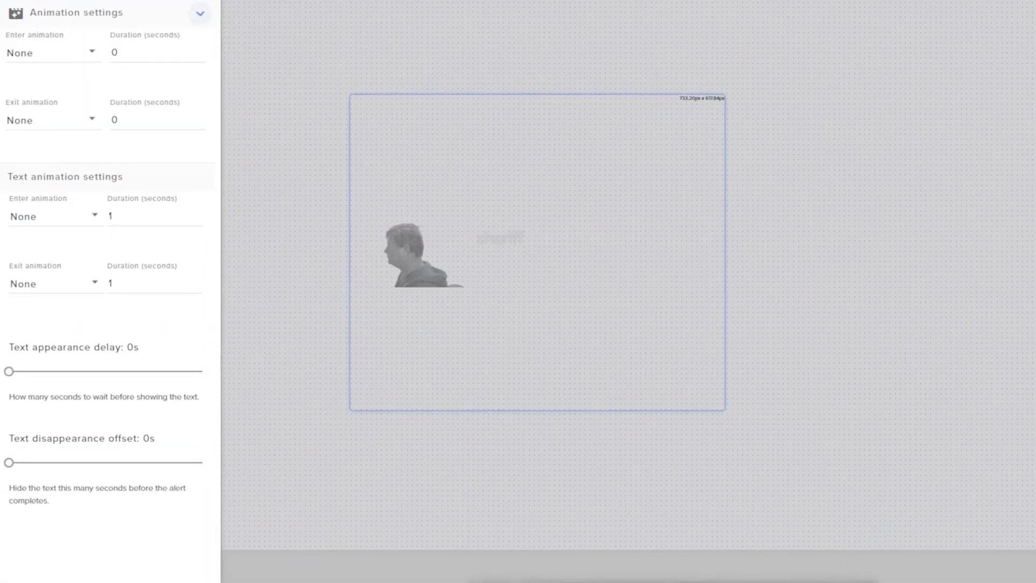
{"action": "left_click", "coordinate": [53, 47]}
{"action": "scroll", "coordinate": [58, 162], "scroll_direction": "down", "scroll_amount": 3}
{"action": "left_click", "coordinate": [57, 63]}
{"action": "left_click", "coordinate": [58, 121]}
{"action": "scroll", "coordinate": [63, 234], "scroll_direction": "down", "scroll_amount": 6}
{"action": "scroll", "coordinate": [61, 237], "scroll_direction": "up", "scroll_amount": 2}
{"action": "scroll", "coordinate": [61, 238], "scroll_direction": "up", "scroll_amount": 2}
{"action": "left_click", "coordinate": [46, 111]}
Step: Set the duration of both the Fade In and Fade Out animations to 1 second
{"action": "left_click", "coordinate": [199, 117]}
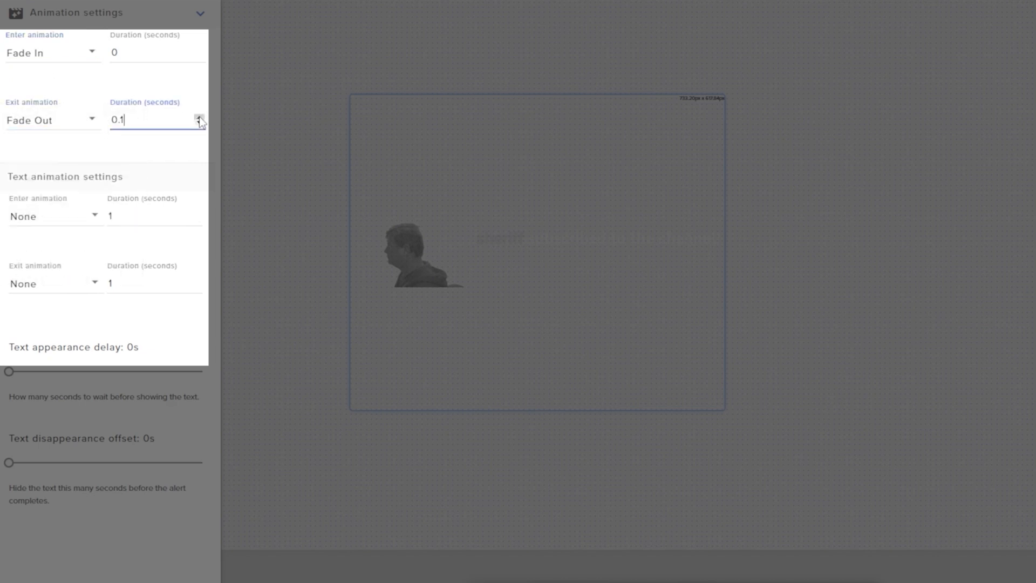
{"action": "left_click", "coordinate": [198, 50]}
{"action": "left_click", "coordinate": [198, 50]}
{"action": "left_click", "coordinate": [199, 50]}
{"action": "left_click", "coordinate": [199, 50]}
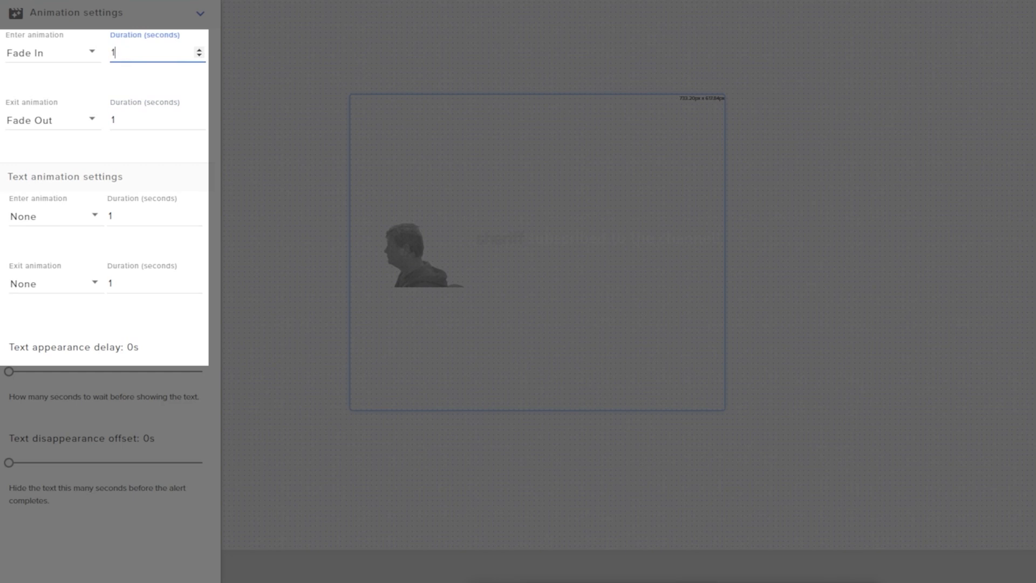
Step: Emulate a subscriber event to preview the alert's fade animations
{"action": "left_click", "coordinate": [537, 580]}
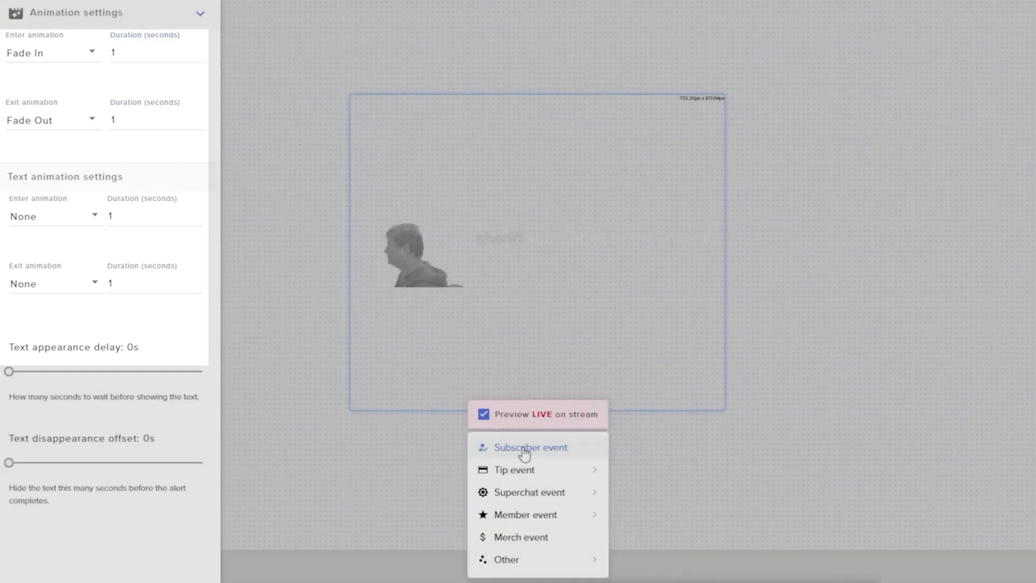
{"action": "left_click", "coordinate": [522, 447]}
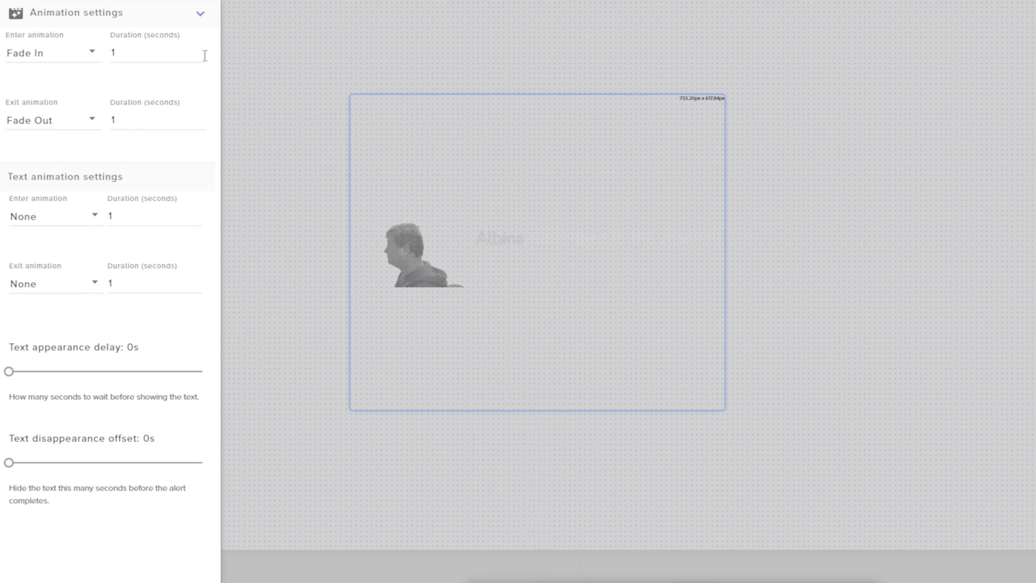
Step: Set the subscriber alert's duration to 12 seconds and emulate another subscriber event
{"action": "left_click", "coordinate": [202, 15]}
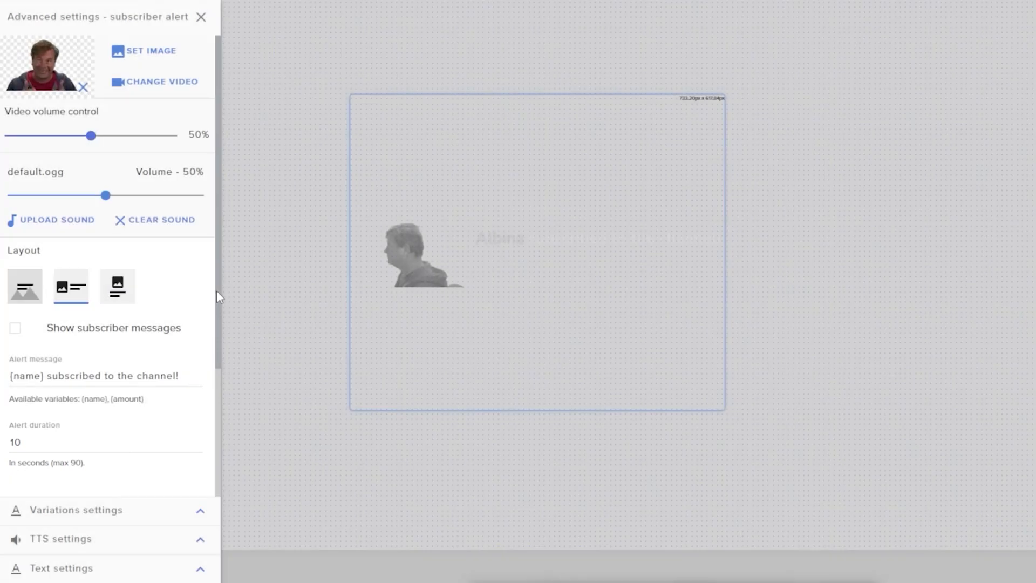
{"action": "left_click_drag", "start_coordinate": [216, 291], "coordinate": [223, 367]}
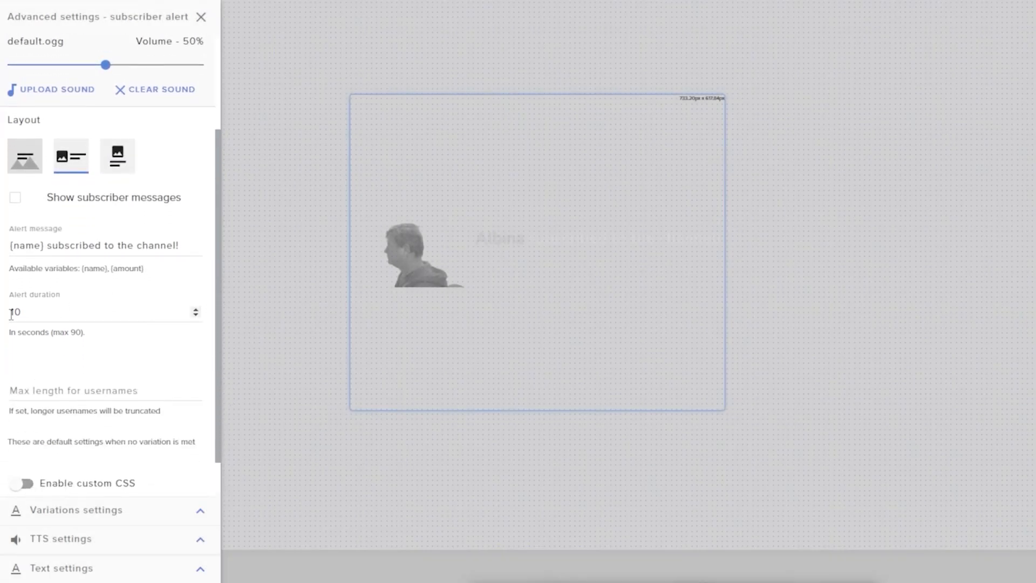
{"action": "left_click", "coordinate": [197, 312]}
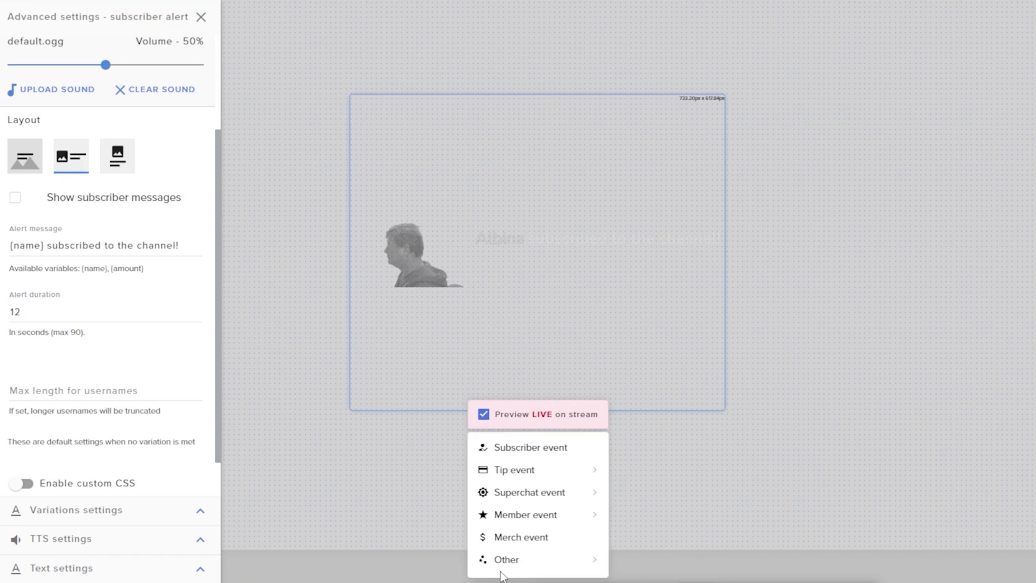
{"action": "left_click", "coordinate": [501, 447]}
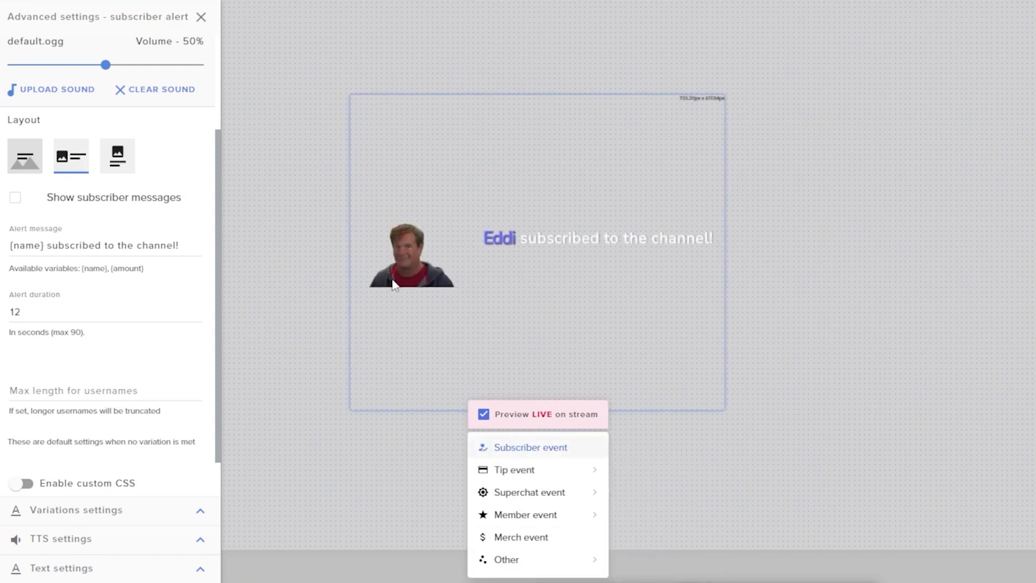
{"action": "left_click", "coordinate": [289, 481]}
Step: Left-align the subscriber alert's text and preview it with an emulated subscriber event
{"action": "scroll", "coordinate": [212, 453], "scroll_direction": "down", "scroll_amount": 1}
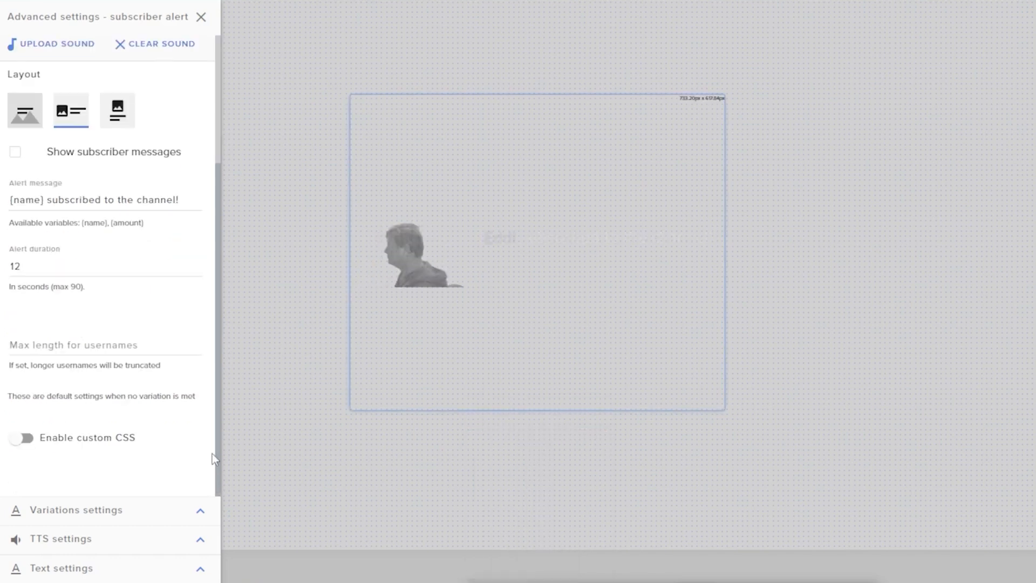
{"action": "left_click", "coordinate": [196, 571]}
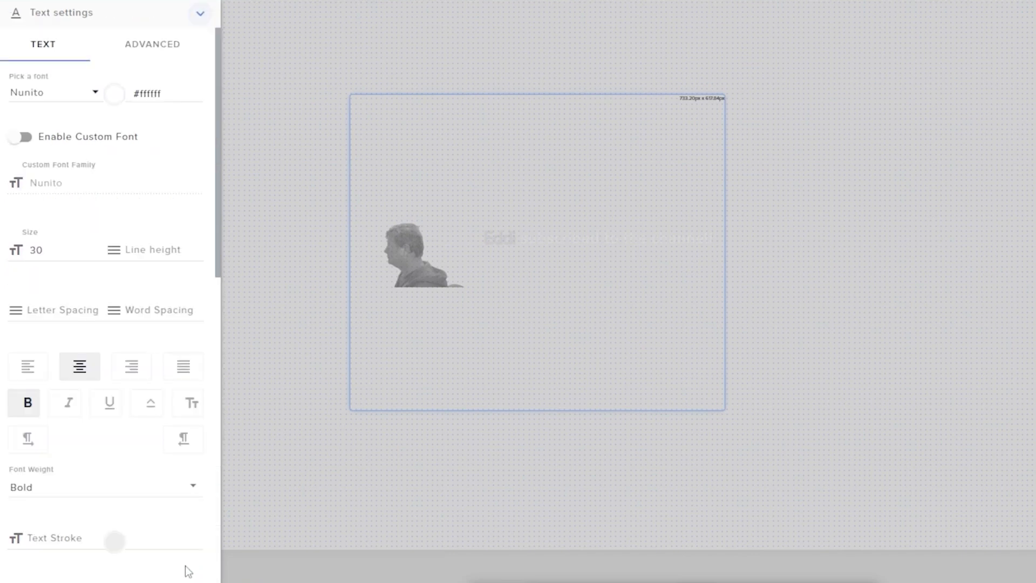
{"action": "left_click", "coordinate": [27, 376]}
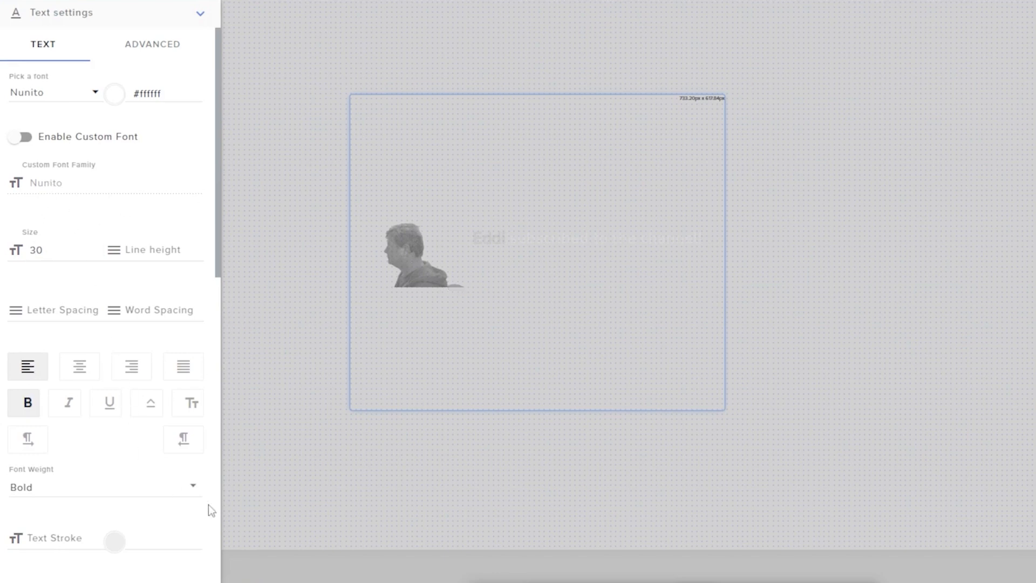
{"action": "left_click", "coordinate": [168, 49]}
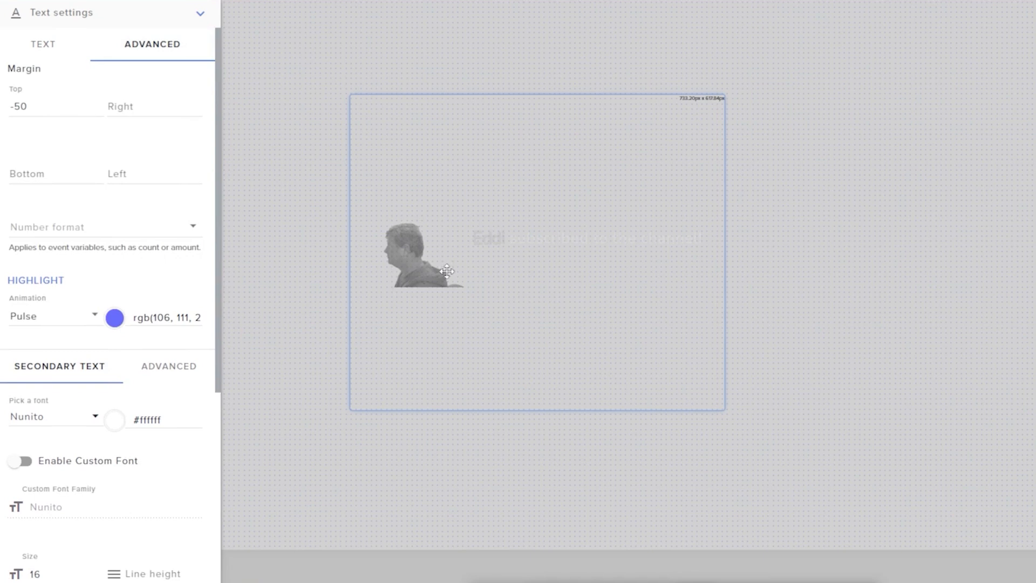
{"action": "left_click", "coordinate": [36, 54]}
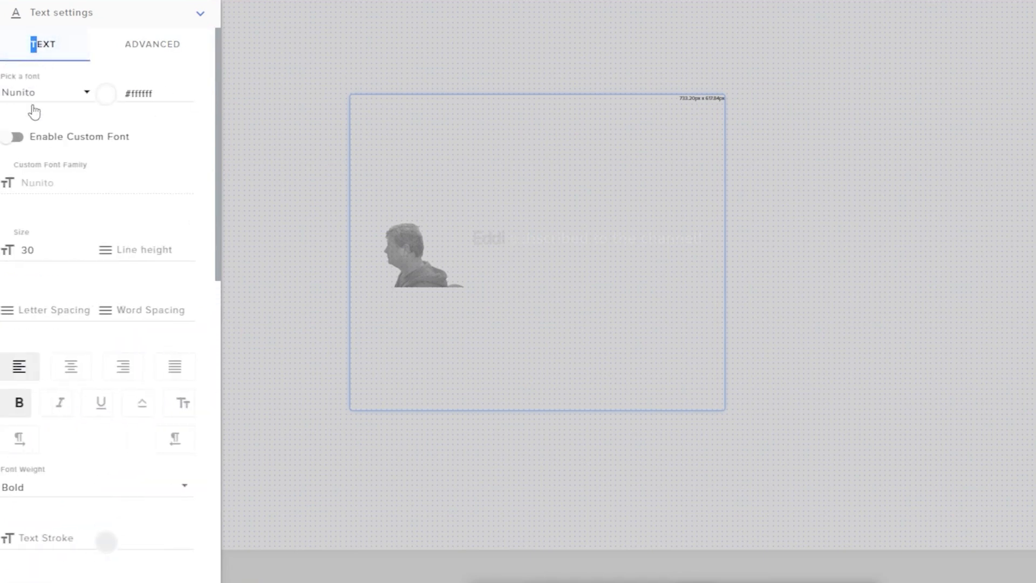
{"action": "left_click_drag", "start_coordinate": [218, 270], "coordinate": [209, 144]}
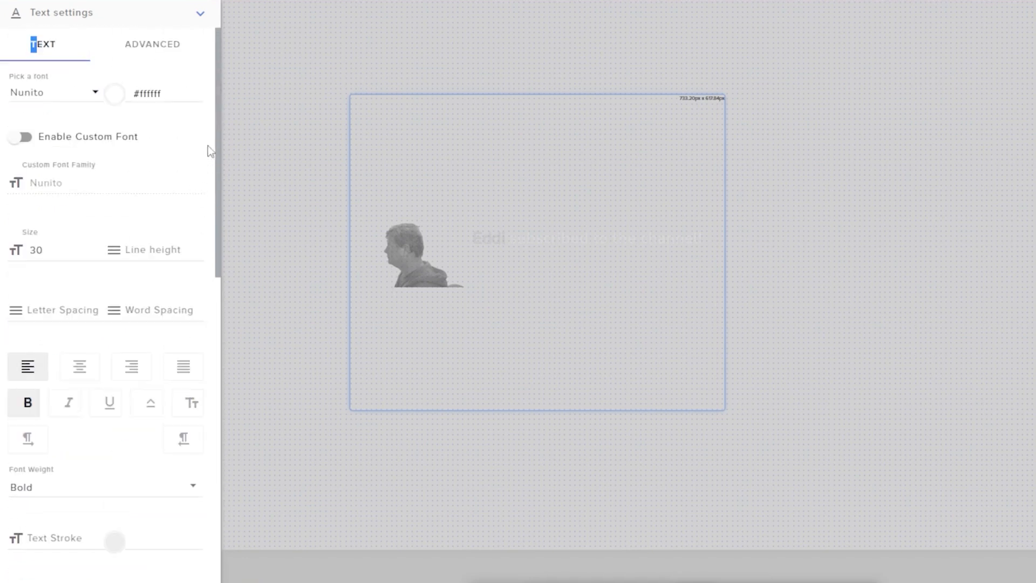
{"action": "left_click", "coordinate": [200, 15]}
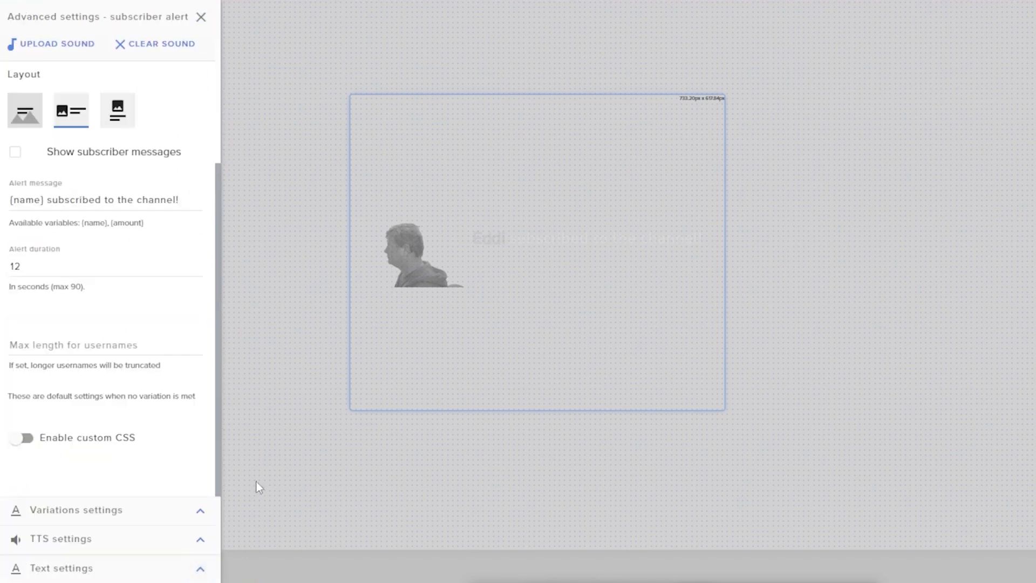
{"action": "left_click", "coordinate": [507, 580]}
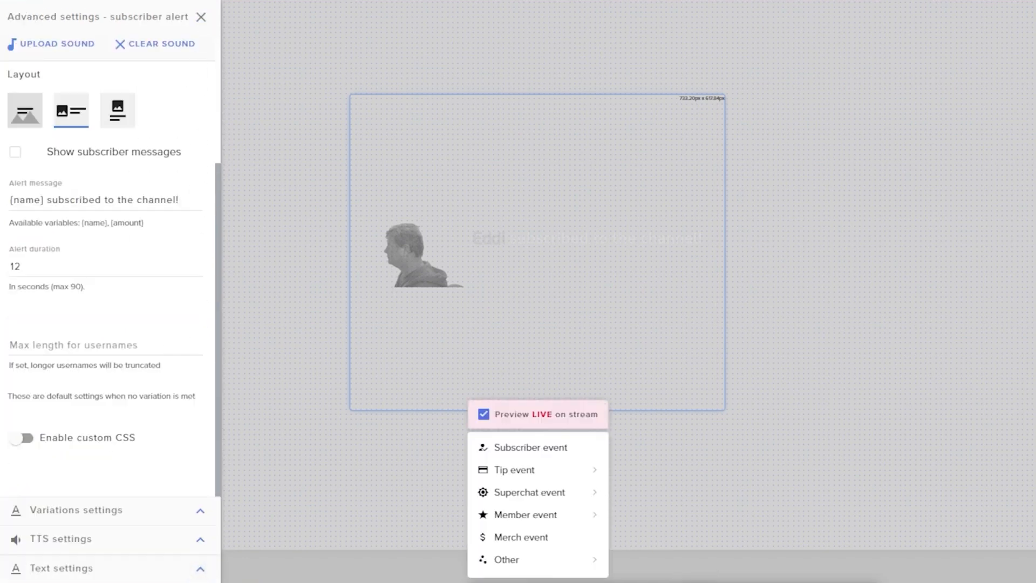
{"action": "left_click", "coordinate": [511, 452]}
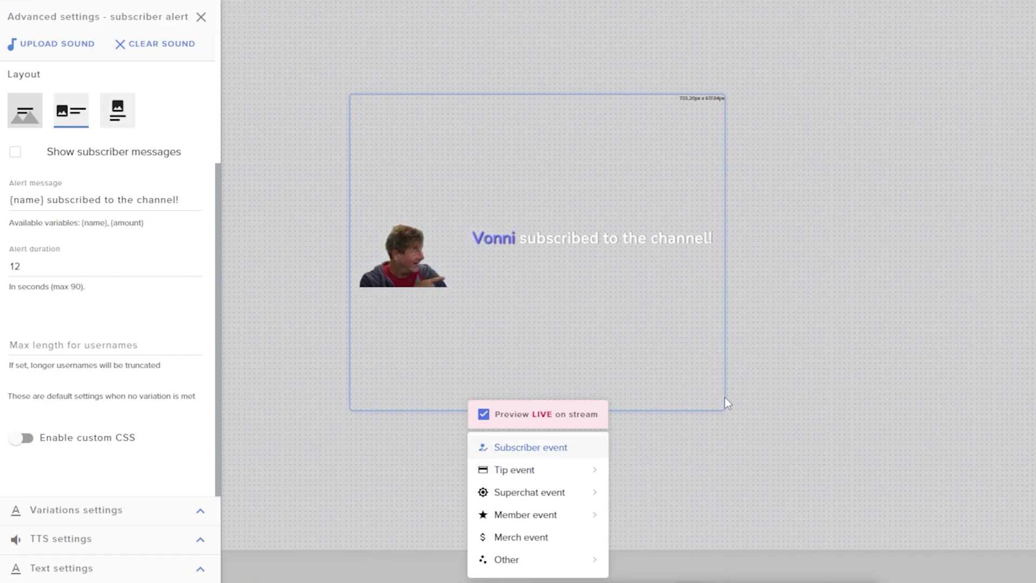
Step: Shrink the alert box to about 680 by 420 px and move it into the canvas's bottom-right corner
{"action": "left_click", "coordinate": [711, 380]}
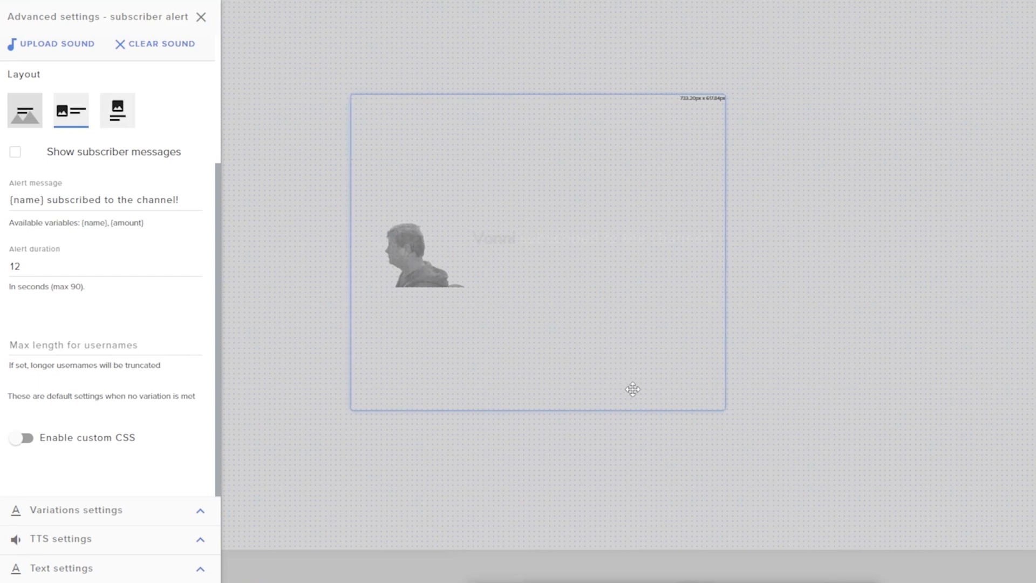
{"action": "left_click_drag", "start_coordinate": [722, 405], "coordinate": [696, 306]}
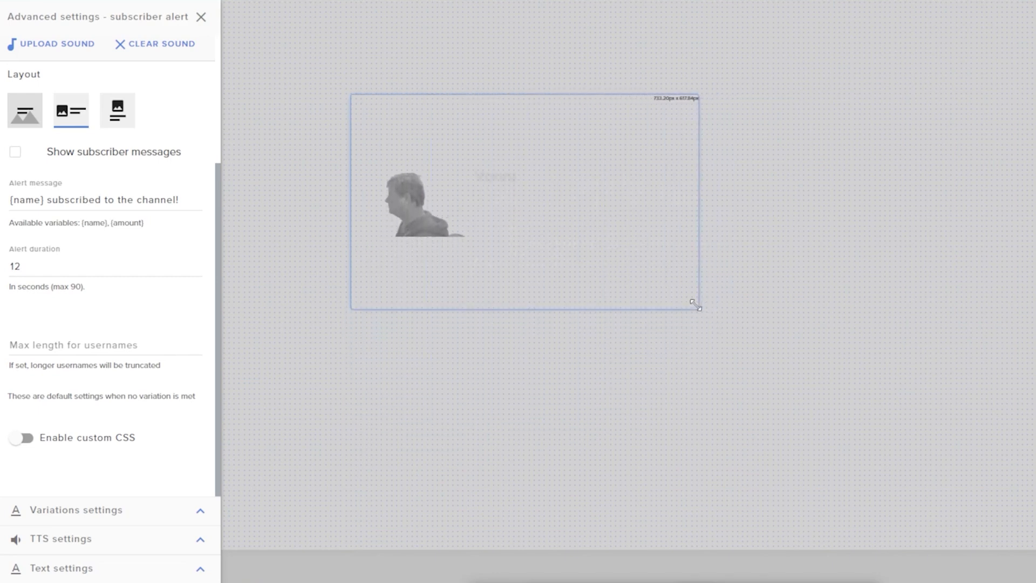
{"action": "left_click_drag", "start_coordinate": [417, 222], "coordinate": [917, 462]}
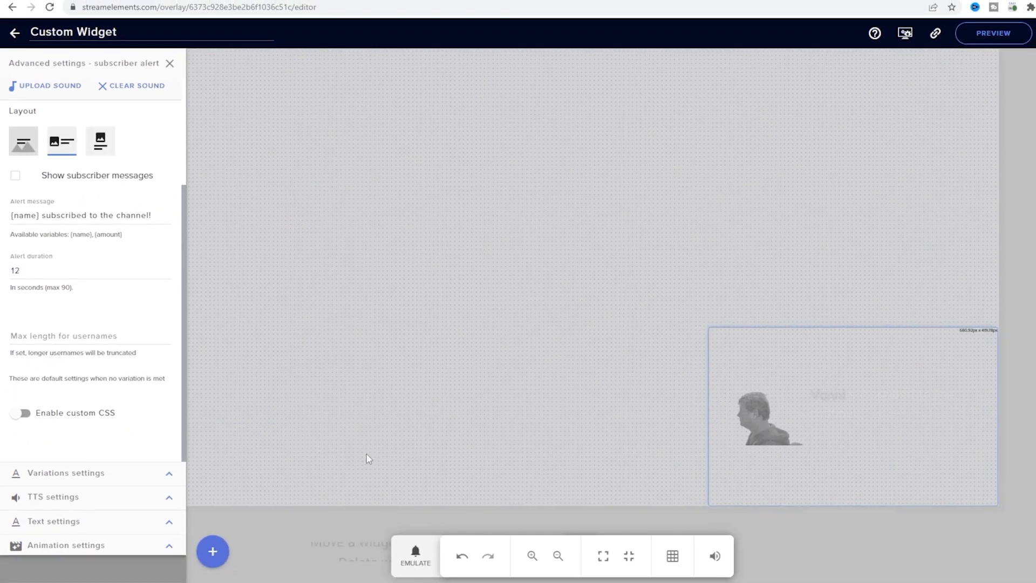
Step: Leave the subscriber alert's settings, open the member alert's settings and emulate a member event
{"action": "left_click", "coordinate": [170, 65]}
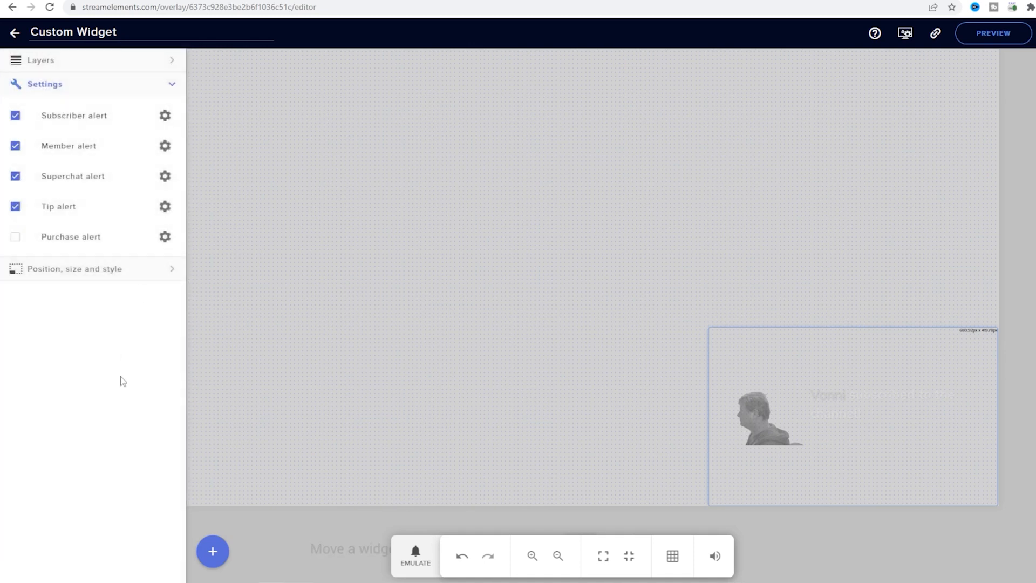
{"action": "left_click", "coordinate": [165, 146]}
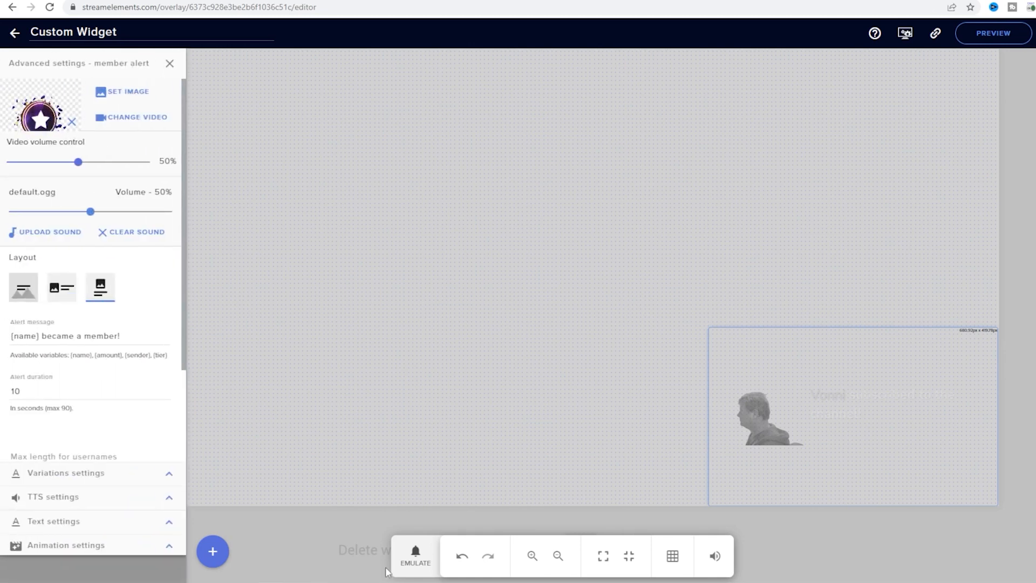
{"action": "left_click", "coordinate": [415, 556]}
{"action": "mouse_move", "coordinate": [453, 477]}
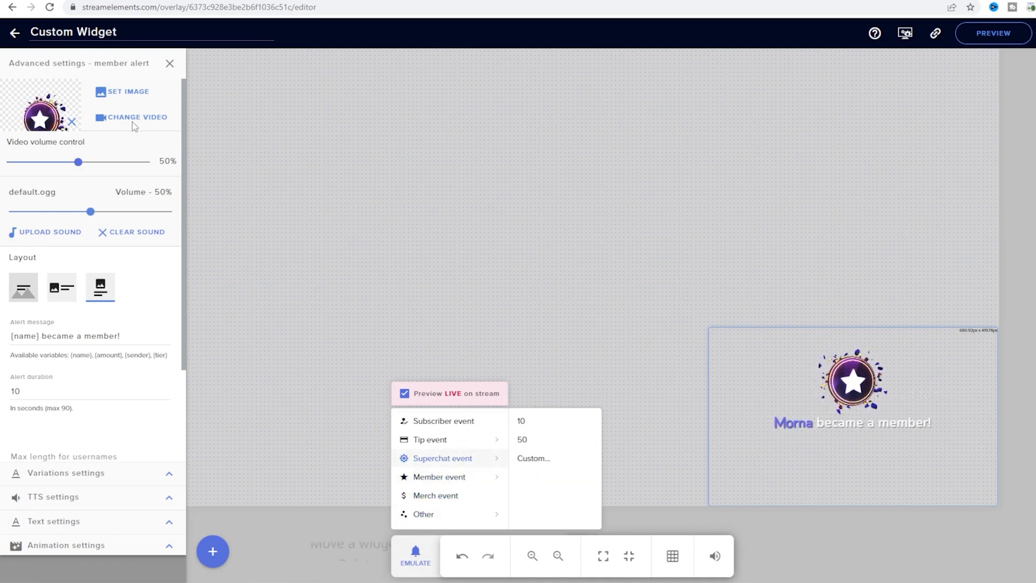
{"action": "left_click", "coordinate": [215, 157]}
Step: Replace the member alert's video with the uploaded keyed clip of the man and set its alert duration to 12 seconds
{"action": "left_click", "coordinate": [115, 119]}
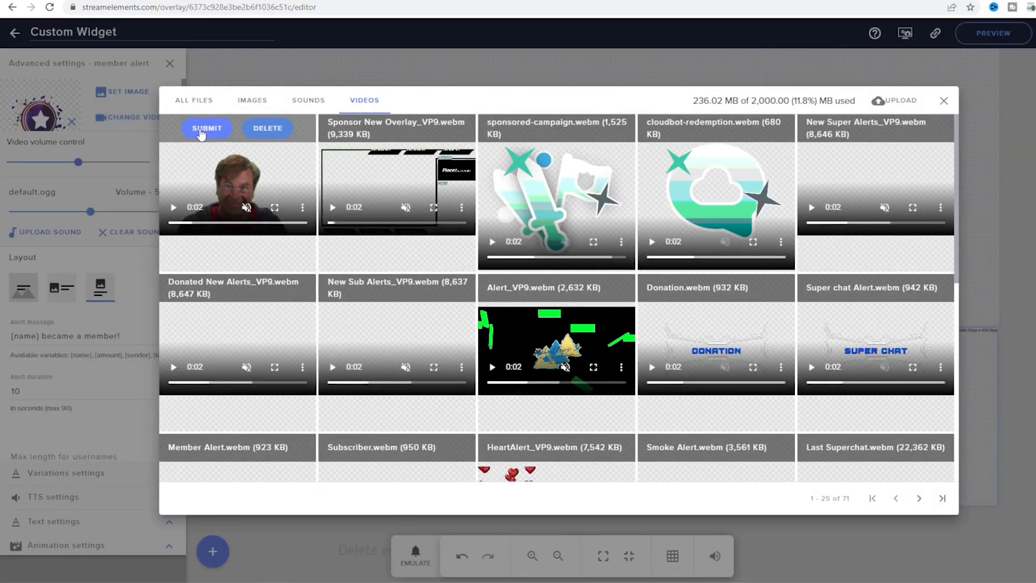
{"action": "left_click", "coordinate": [206, 128]}
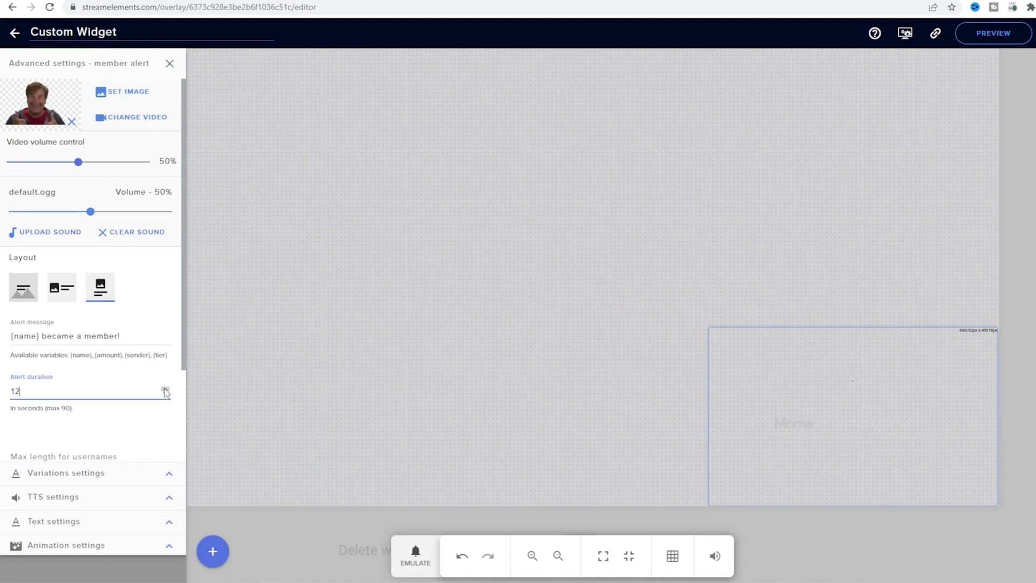
Step: Set the member alert's enter animation to Fade In and its exit animation to Fade Out
{"action": "left_click", "coordinate": [105, 545]}
{"action": "left_click", "coordinate": [30, 100]}
{"action": "scroll", "coordinate": [37, 162], "scroll_direction": "down", "scroll_amount": 3}
{"action": "left_click", "coordinate": [38, 143]}
{"action": "left_click", "coordinate": [39, 154]}
{"action": "scroll", "coordinate": [49, 227], "scroll_direction": "down", "scroll_amount": 5}
{"action": "scroll", "coordinate": [48, 228], "scroll_direction": "down", "scroll_amount": 2}
{"action": "scroll", "coordinate": [49, 228], "scroll_direction": "up", "scroll_amount": 3}
{"action": "left_click", "coordinate": [38, 201]}
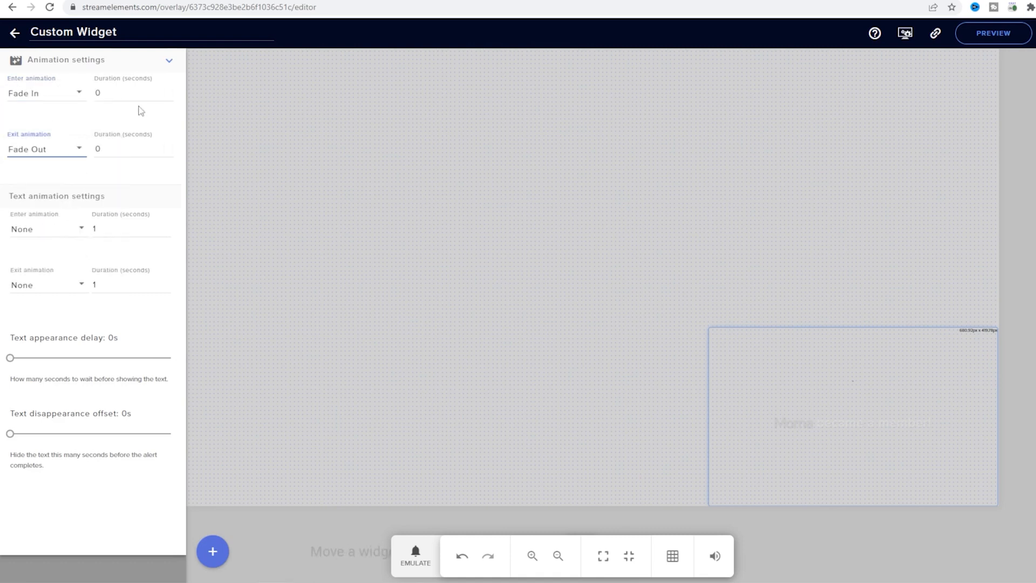
{"action": "left_click", "coordinate": [169, 62]}
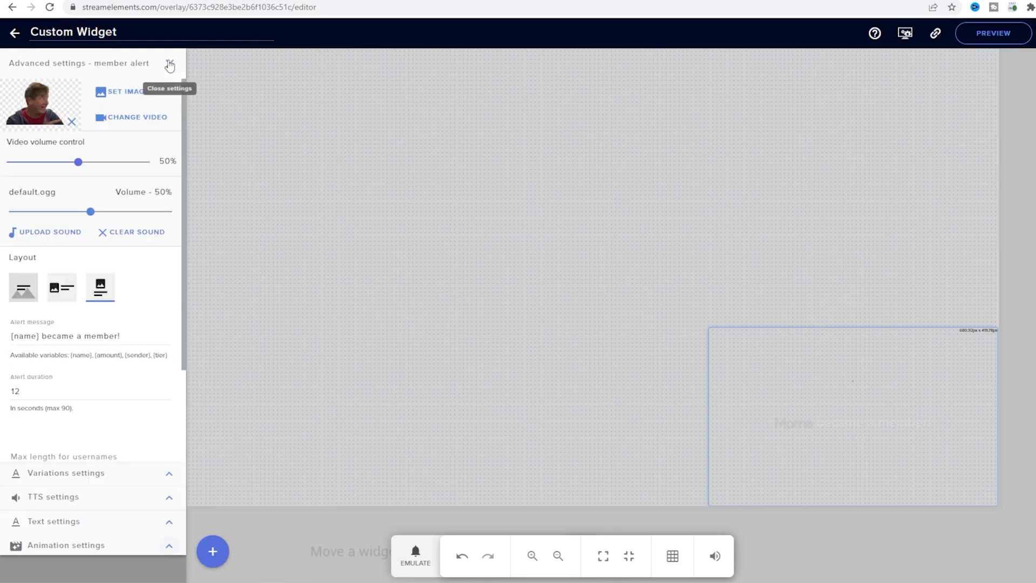
Step: Left-align the member alert's text and emulate a member event
{"action": "scroll", "coordinate": [138, 335], "scroll_direction": "down", "scroll_amount": 1}
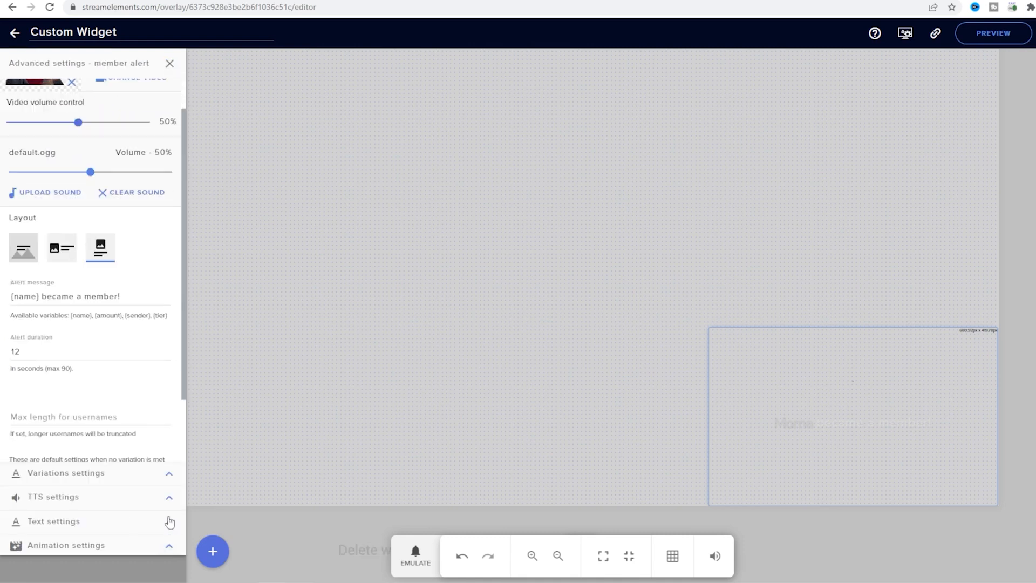
{"action": "left_click", "coordinate": [169, 521]}
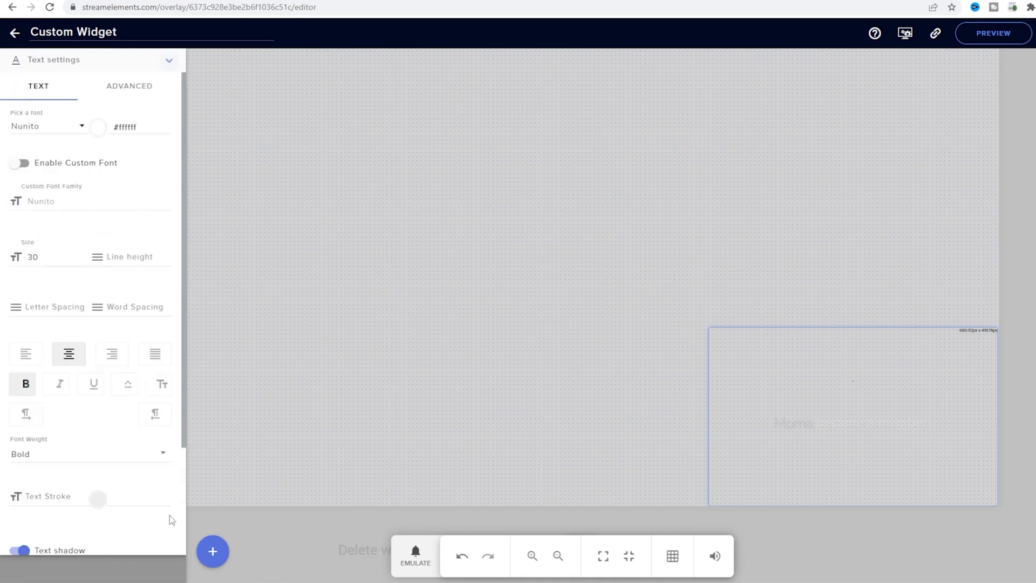
{"action": "left_click", "coordinate": [27, 355]}
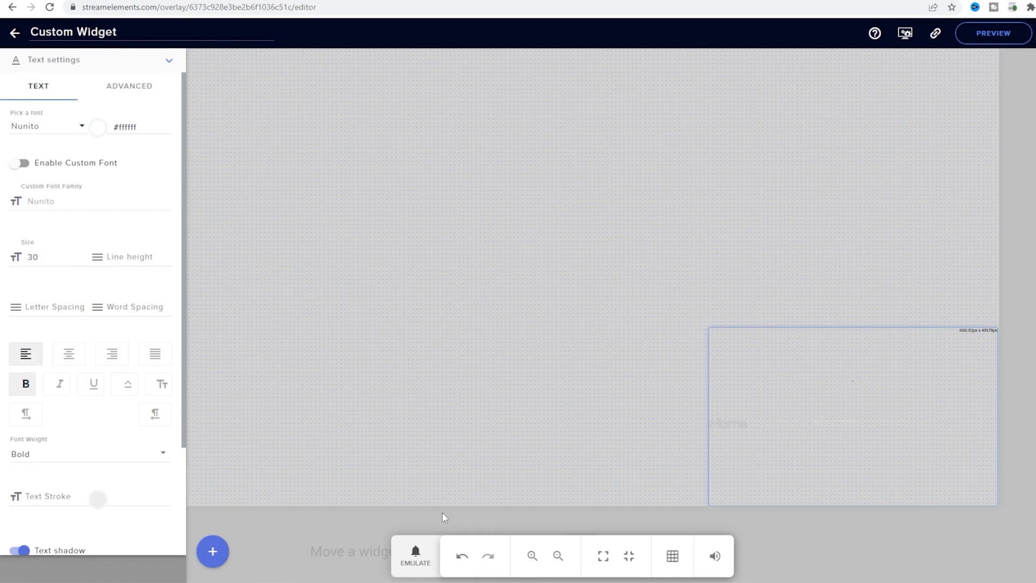
{"action": "left_click", "coordinate": [415, 555]}
{"action": "mouse_move", "coordinate": [416, 464]}
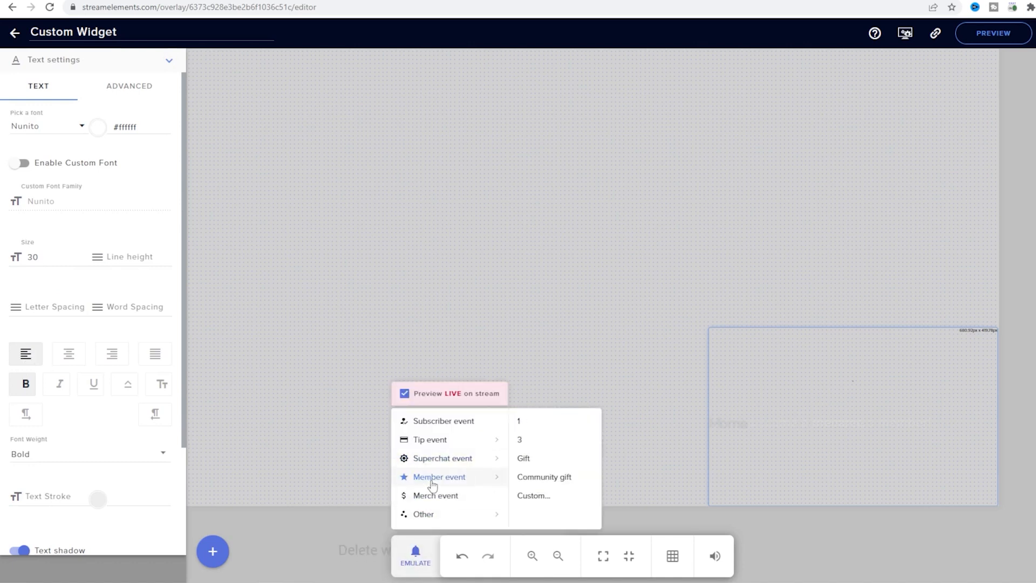
{"action": "left_click", "coordinate": [431, 478]}
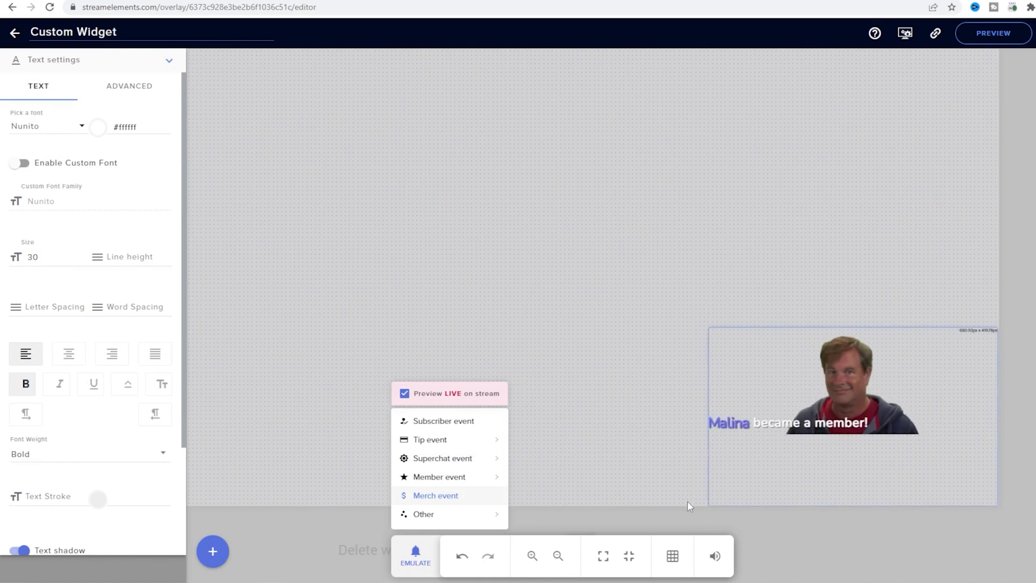
Step: Change the member alert's layout to text beside the video and close its settings
{"action": "left_click", "coordinate": [169, 65]}
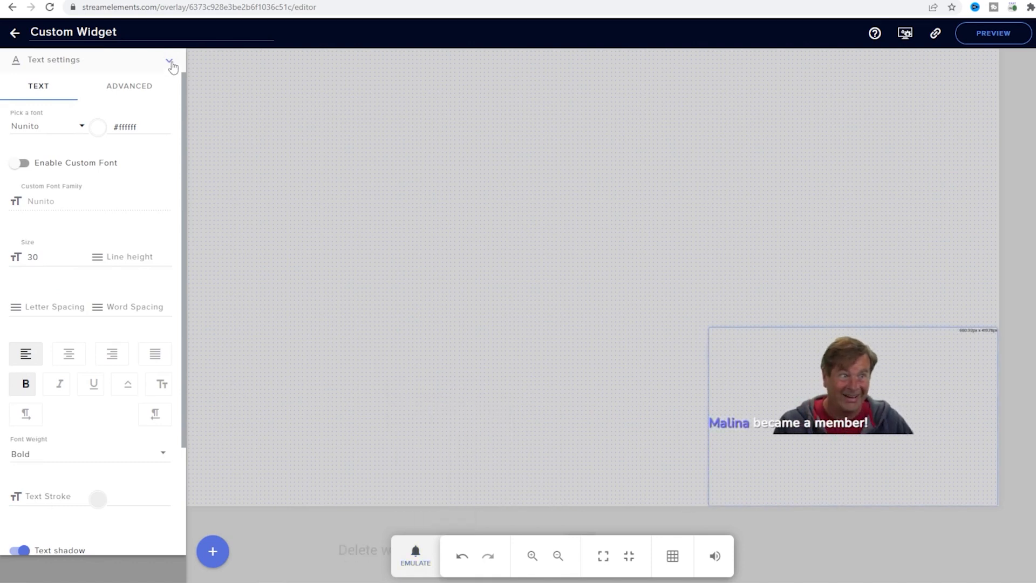
{"action": "left_click", "coordinate": [169, 62]}
{"action": "left_click", "coordinate": [62, 256]}
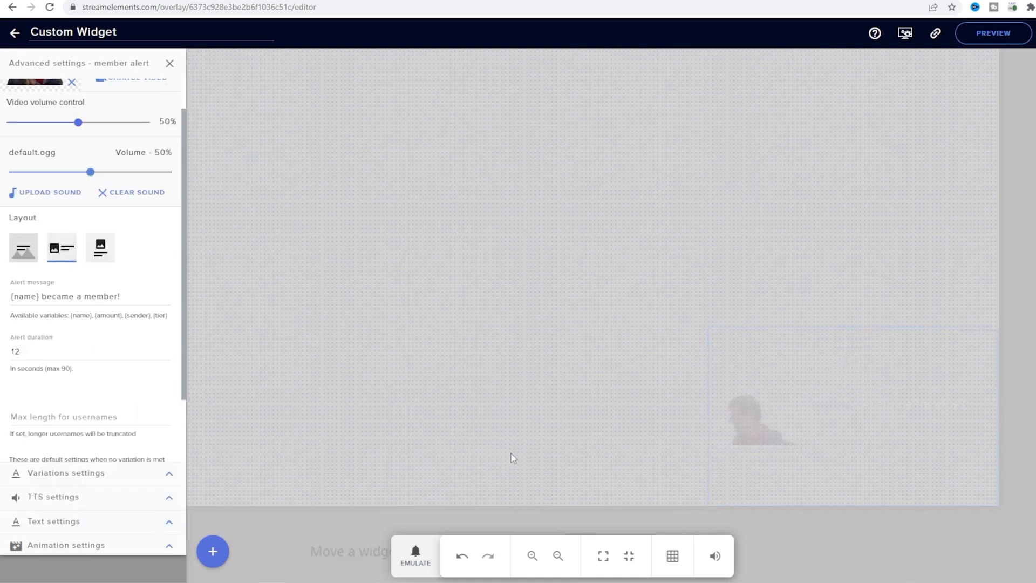
{"action": "left_click", "coordinate": [170, 64]}
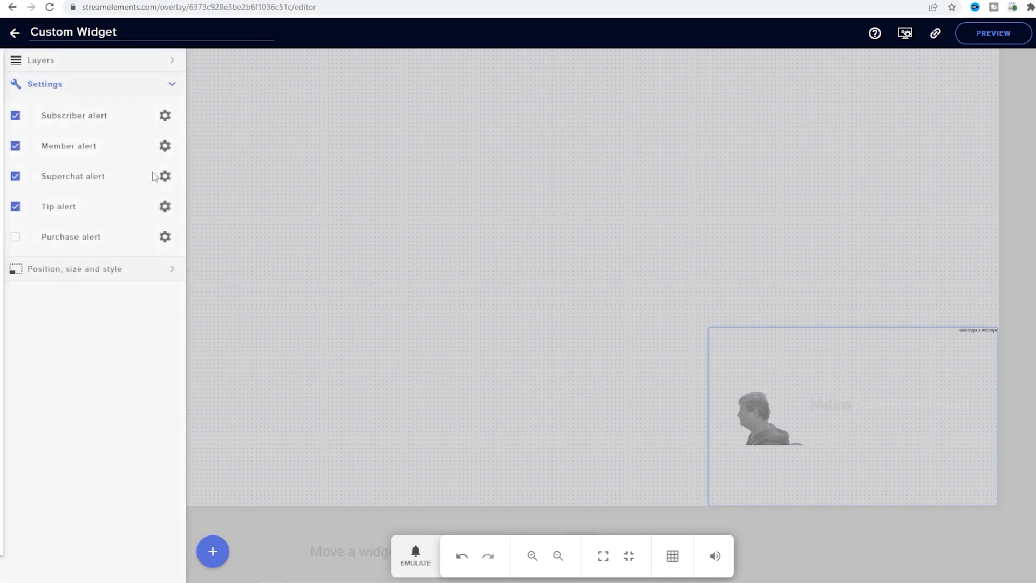
Step: Replace the superchat alert's video with the uploaded keyed clip, set its duration to 13 seconds and place the text beside the video
{"action": "left_click", "coordinate": [165, 178]}
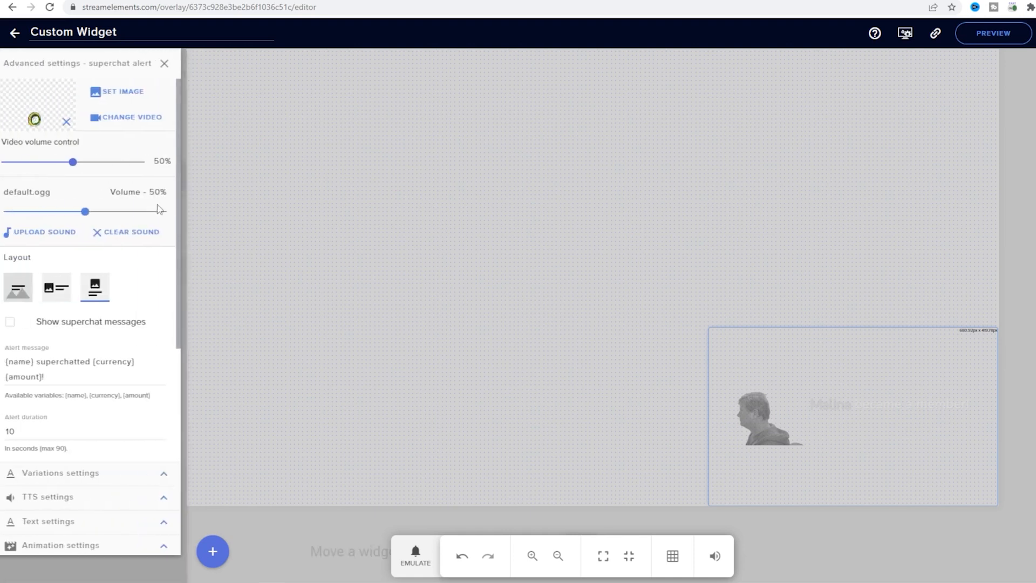
{"action": "left_click", "coordinate": [132, 116]}
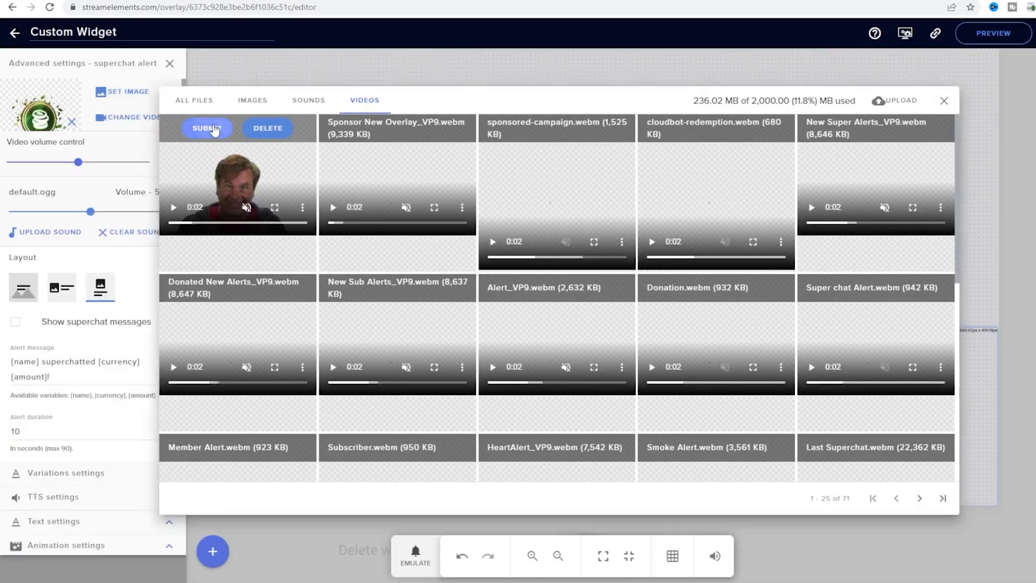
{"action": "left_click", "coordinate": [206, 128]}
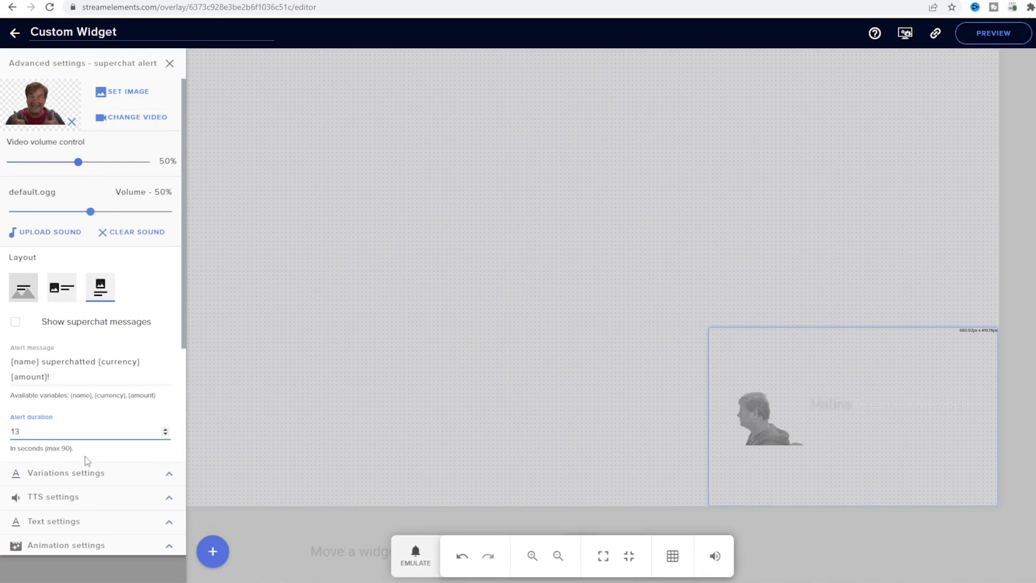
{"action": "left_click", "coordinate": [61, 290]}
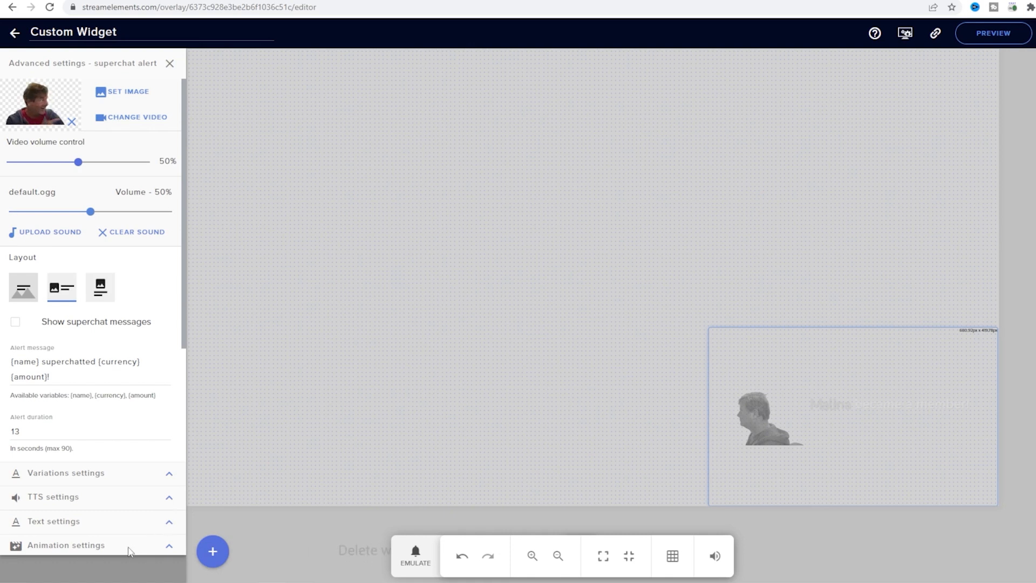
Step: Set the superchat alert's enter animation to Fade In lasting 1 second and its exit animation to Fade Out
{"action": "left_click", "coordinate": [169, 546]}
{"action": "left_click", "coordinate": [26, 152]}
{"action": "scroll", "coordinate": [37, 216], "scroll_direction": "down", "scroll_amount": 1}
{"action": "left_click", "coordinate": [37, 257]}
{"action": "left_click", "coordinate": [54, 95]}
{"action": "scroll", "coordinate": [47, 178], "scroll_direction": "down", "scroll_amount": 1}
{"action": "left_click", "coordinate": [43, 203]}
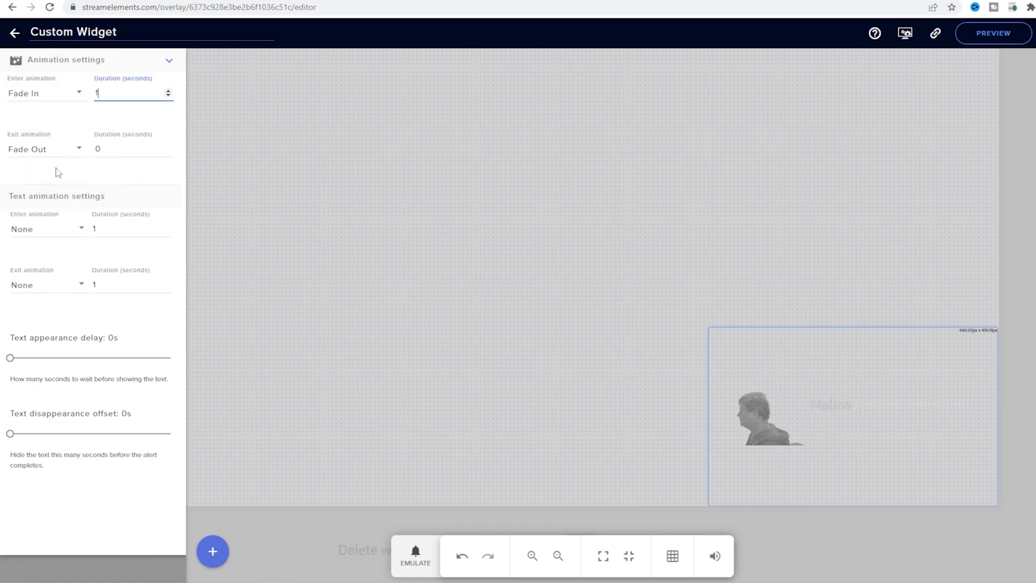
{"action": "left_click", "coordinate": [169, 62]}
Step: Emulate a superchat event to preview the alert and close the superchat alert's settings
{"action": "scroll", "coordinate": [92, 270], "scroll_direction": "down", "scroll_amount": 3}
{"action": "left_click", "coordinate": [416, 555]}
{"action": "mouse_move", "coordinate": [422, 480]}
{"action": "left_click", "coordinate": [422, 459]}
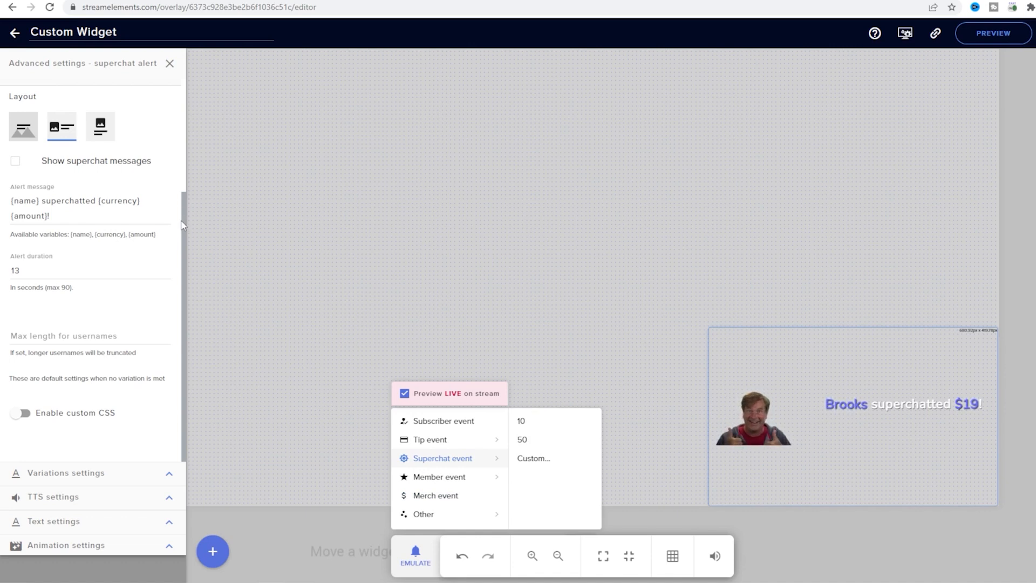
{"action": "left_click", "coordinate": [172, 62]}
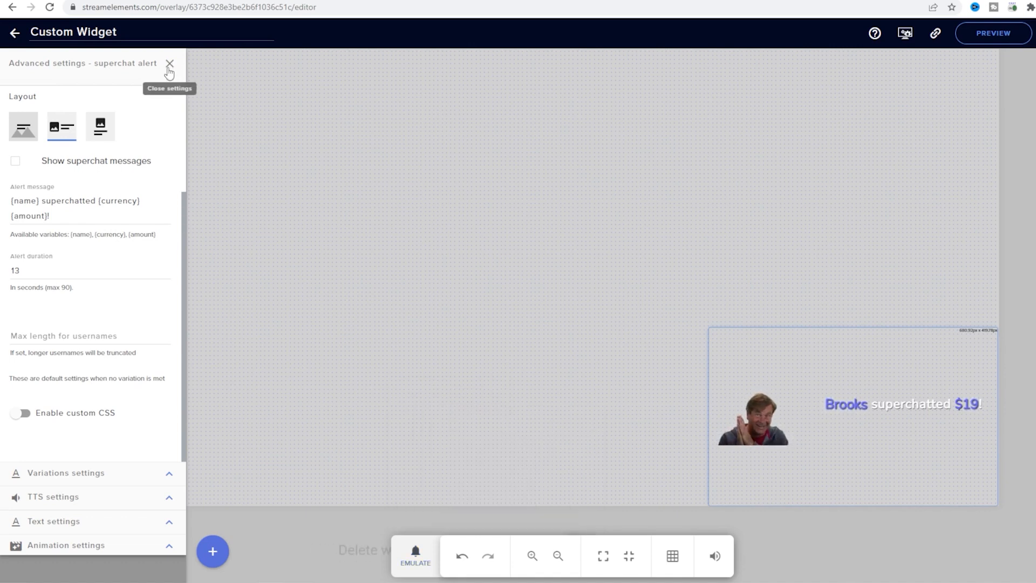
{"action": "left_click", "coordinate": [170, 65]}
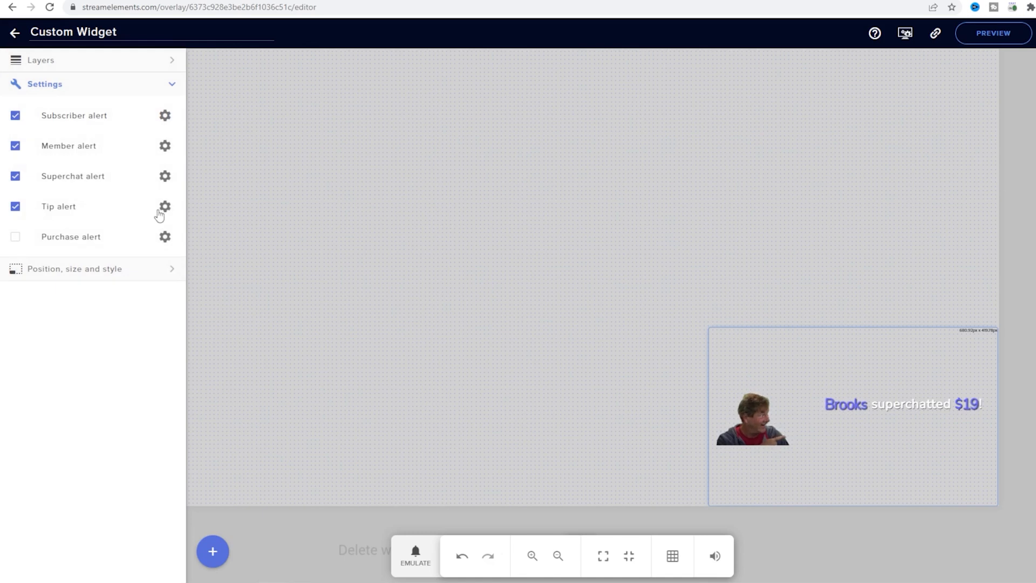
Step: Replace the tip alert's video with the keyed clip, place the text beside the video and set the duration to 12 seconds
{"action": "left_click", "coordinate": [164, 207]}
{"action": "left_click", "coordinate": [144, 121]}
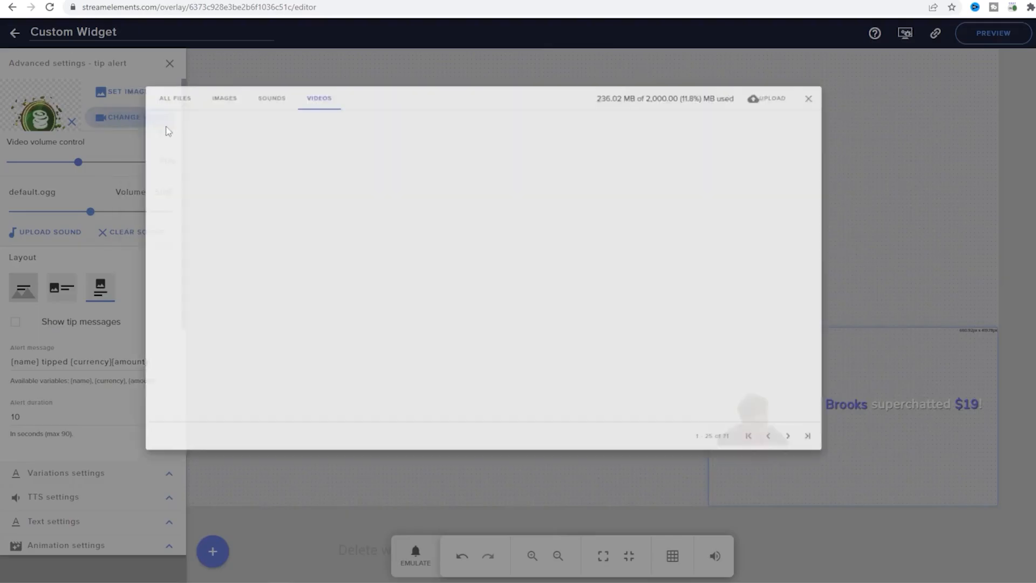
{"action": "left_click", "coordinate": [204, 133]}
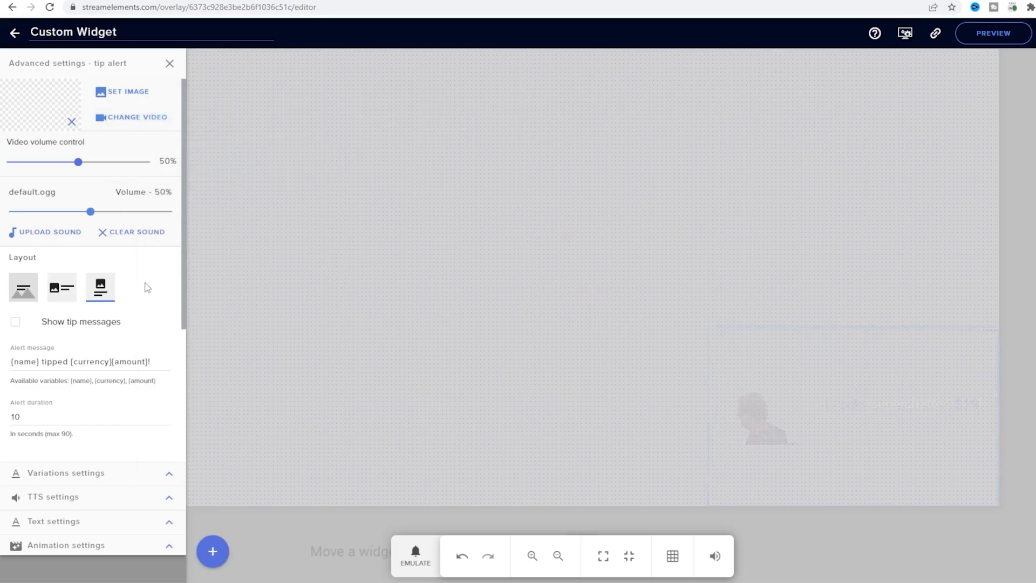
{"action": "left_click", "coordinate": [62, 287]}
{"action": "left_click_drag", "start_coordinate": [183, 278], "coordinate": [95, 324]}
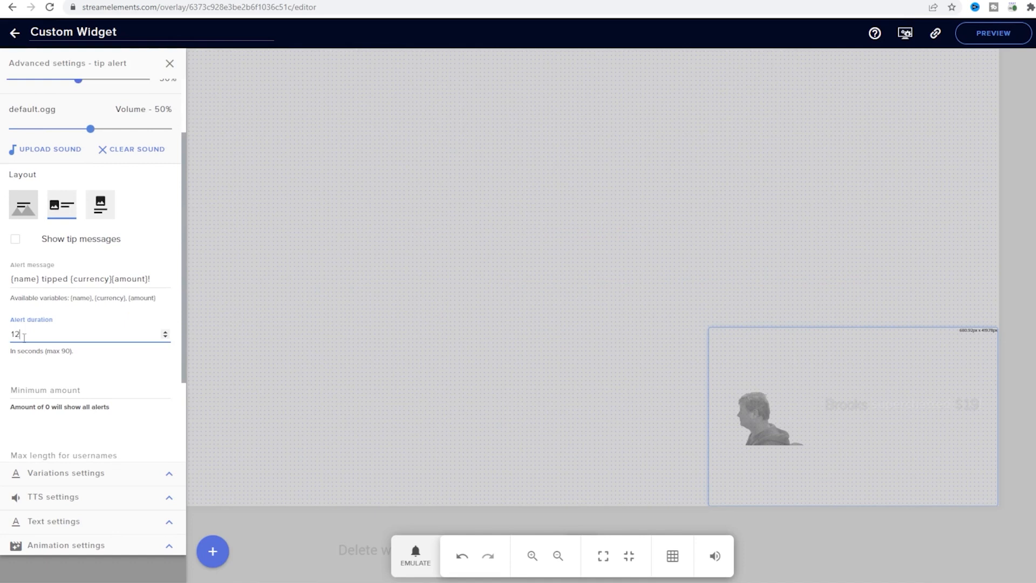
{"action": "left_click_drag", "start_coordinate": [182, 330], "coordinate": [182, 410]}
Step: Set the tip alert's enter animation to Fade In and exit animation to Fade Out, each lasting 1 second
{"action": "left_click", "coordinate": [164, 548]}
{"action": "left_click", "coordinate": [24, 92]}
{"action": "left_click", "coordinate": [42, 169]}
{"action": "left_click", "coordinate": [24, 149]}
{"action": "scroll", "coordinate": [52, 243], "scroll_direction": "down", "scroll_amount": 1}
{"action": "left_click", "coordinate": [51, 260]}
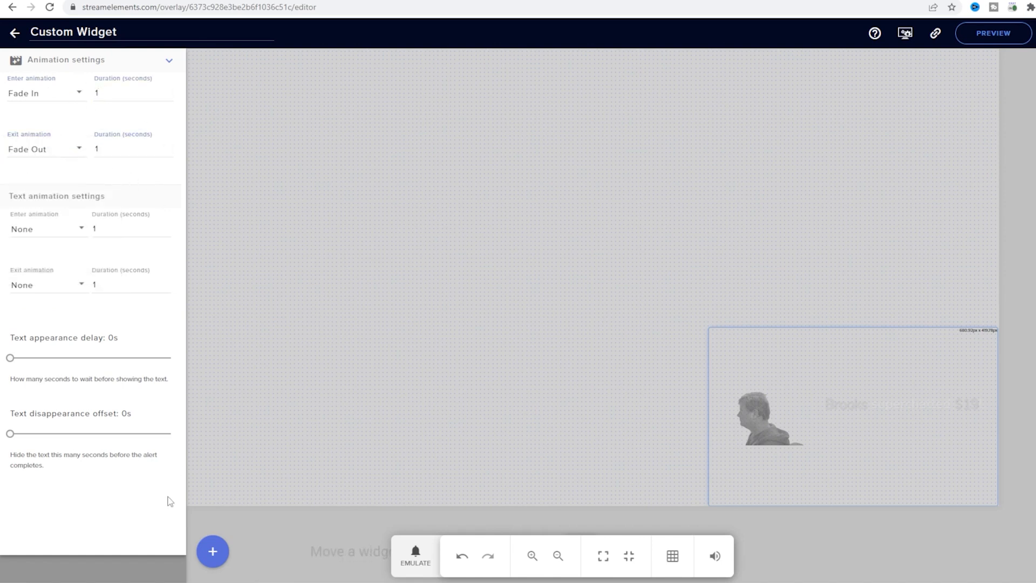
Step: Emulate a $10 tip event to preview the tip alert and collapse the animation settings
{"action": "left_click", "coordinate": [411, 558]}
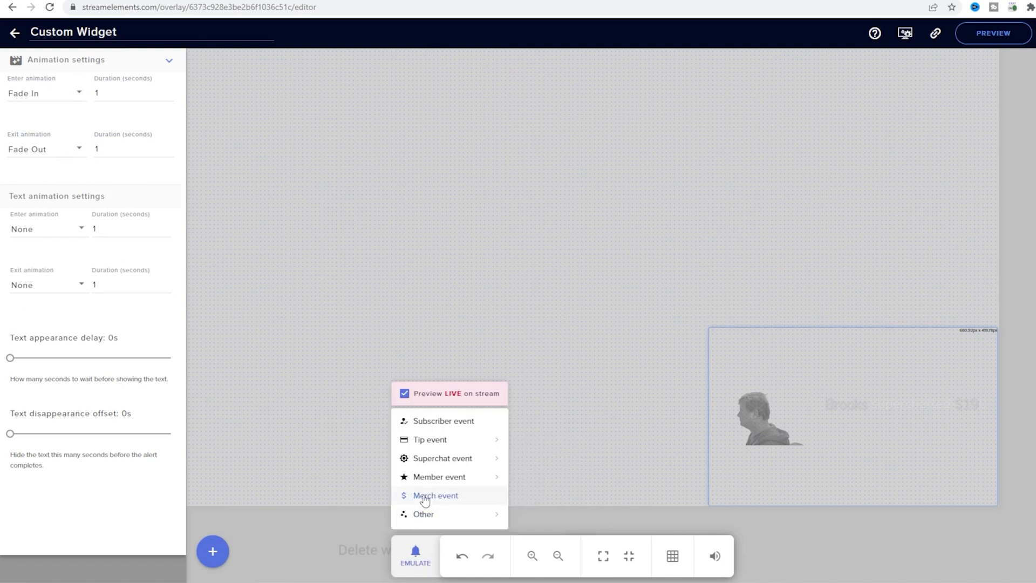
{"action": "mouse_move", "coordinate": [431, 468]}
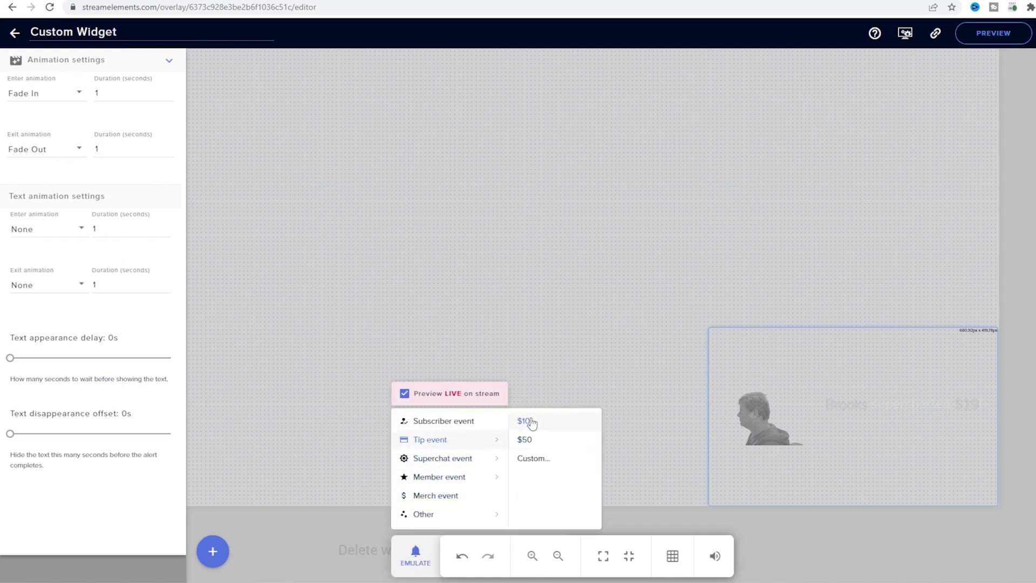
{"action": "left_click", "coordinate": [526, 421]}
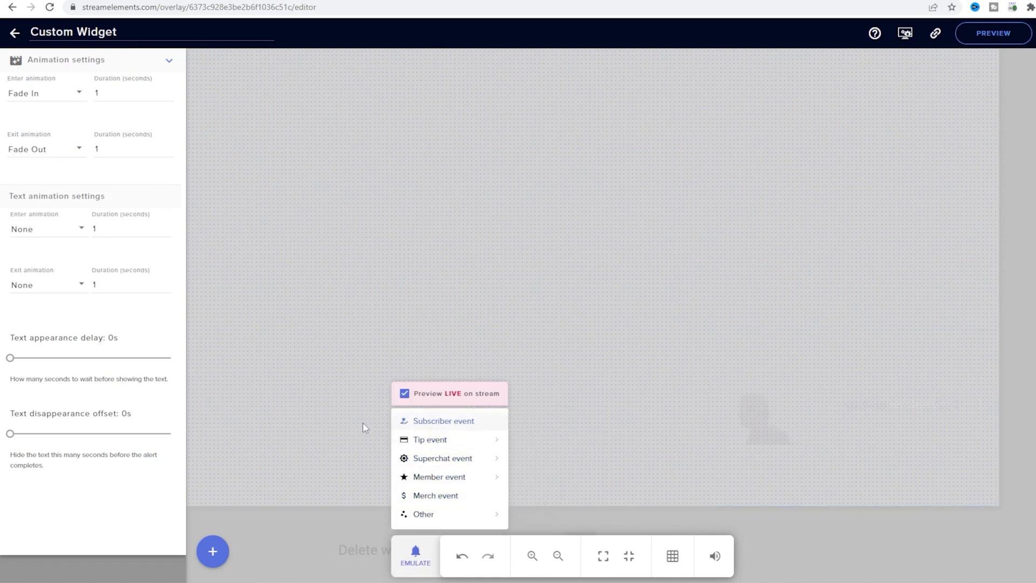
{"action": "left_click", "coordinate": [325, 425]}
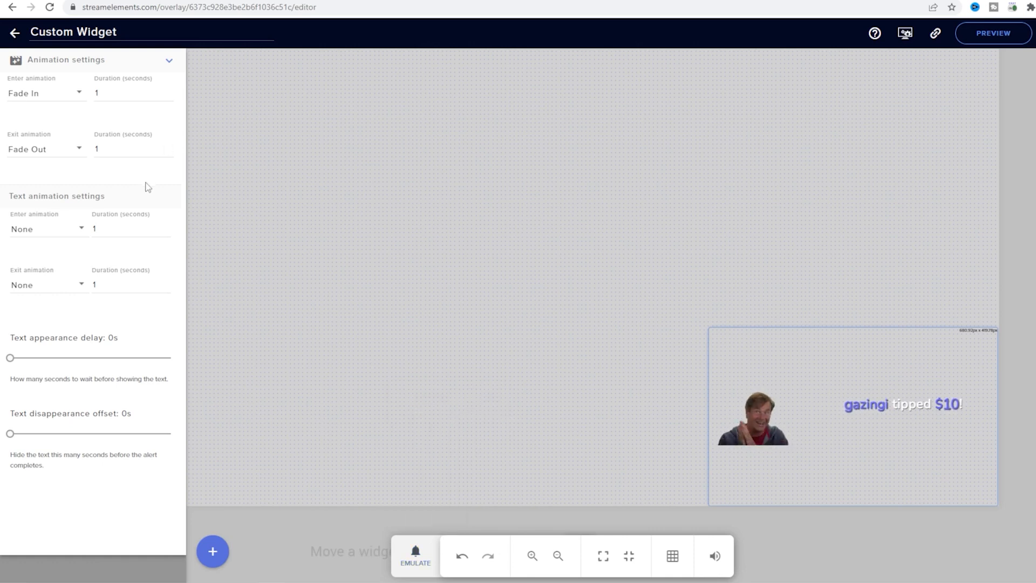
{"action": "left_click", "coordinate": [170, 63]}
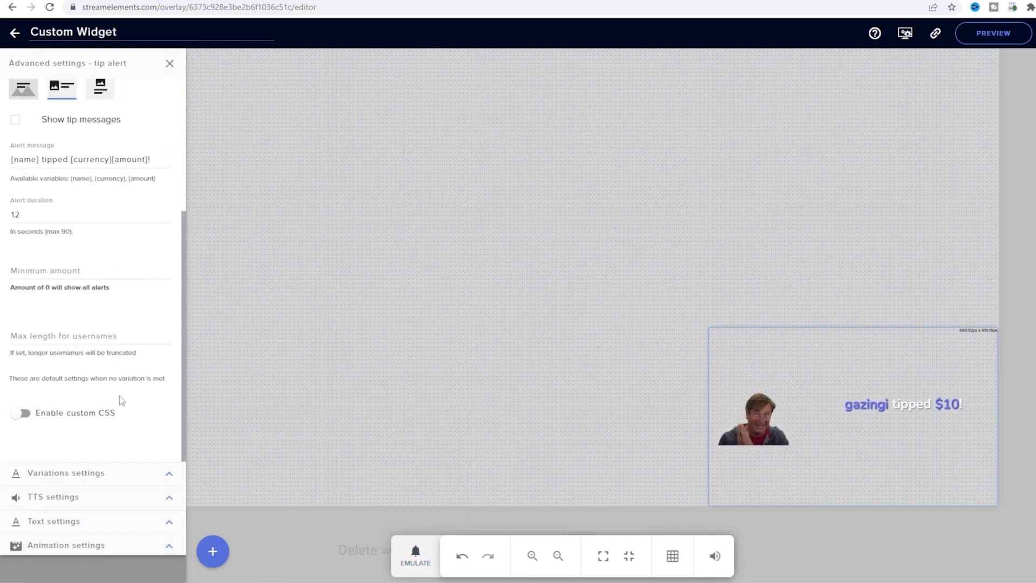
Step: Left-align the tip alert's text and close its settings
{"action": "left_click", "coordinate": [66, 522]}
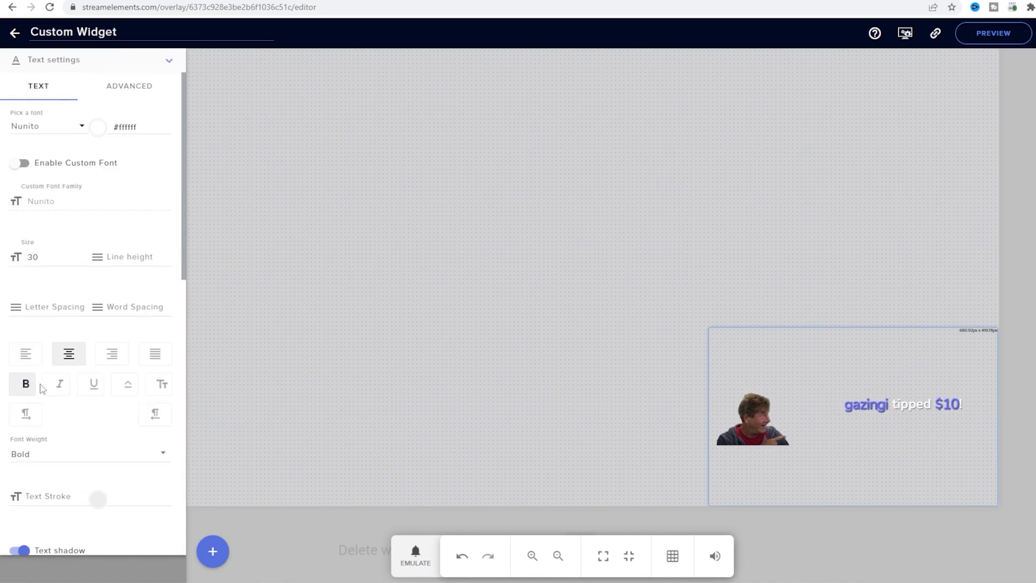
{"action": "left_click", "coordinate": [25, 356]}
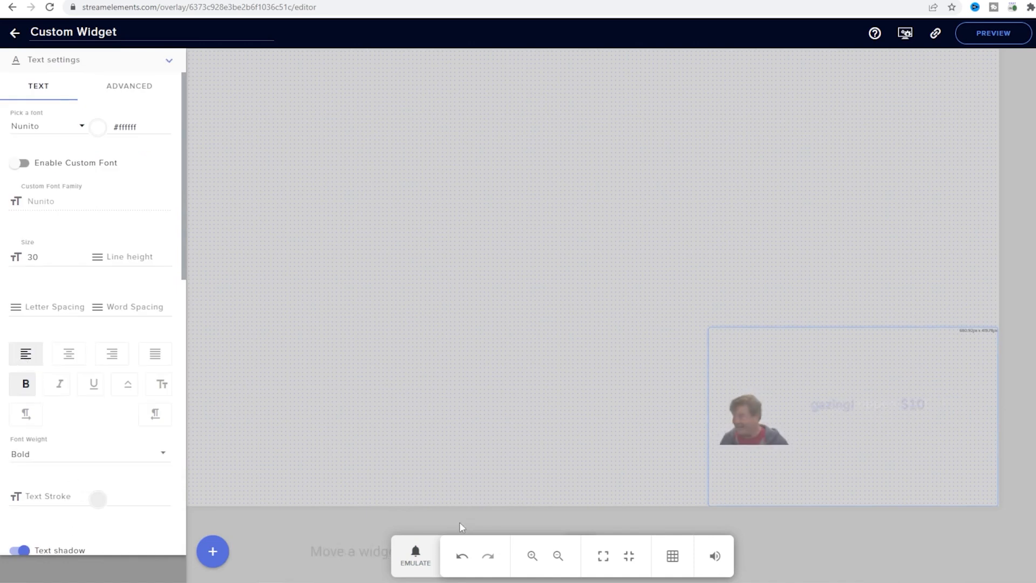
{"action": "left_click", "coordinate": [166, 62]}
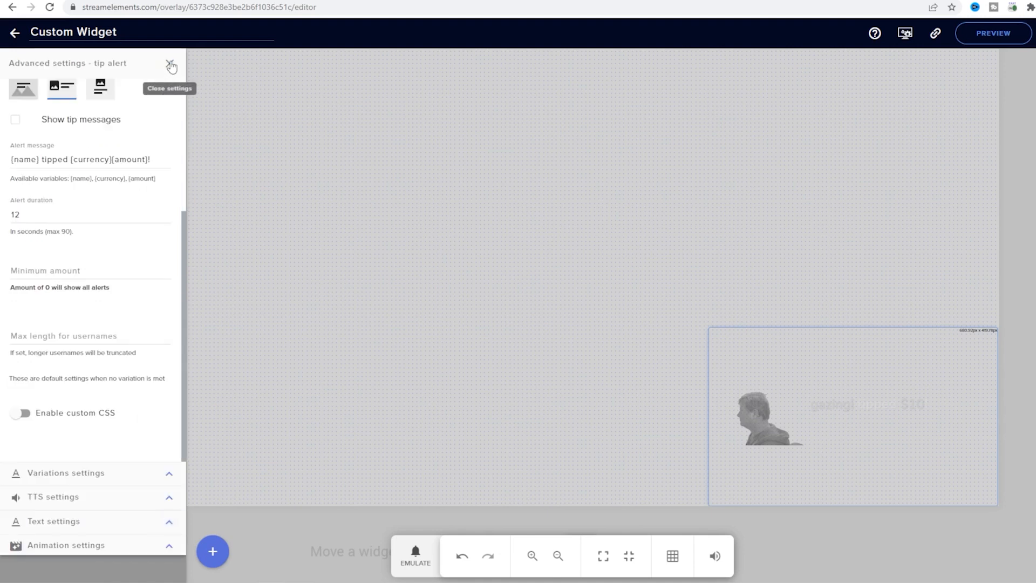
{"action": "left_click", "coordinate": [170, 65]}
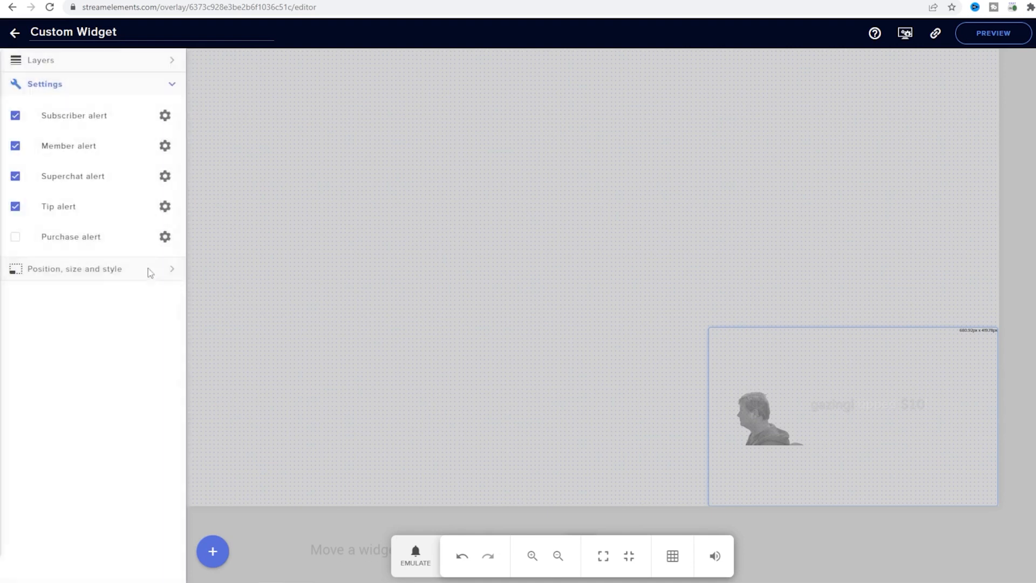
Step: Left-align the superchat alert's text and close its settings
{"action": "left_click", "coordinate": [164, 178]}
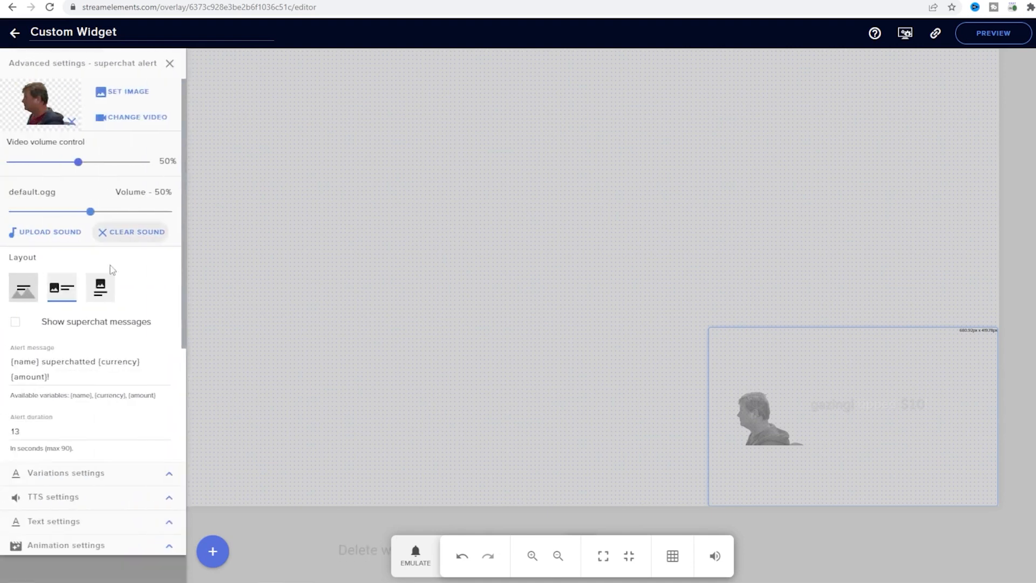
{"action": "left_click", "coordinate": [36, 520]}
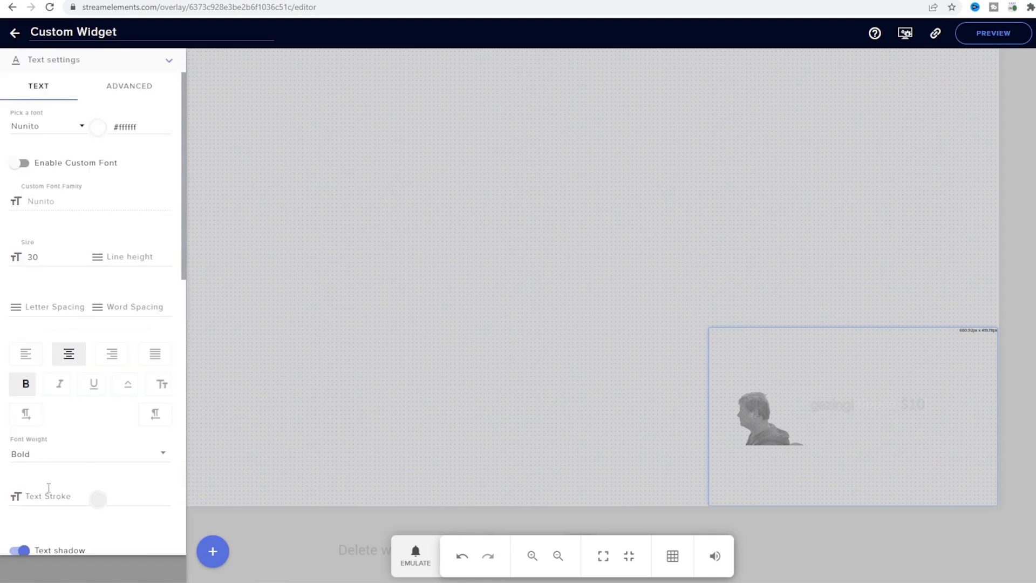
{"action": "left_click", "coordinate": [27, 356]}
{"action": "left_click", "coordinate": [172, 62]}
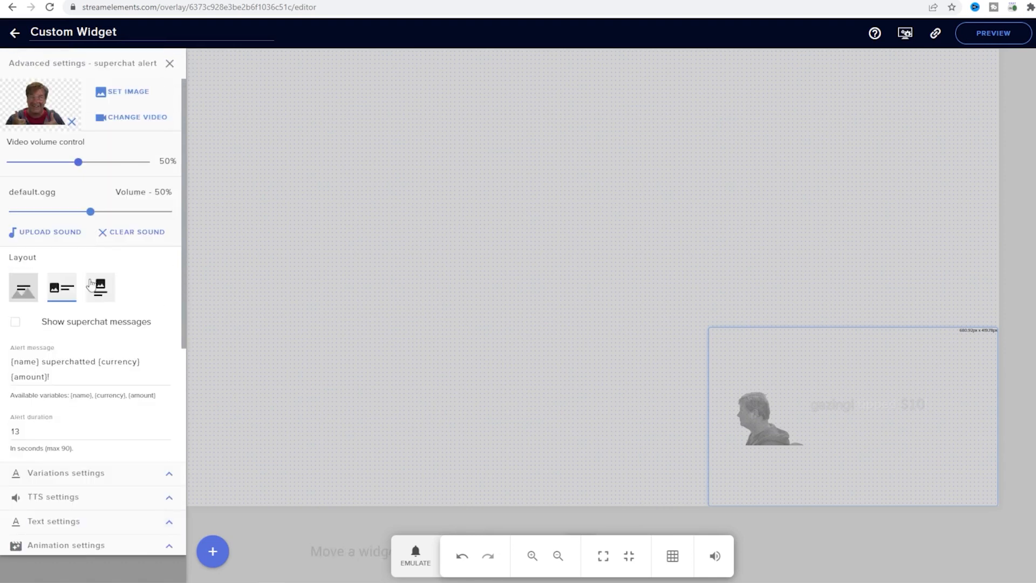
{"action": "left_click", "coordinate": [170, 64]}
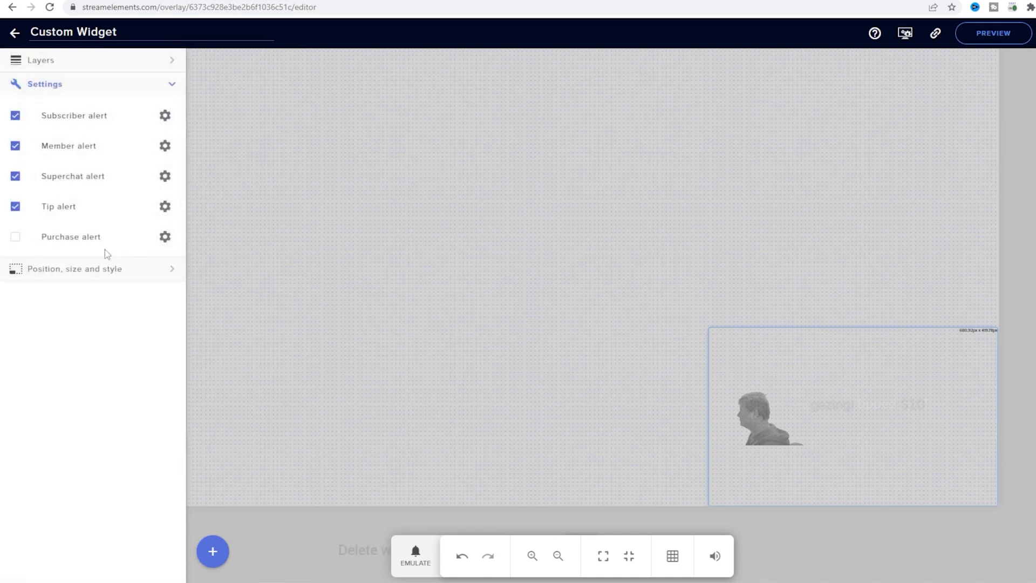
Step: Check the text alignment of the member alert and close its settings
{"action": "left_click", "coordinate": [165, 146]}
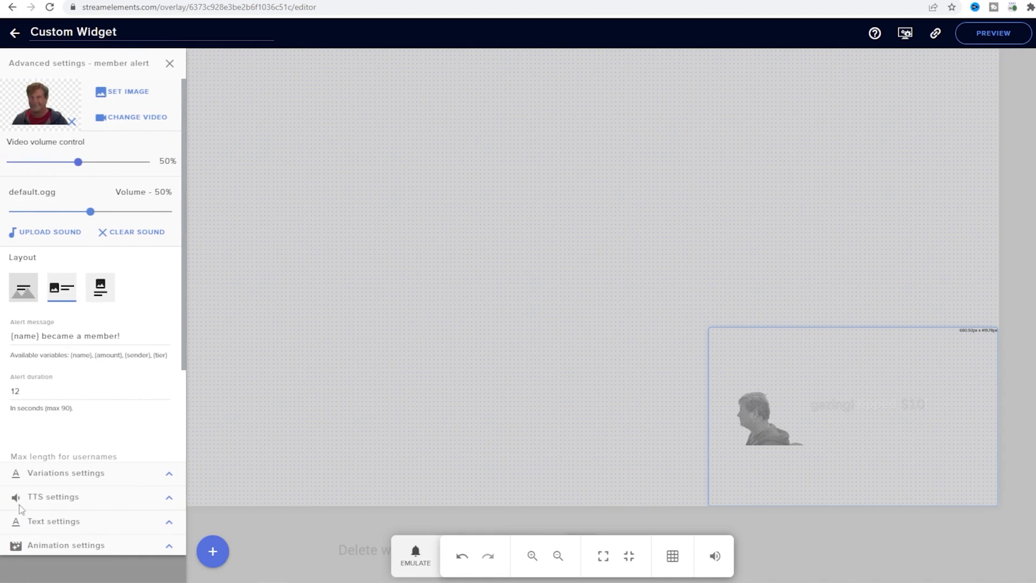
{"action": "left_click", "coordinate": [37, 521]}
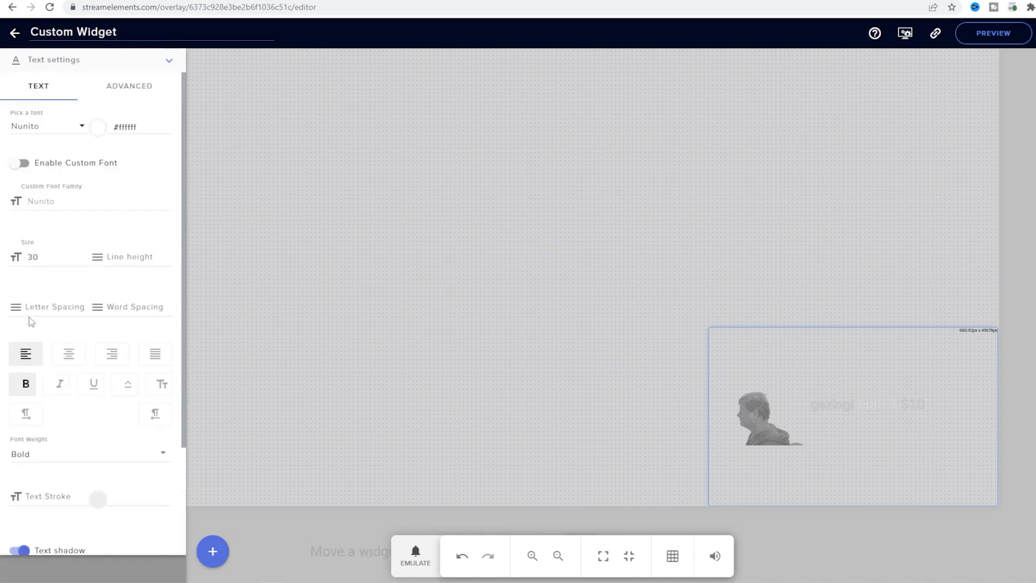
{"action": "left_click", "coordinate": [171, 65]}
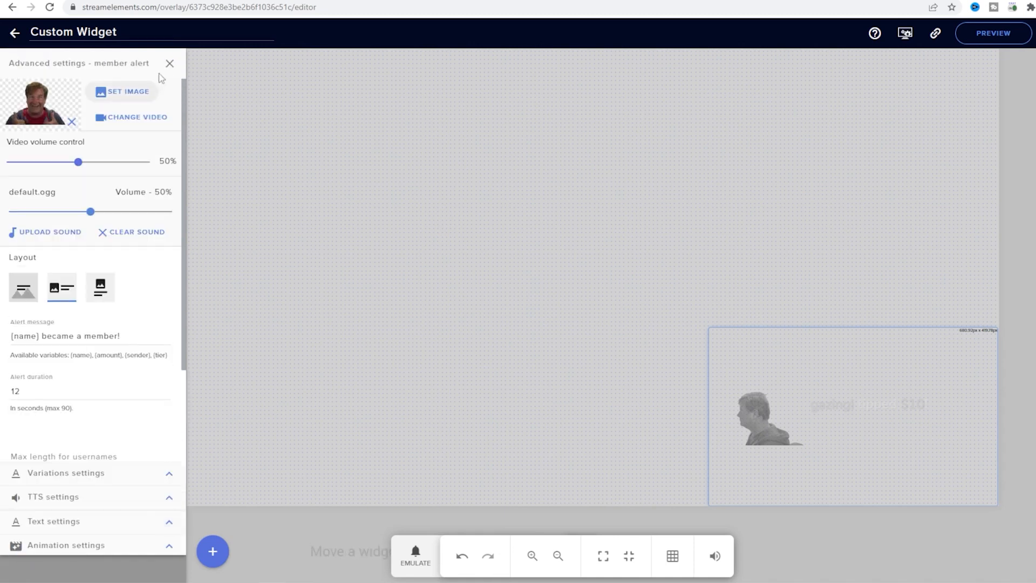
{"action": "left_click", "coordinate": [172, 65]}
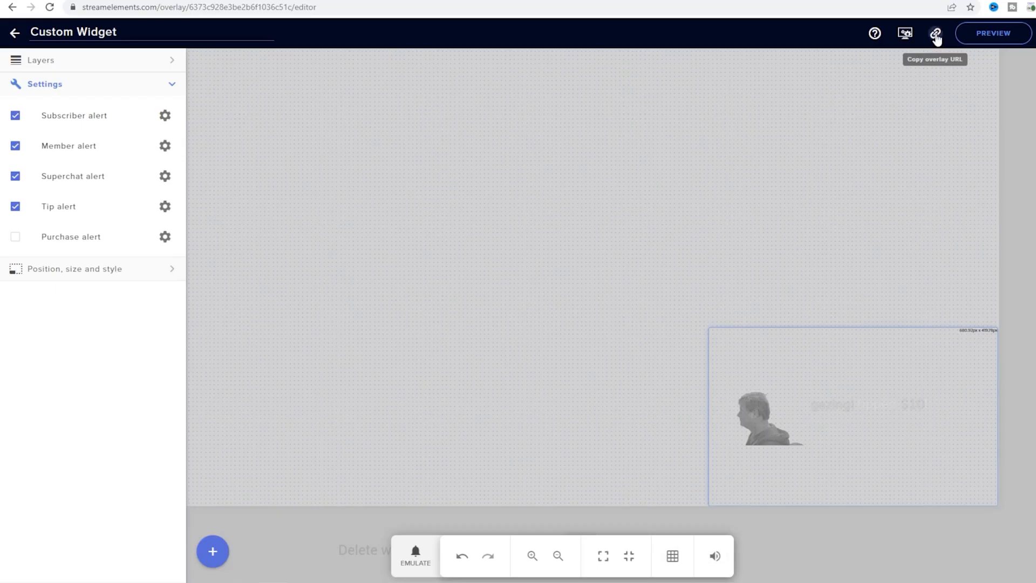
Step: Copy the overlay URL, switch to OBS and create a new browser source named Alerts in the current scene
{"action": "left_click", "coordinate": [767, 80]}
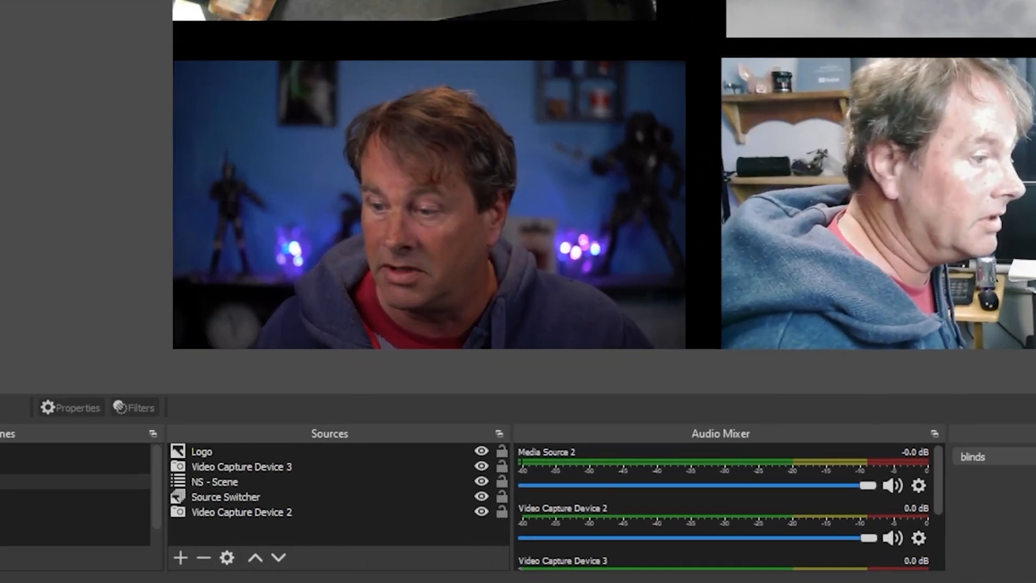
{"action": "left_click", "coordinate": [178, 557]}
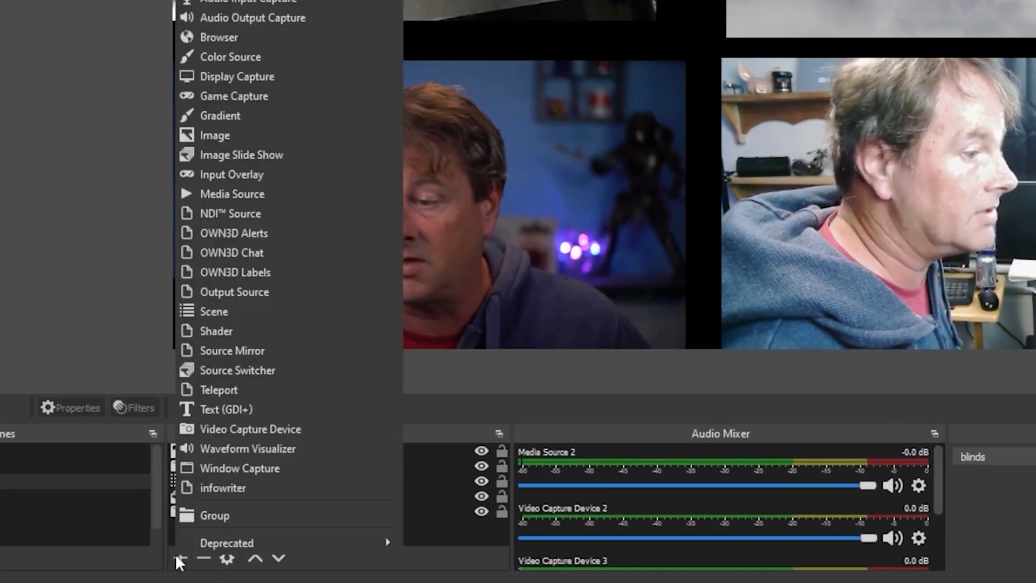
{"action": "left_click", "coordinate": [216, 36]}
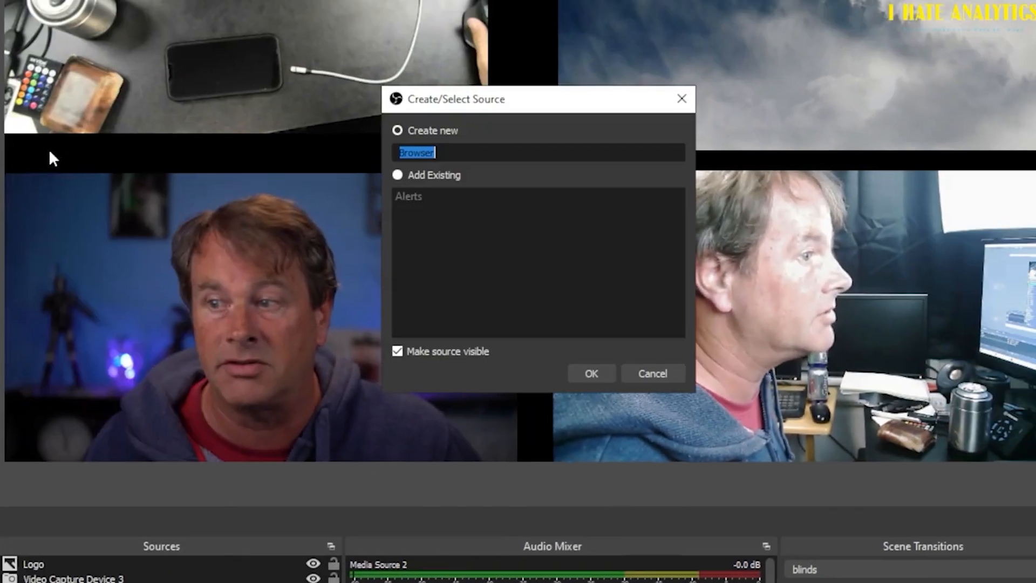
{"action": "type", "text": "Alerts"}
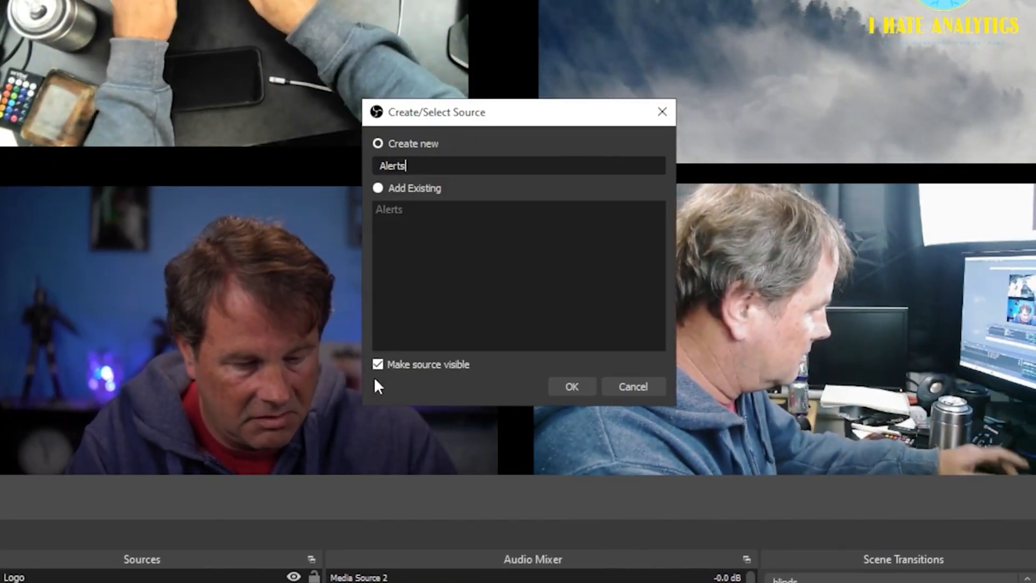
{"action": "left_click", "coordinate": [557, 379]}
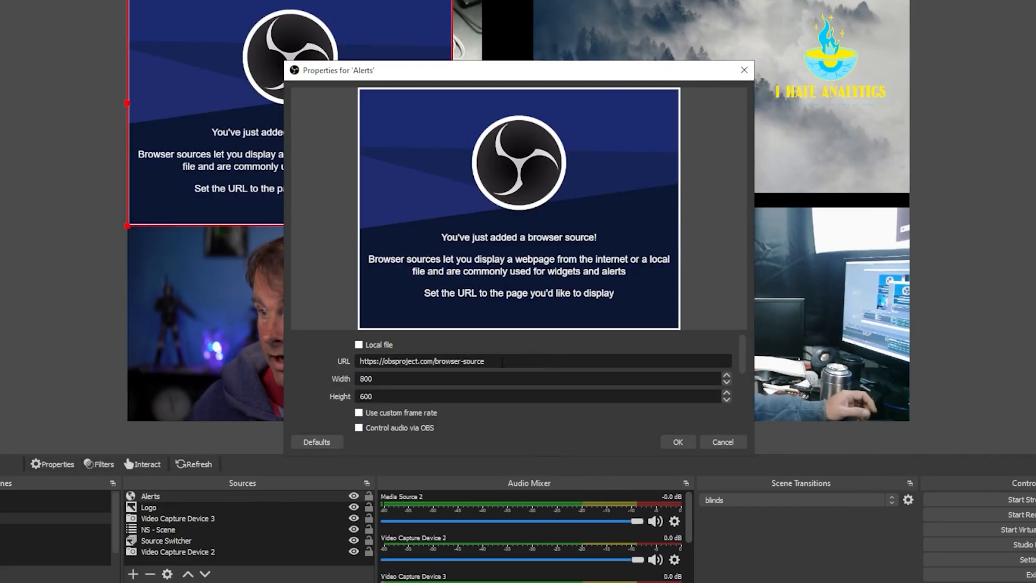
Step: Paste the private overlay URL into the Alerts source, set it to 1920 × 1080 and enable audio control via OBS
{"action": "key", "text": "ctrl+v"}
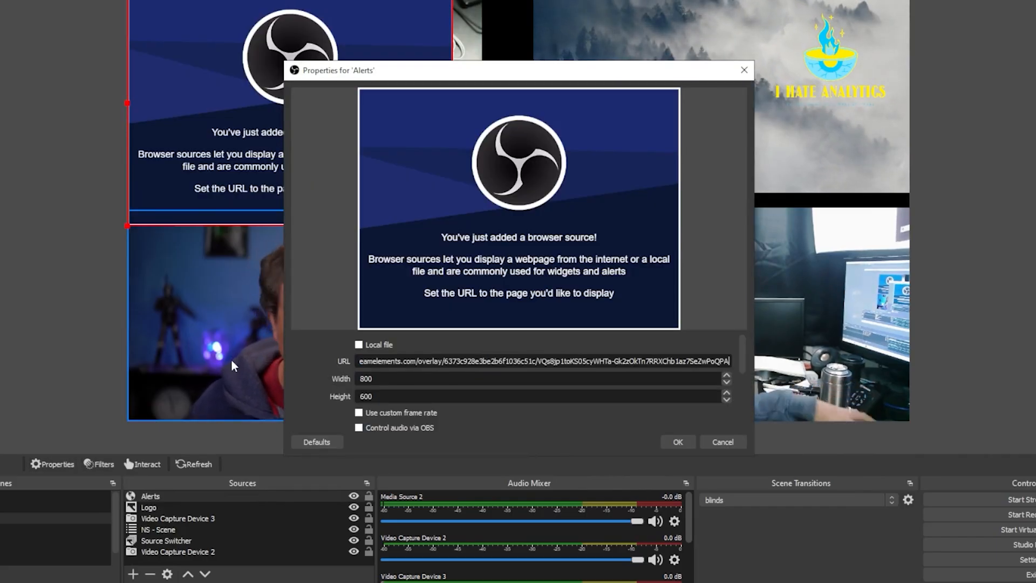
{"action": "left_click_drag", "start_coordinate": [376, 380], "coordinate": [278, 375]}
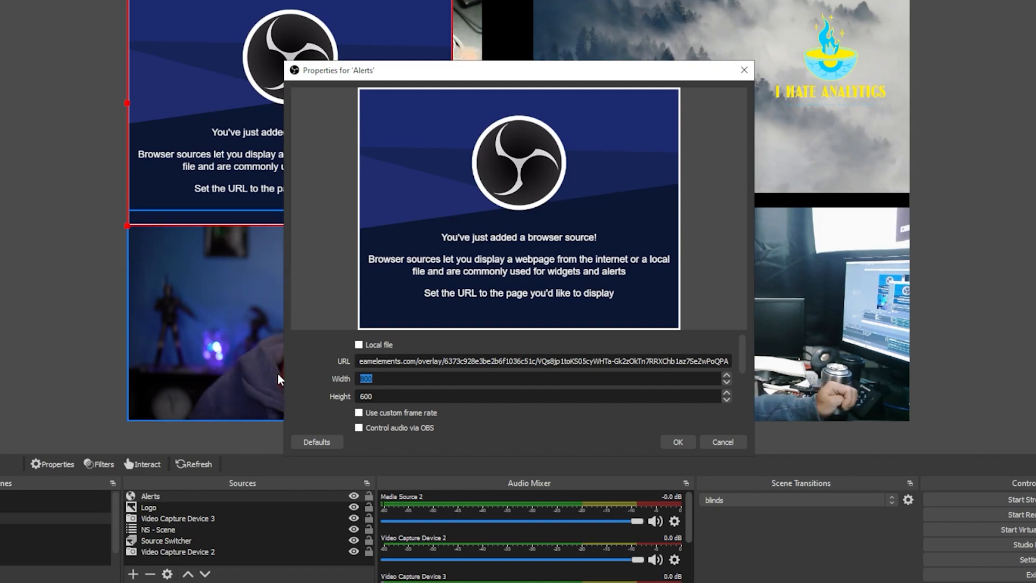
{"action": "type", "text": "1920"}
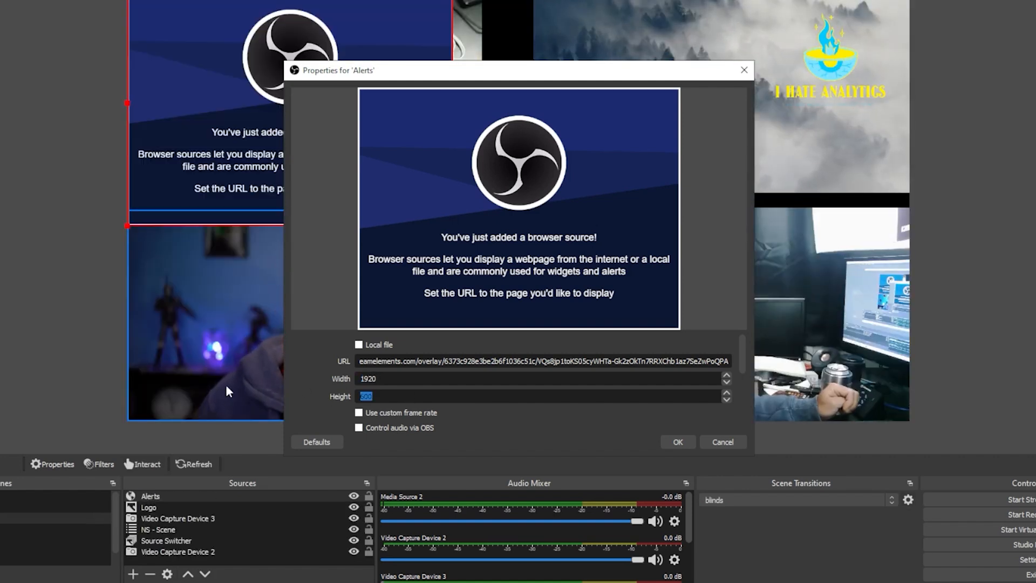
{"action": "type", "text": "1080"}
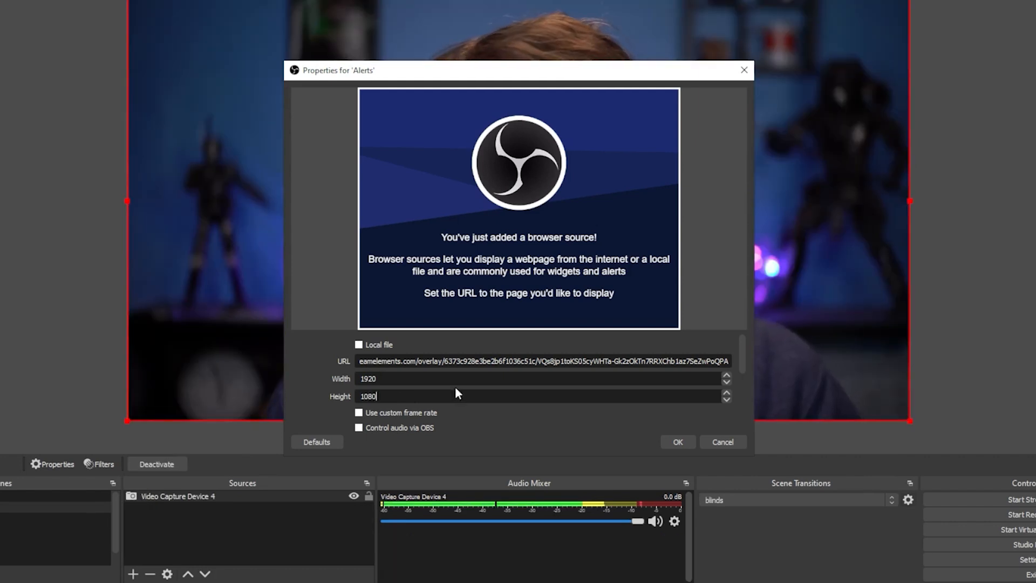
{"action": "scroll", "coordinate": [455, 386], "scroll_direction": "down", "scroll_amount": 2}
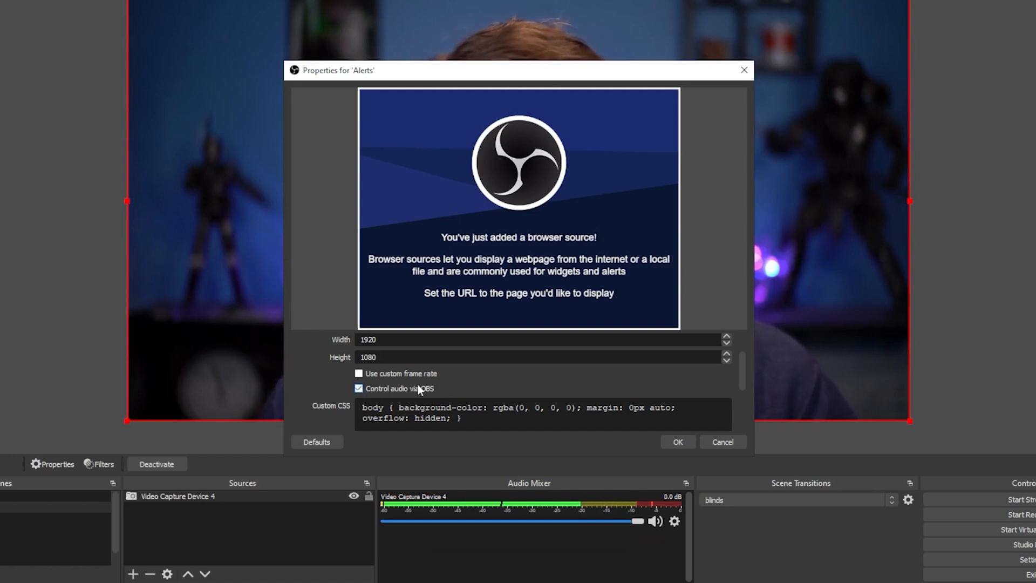
{"action": "left_click", "coordinate": [668, 444]}
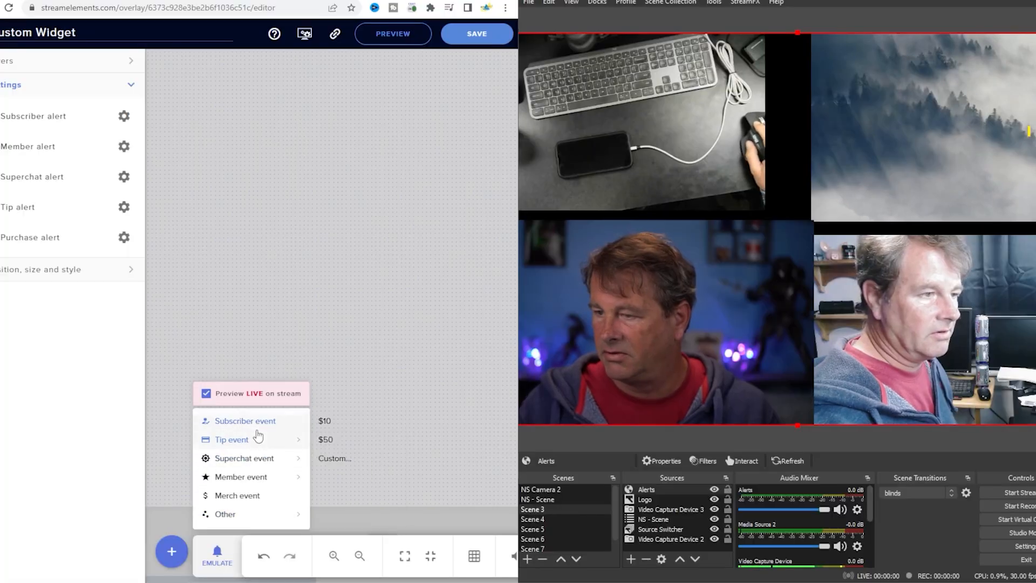
Step: Emulate a subscriber event in StreamElements and enlarge the Alerts source in OBS past the canvas's left and upper edges
{"action": "left_click", "coordinate": [260, 424]}
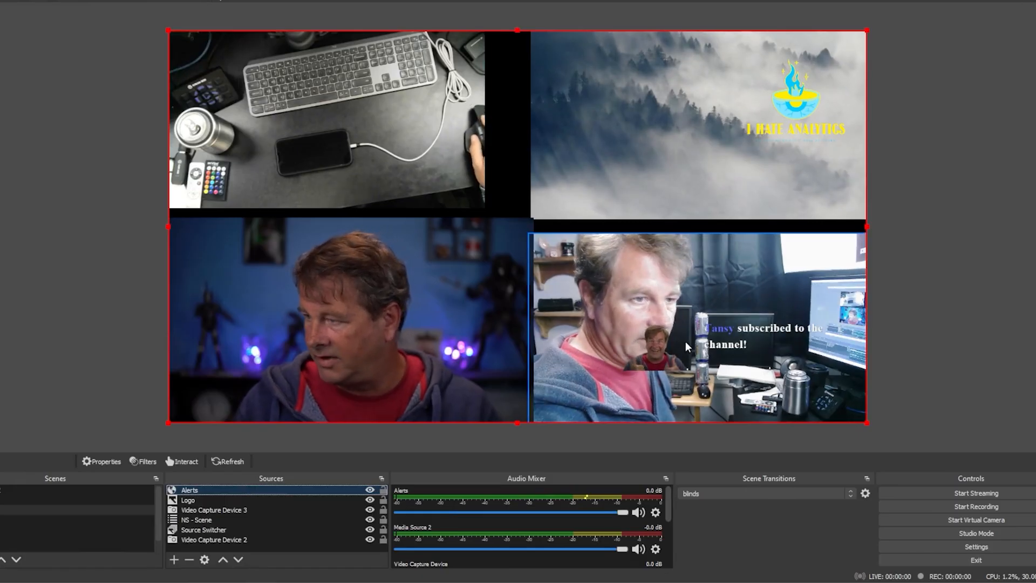
{"action": "left_click", "coordinate": [659, 354]}
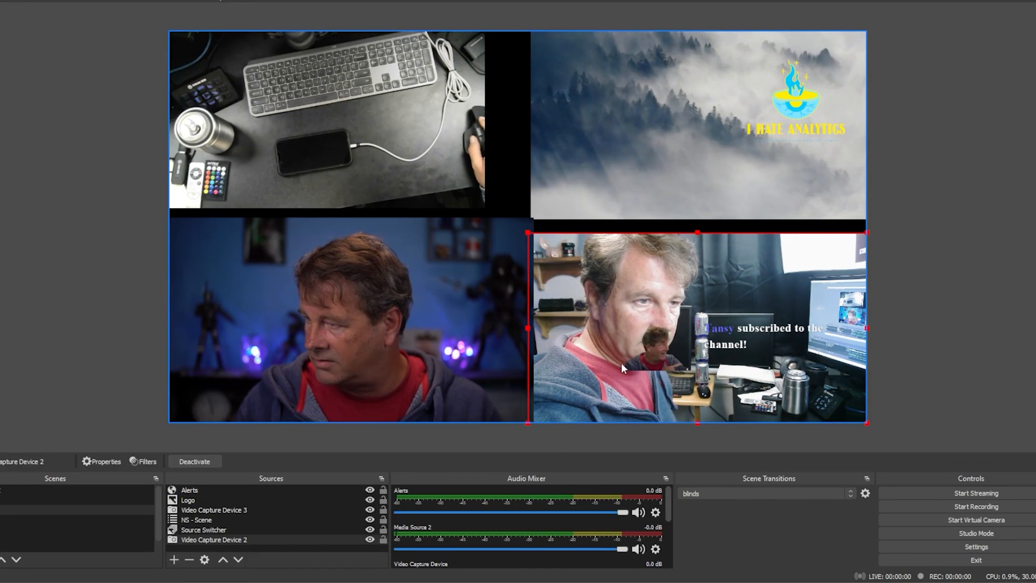
{"action": "left_click", "coordinate": [190, 490]}
{"action": "left_click_drag", "start_coordinate": [163, 425], "coordinate": [0, 539]}
{"action": "left_click_drag", "start_coordinate": [37, 419], "coordinate": [27, 280]}
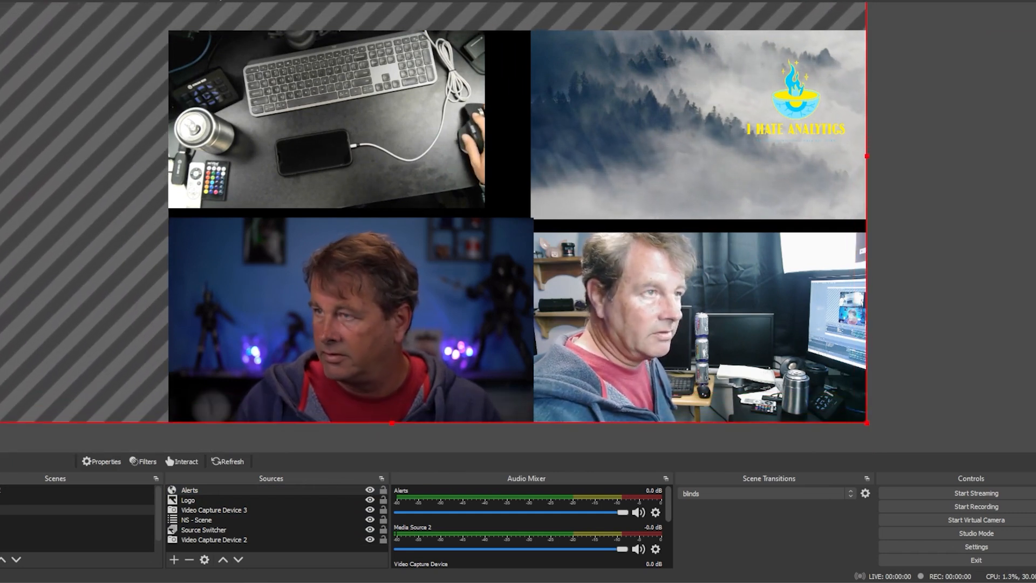
Step: Emulate another subscriber event, move the alert to the lower edge of the lower-right camera view and widen the source slightly
{"action": "mouse_move", "coordinate": [313, 503]}
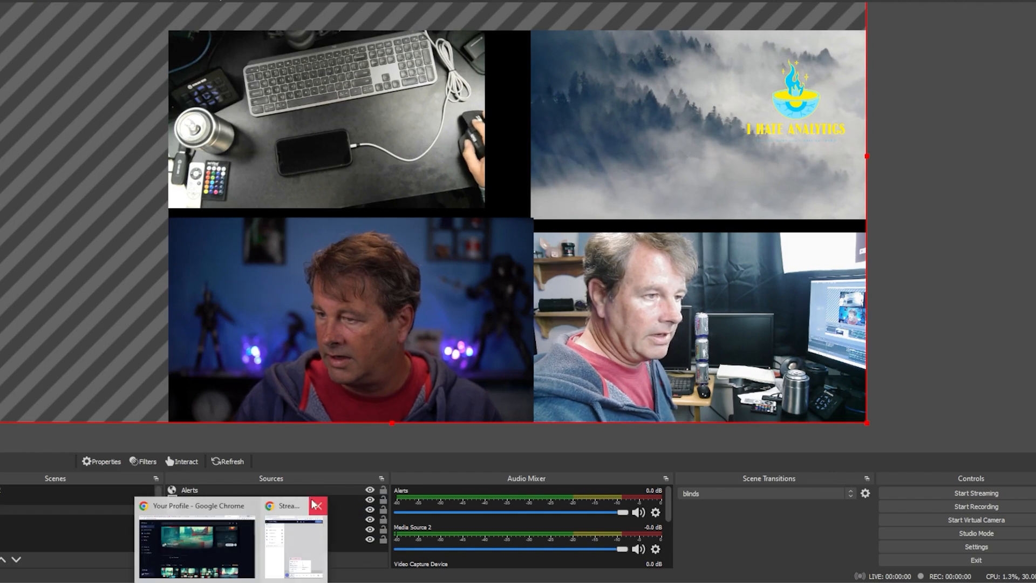
{"action": "left_click", "coordinate": [283, 536]}
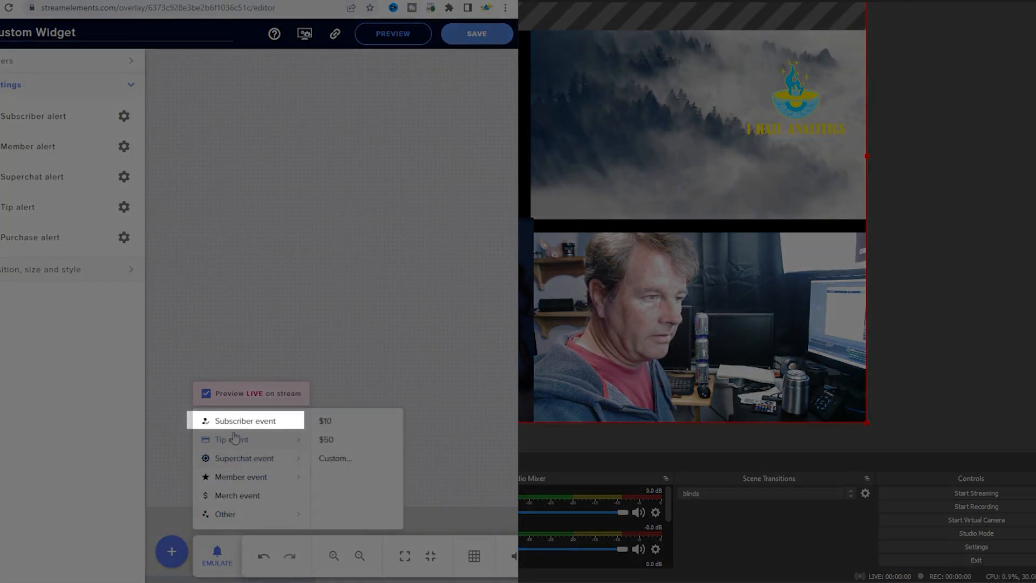
{"action": "left_click", "coordinate": [237, 420]}
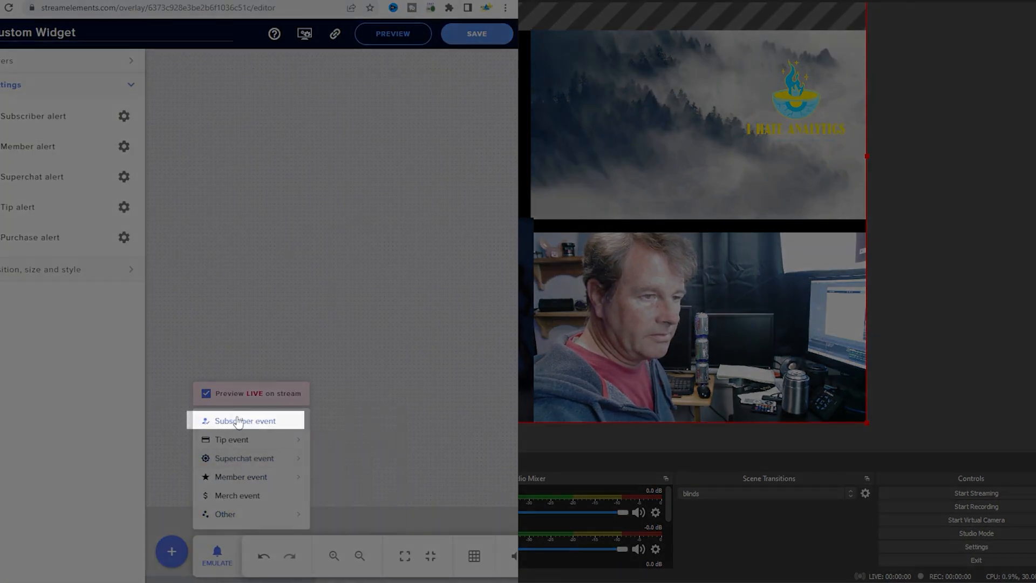
{"action": "left_click", "coordinate": [1001, 318]}
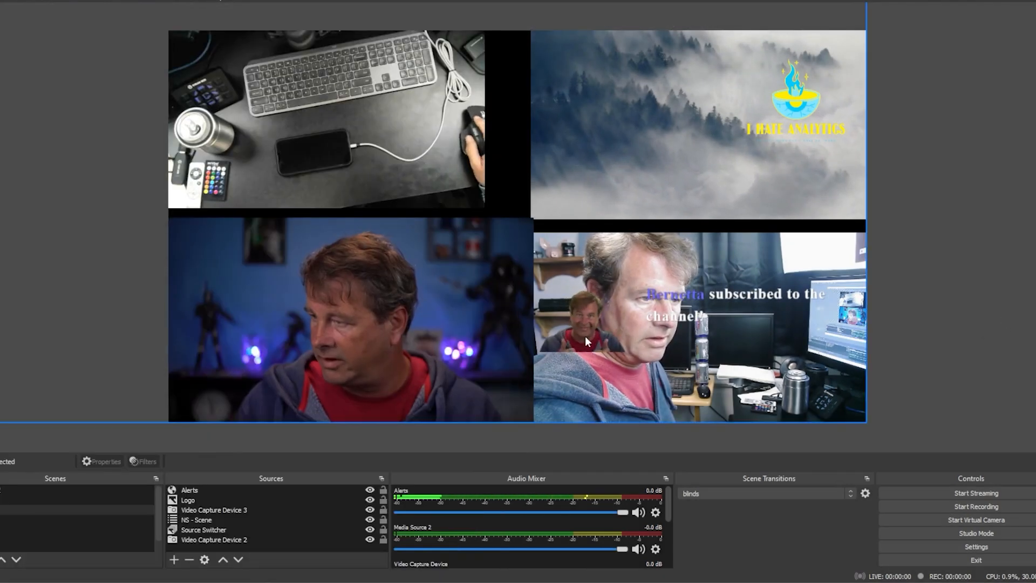
{"action": "left_click_drag", "start_coordinate": [584, 353], "coordinate": [611, 403]}
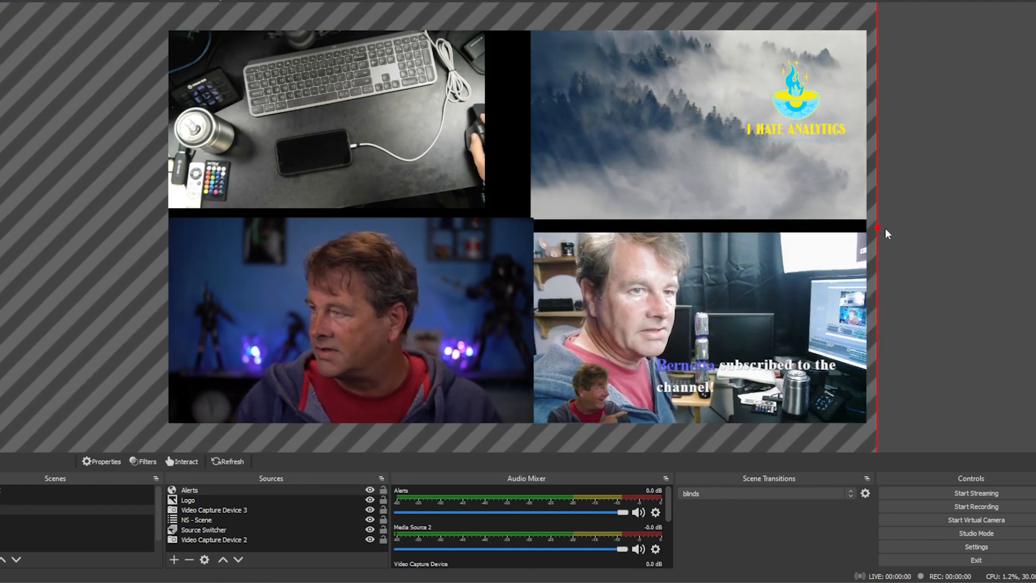
{"action": "left_click_drag", "start_coordinate": [880, 227], "coordinate": [910, 227]}
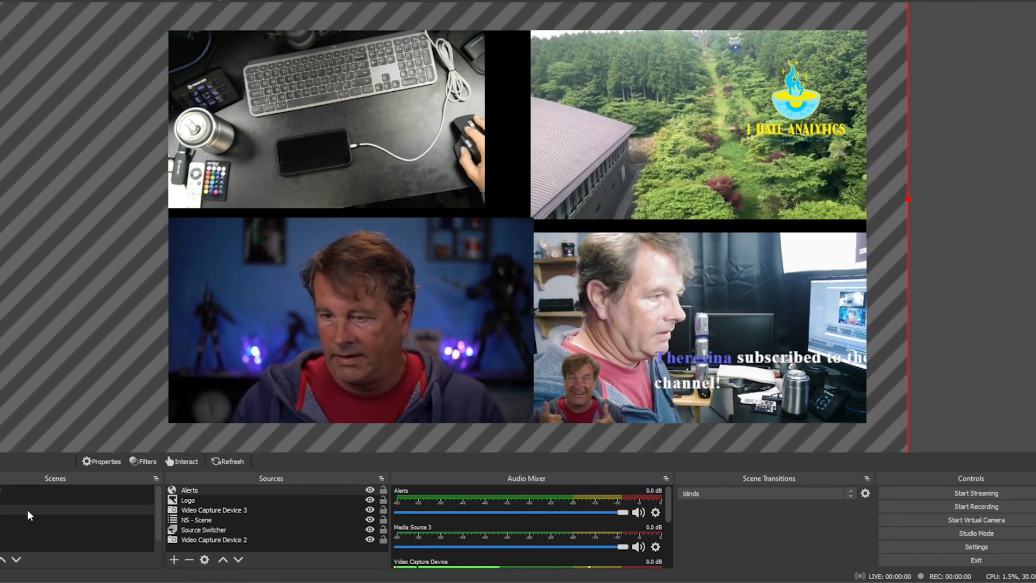
Step: Switch to Scene 4 and add the existing Alerts browser source to it
{"action": "left_click", "coordinate": [75, 519]}
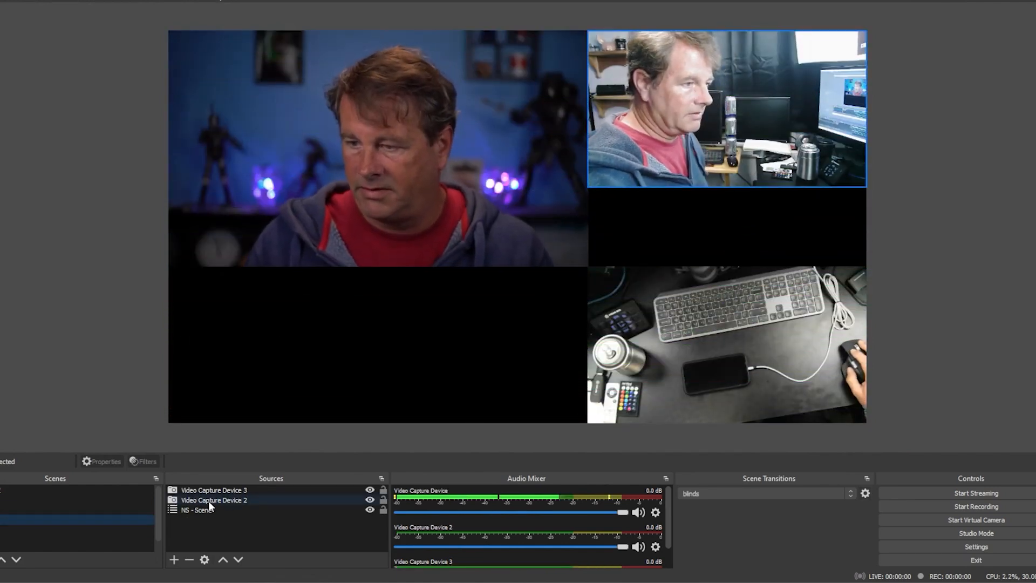
{"action": "left_click", "coordinate": [172, 561]}
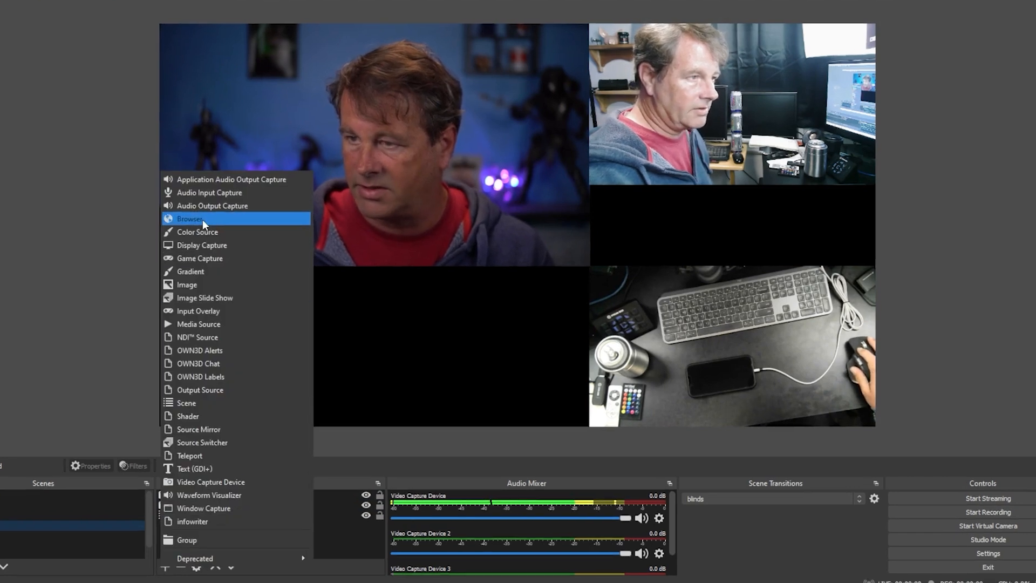
{"action": "left_click", "coordinate": [205, 219]}
{"action": "left_click", "coordinate": [403, 221]}
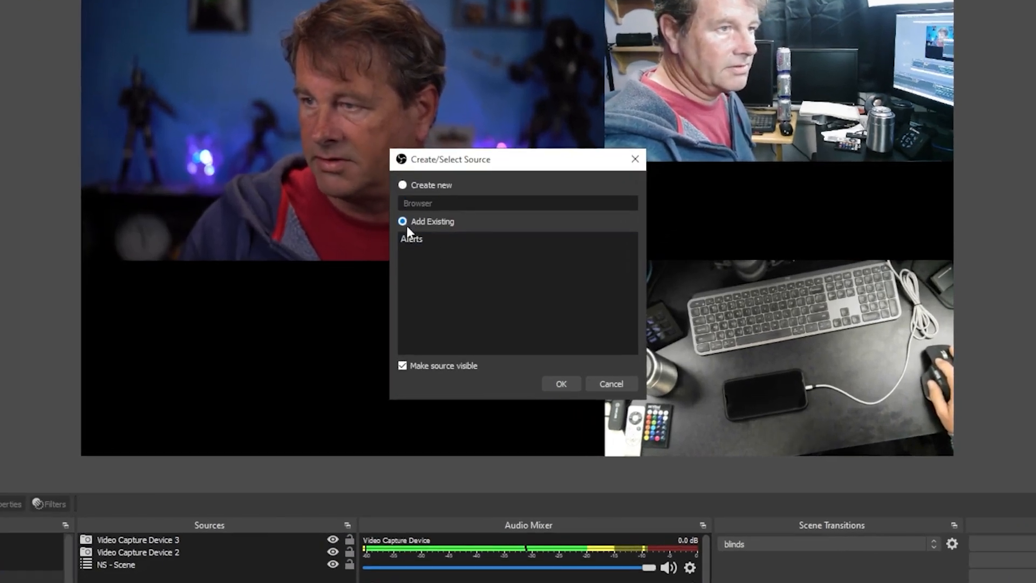
{"action": "left_click", "coordinate": [411, 239]}
{"action": "left_click", "coordinate": [551, 381]}
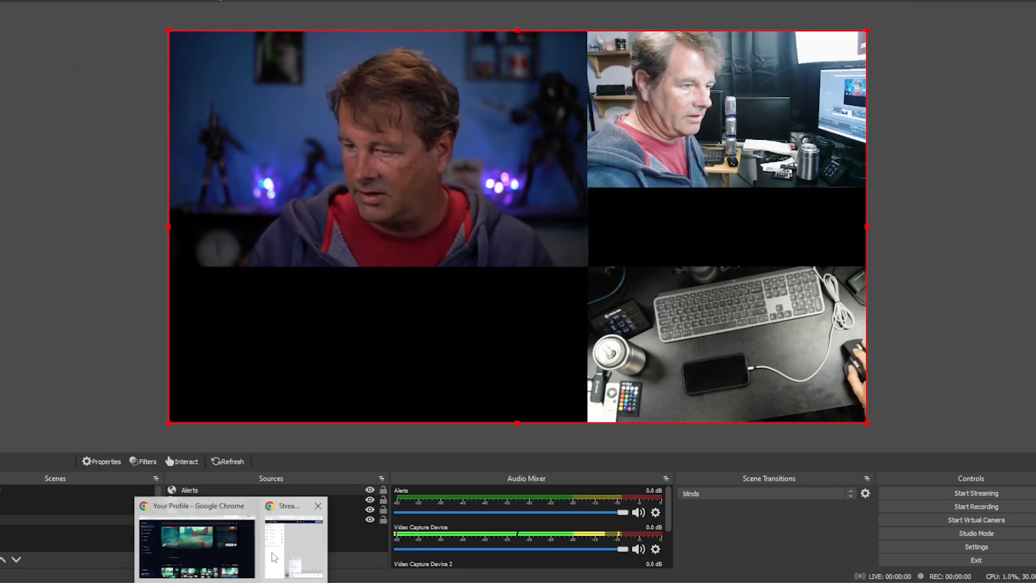
Step: Emulate a $50 tip event, then enlarge and move Scene 4's Alerts source so the alert sits in the black area below the main camera
{"action": "left_click", "coordinate": [288, 552]}
{"action": "mouse_move", "coordinate": [217, 445]}
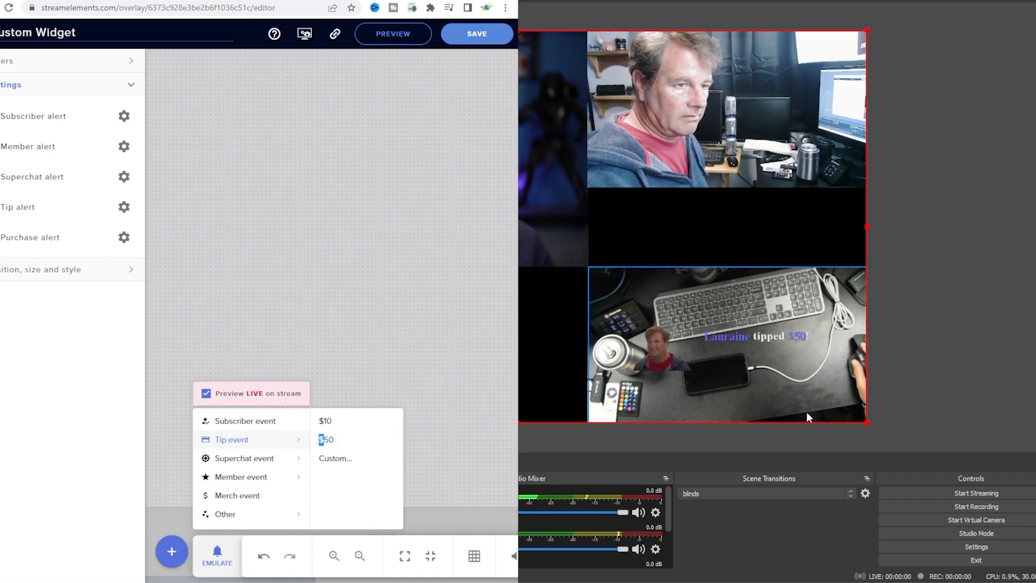
{"action": "left_click", "coordinate": [663, 357]}
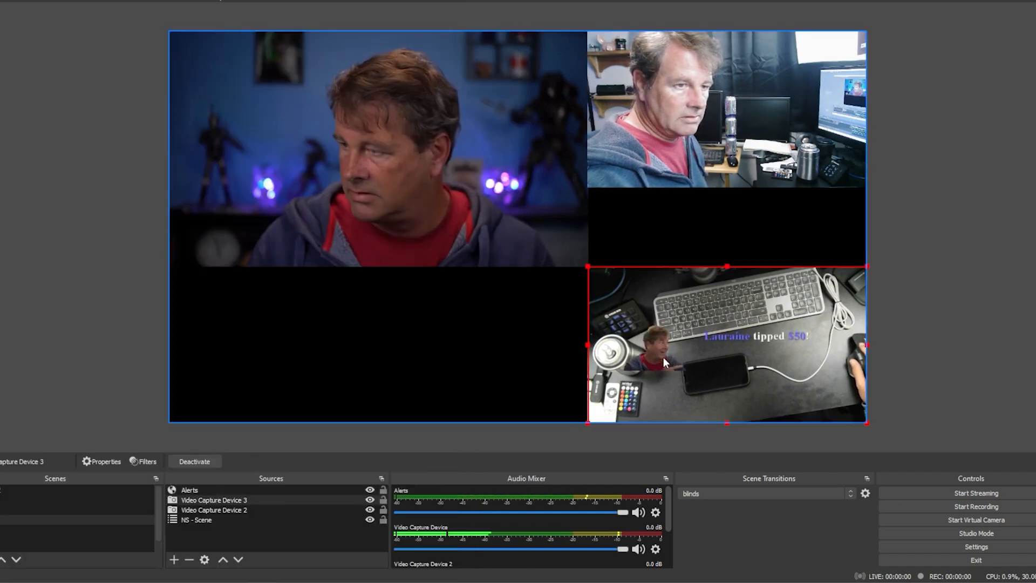
{"action": "left_click", "coordinate": [364, 399]}
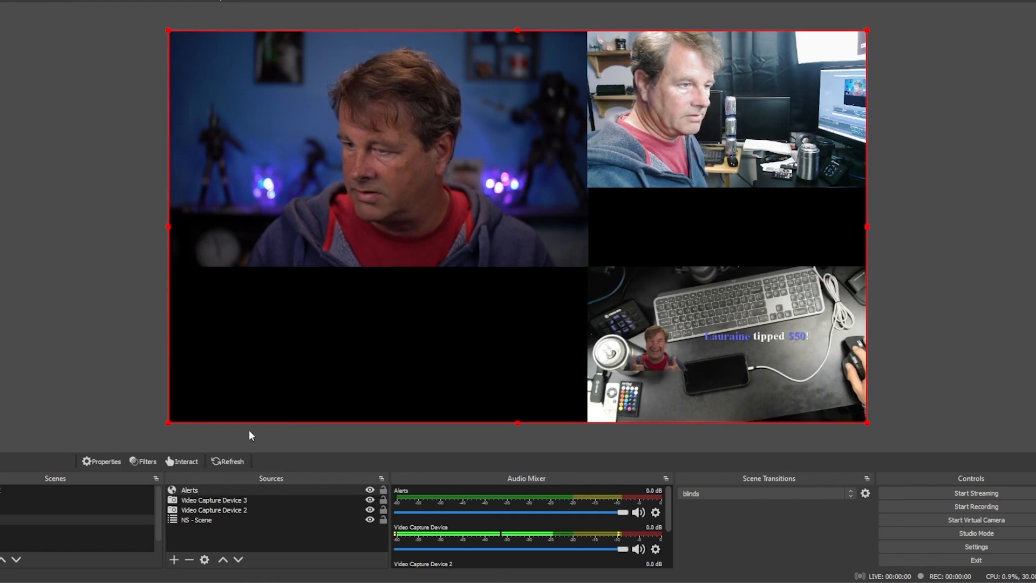
{"action": "left_click_drag", "start_coordinate": [167, 424], "coordinate": [79, 283]}
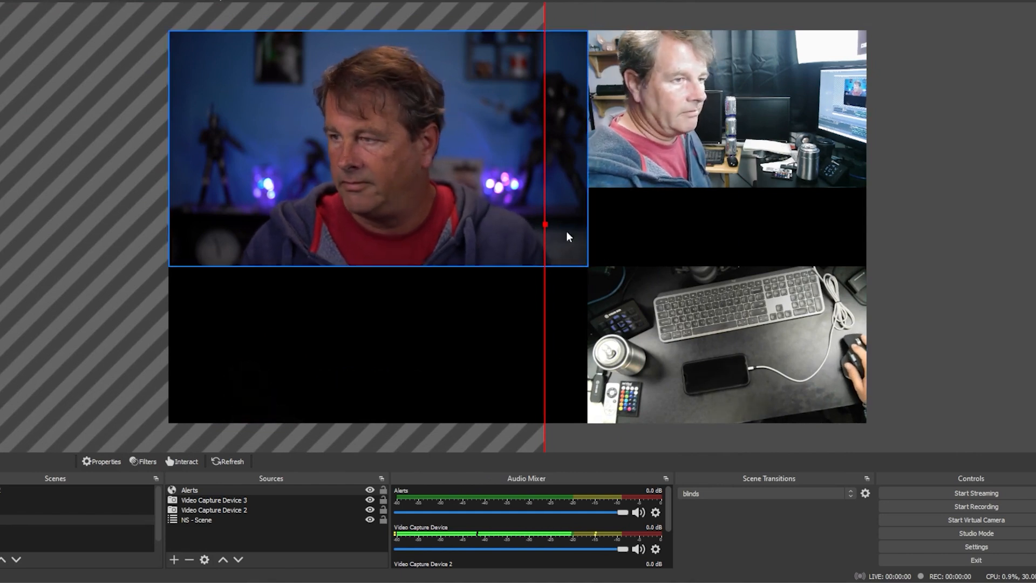
{"action": "left_click_drag", "start_coordinate": [545, 223], "coordinate": [592, 221]}
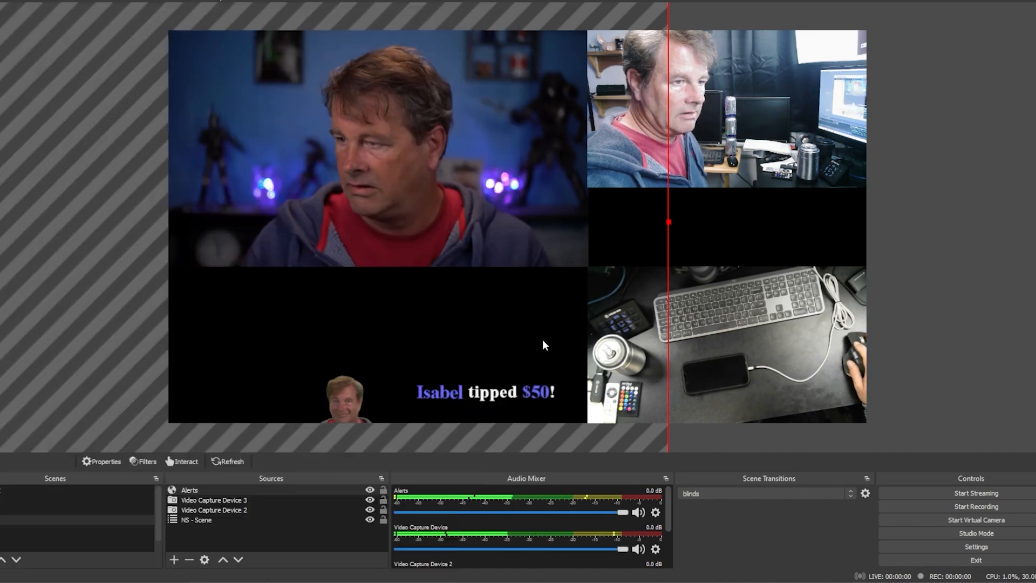
{"action": "left_click_drag", "start_coordinate": [377, 402], "coordinate": [248, 383]}
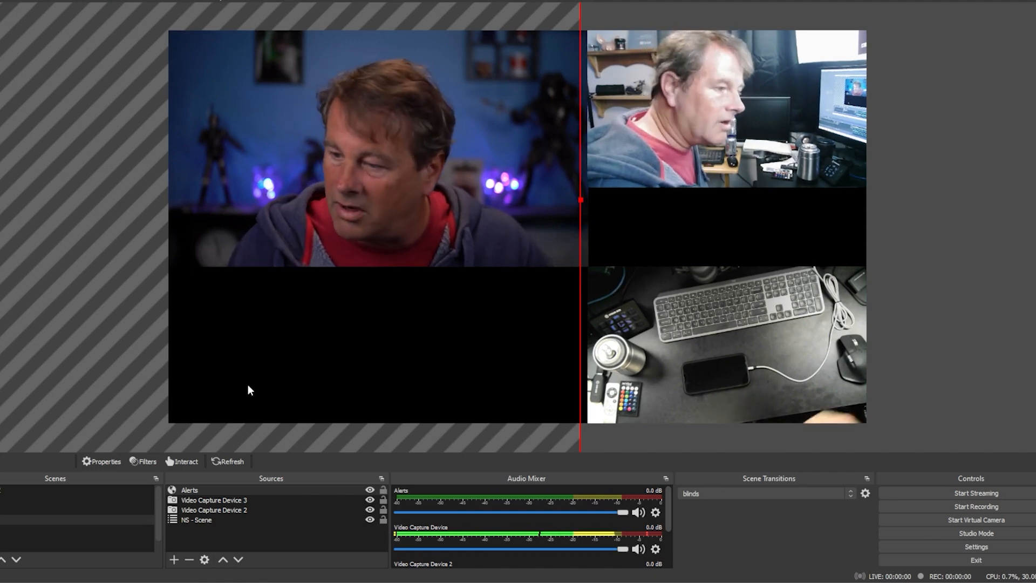
Step: Switch to Scene 5 and add the existing Alerts browser source to it
{"action": "left_click", "coordinate": [81, 529]}
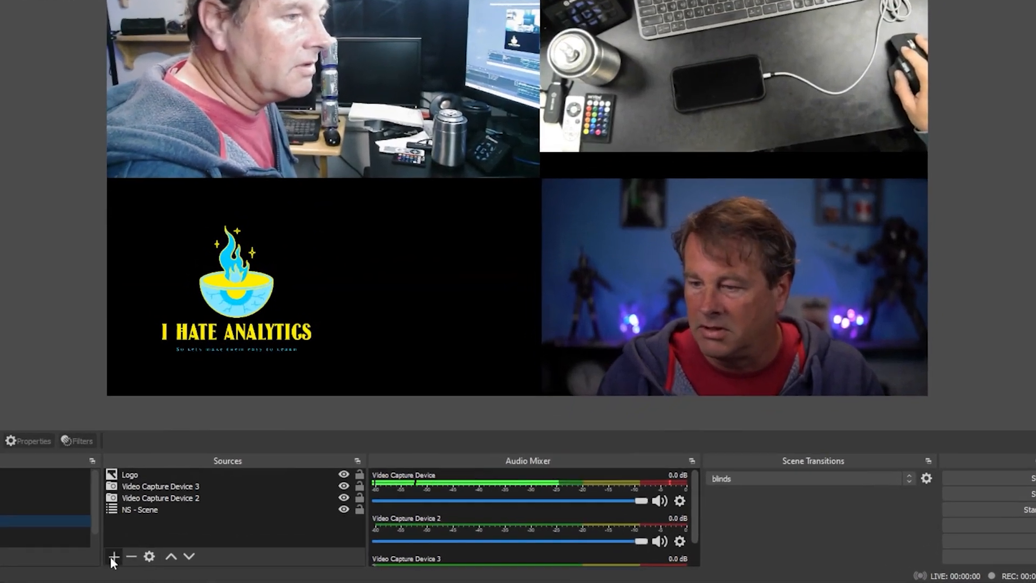
{"action": "left_click", "coordinate": [173, 559]}
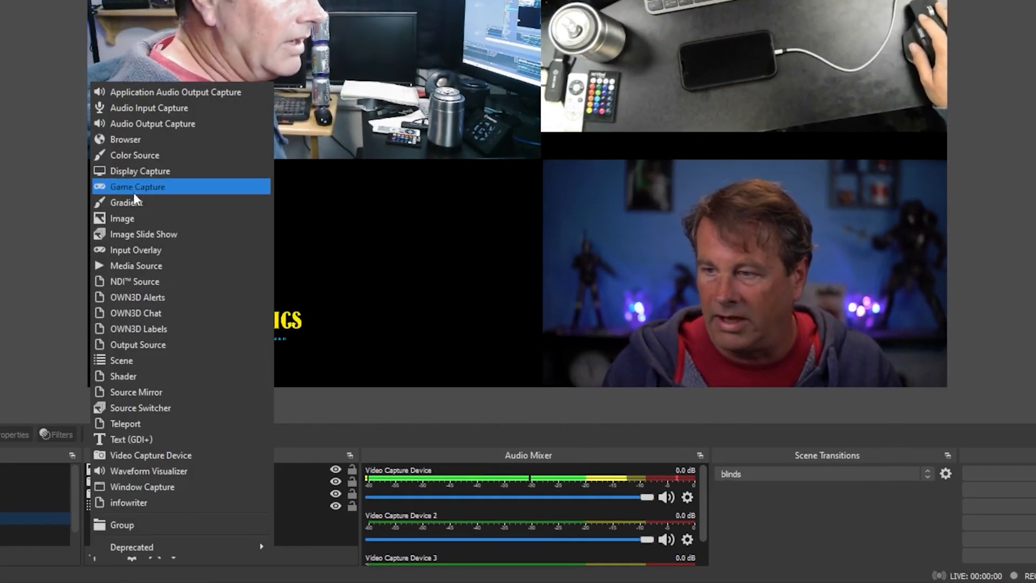
{"action": "left_click", "coordinate": [129, 139]}
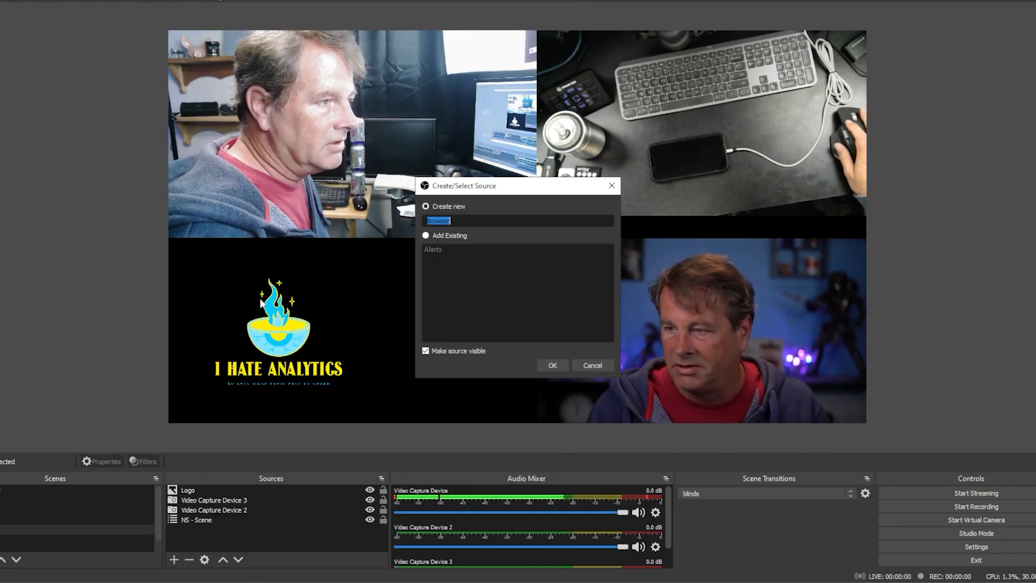
{"action": "left_click", "coordinate": [431, 238]}
{"action": "left_click", "coordinate": [431, 248]}
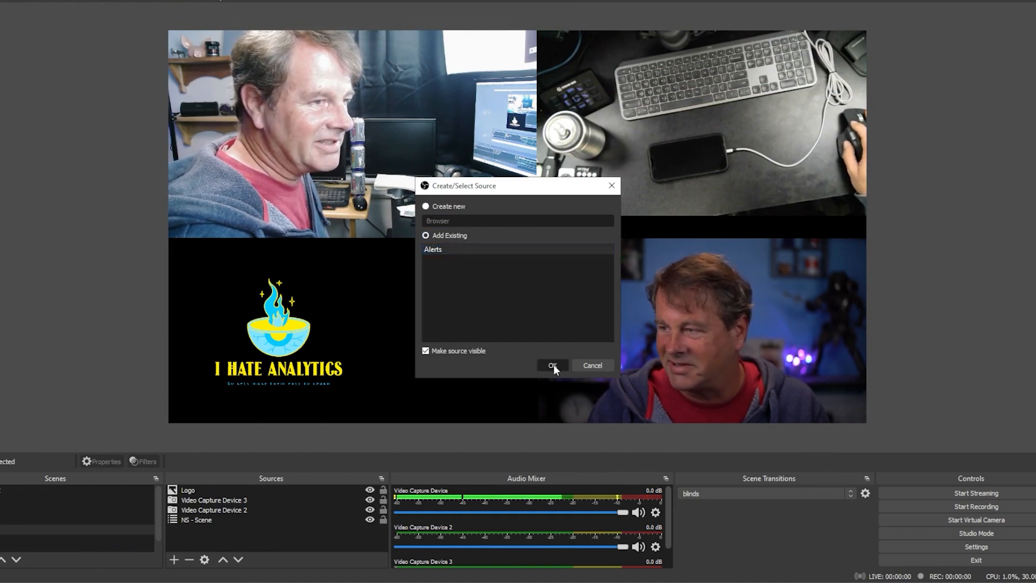
{"action": "left_click", "coordinate": [553, 366]}
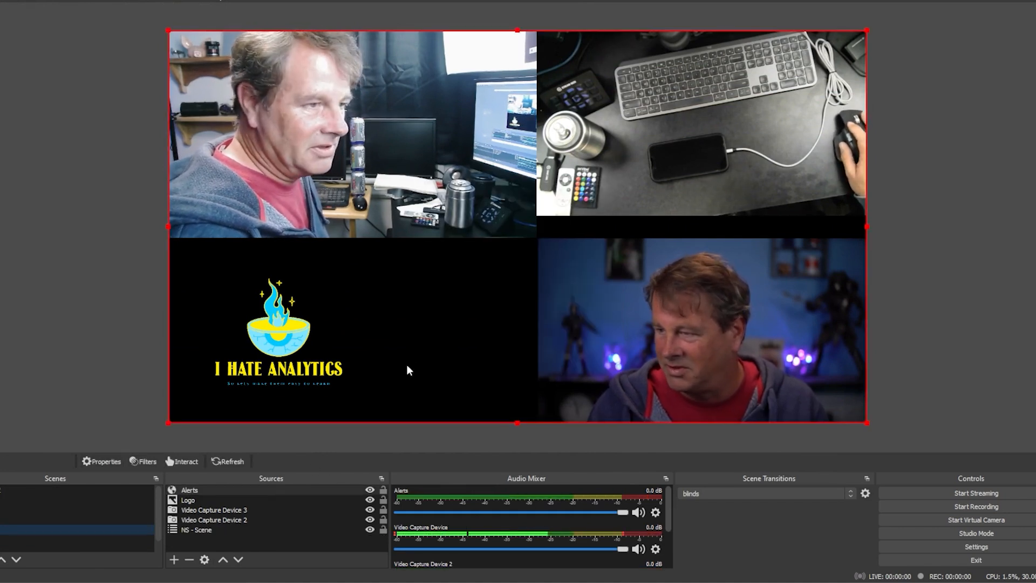
Step: Shift Scene 5's Alerts source left and resize it toward the black area below the upper-left camera view
{"action": "mouse_move", "coordinate": [456, 352]}
{"action": "left_mouse_down"}
{"action": "mouse_move", "coordinate": [159, 338]}
{"action": "mouse_move", "coordinate": [134, 355]}
{"action": "mouse_move", "coordinate": [129, 335]}
{"action": "mouse_move", "coordinate": [125, 347]}
{"action": "left_mouse_up"}
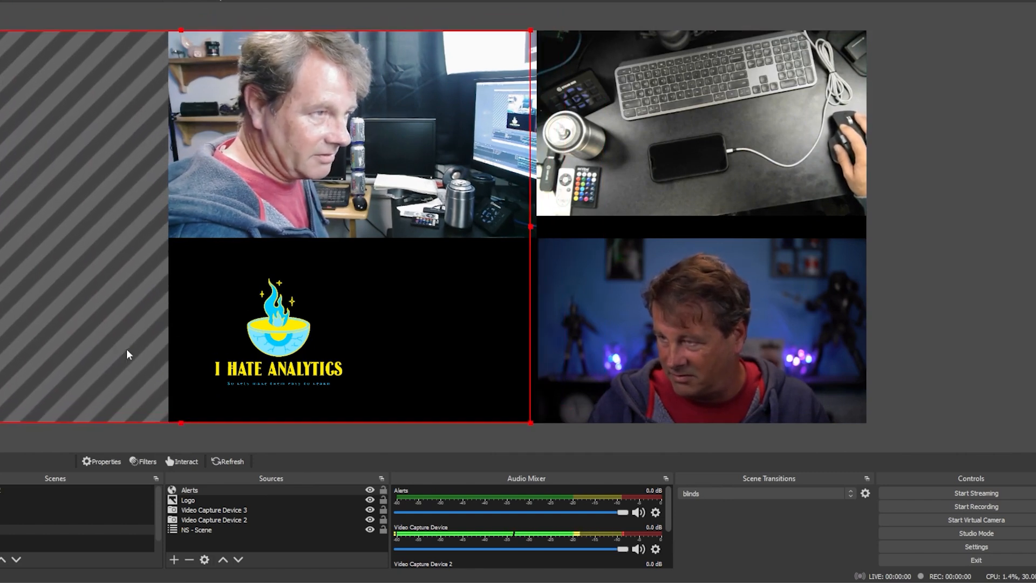
{"action": "left_click_drag", "start_coordinate": [530, 226], "coordinate": [768, 231]}
{"action": "left_click_drag", "start_coordinate": [425, 359], "coordinate": [218, 240]}
Step: Emulate a superchat event of 50, then adjust the Alerts source so the alert sits along the lower edge of the lower-left black area
{"action": "mouse_move", "coordinate": [231, 582]}
{"action": "left_click", "coordinate": [284, 545]}
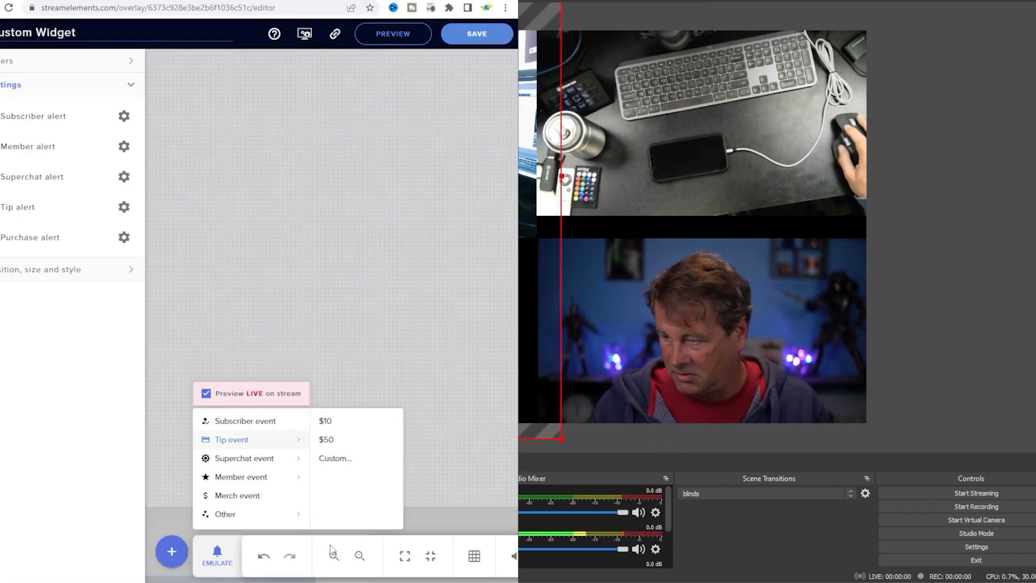
{"action": "mouse_move", "coordinate": [230, 464]}
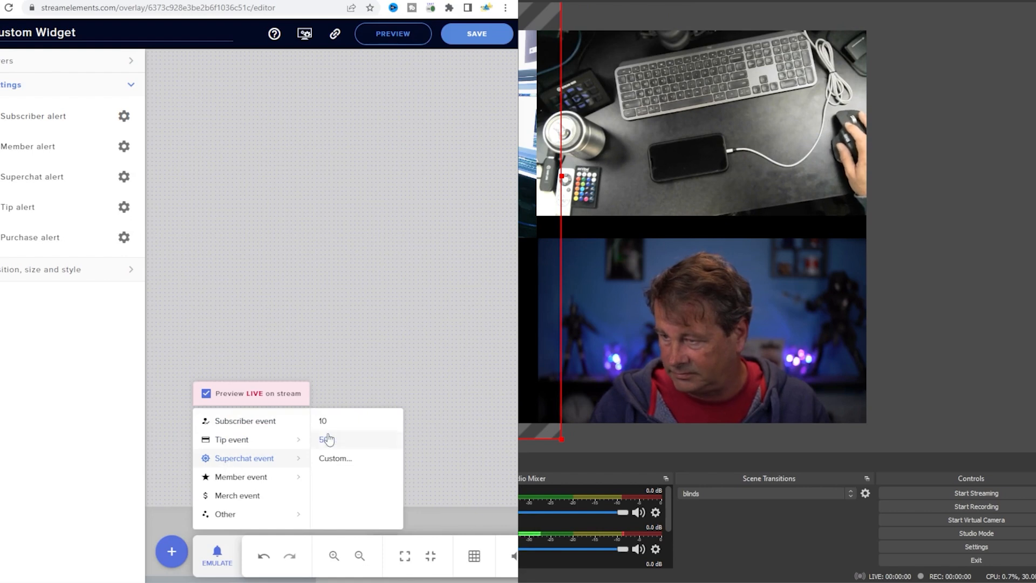
{"action": "left_click", "coordinate": [350, 448]}
{"action": "left_click", "coordinate": [651, 449]}
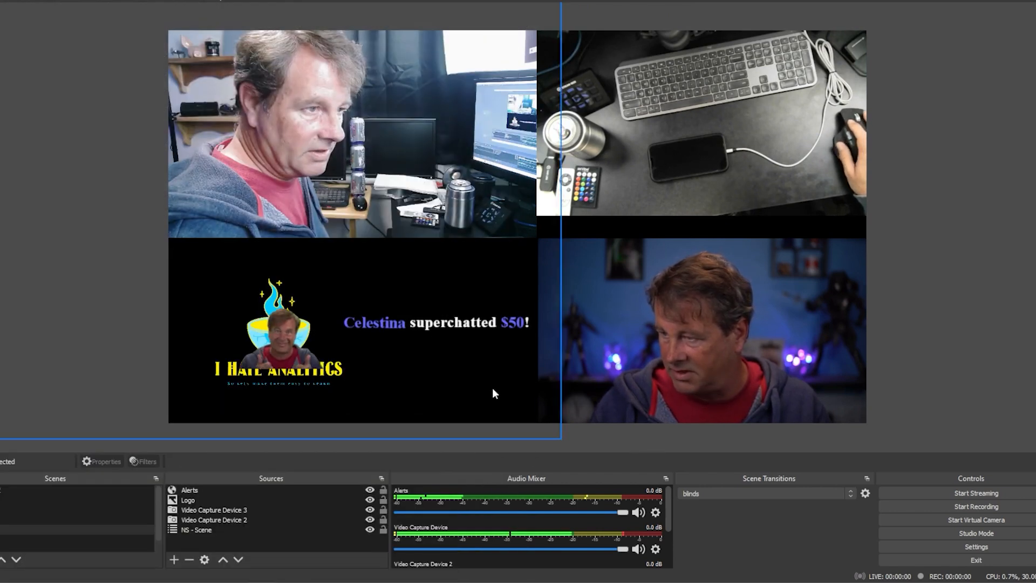
{"action": "left_click_drag", "start_coordinate": [427, 327], "coordinate": [378, 377]}
{"action": "left_click_drag", "start_coordinate": [504, 231], "coordinate": [669, 222]}
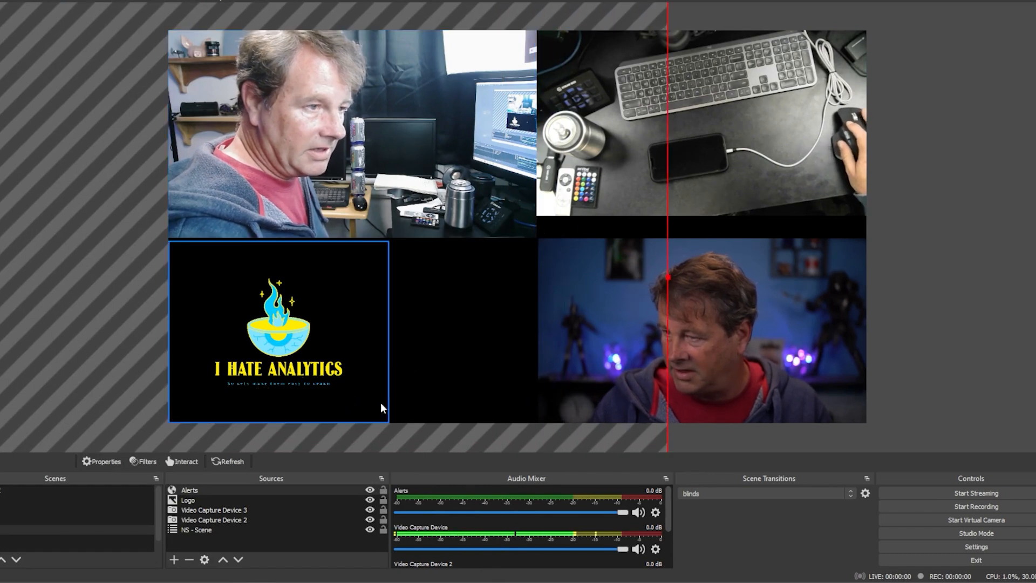
{"action": "left_click_drag", "start_coordinate": [380, 405], "coordinate": [276, 322]}
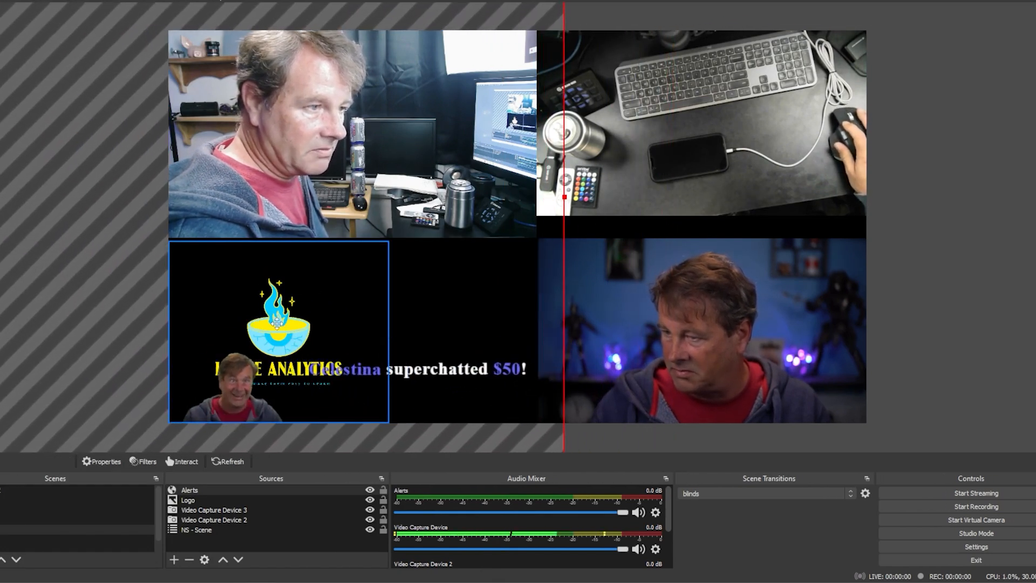